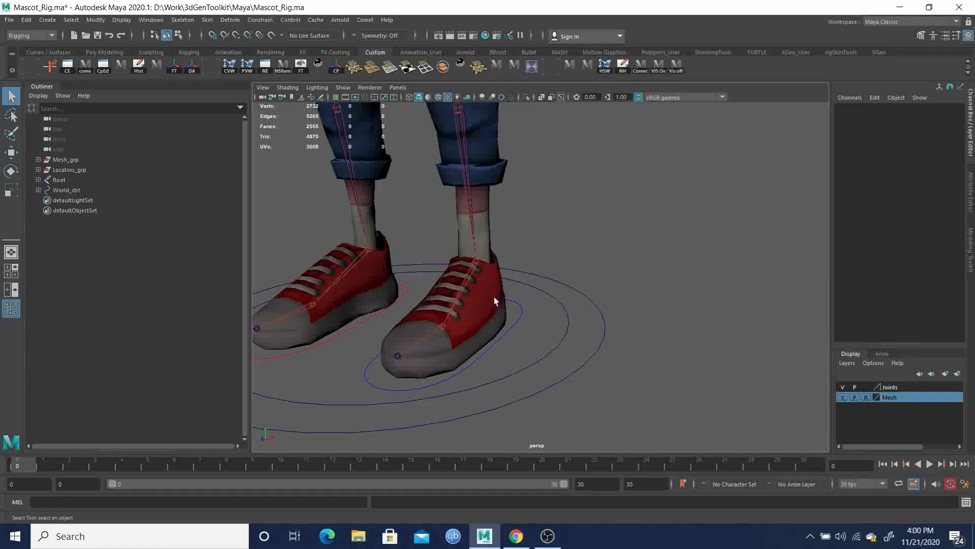
# Add a keyable float attribute named FootRoll to LeftFootIK_ctrl with minimum -5, maximum 10 and default 0.
pyautogui.click(528, 327)
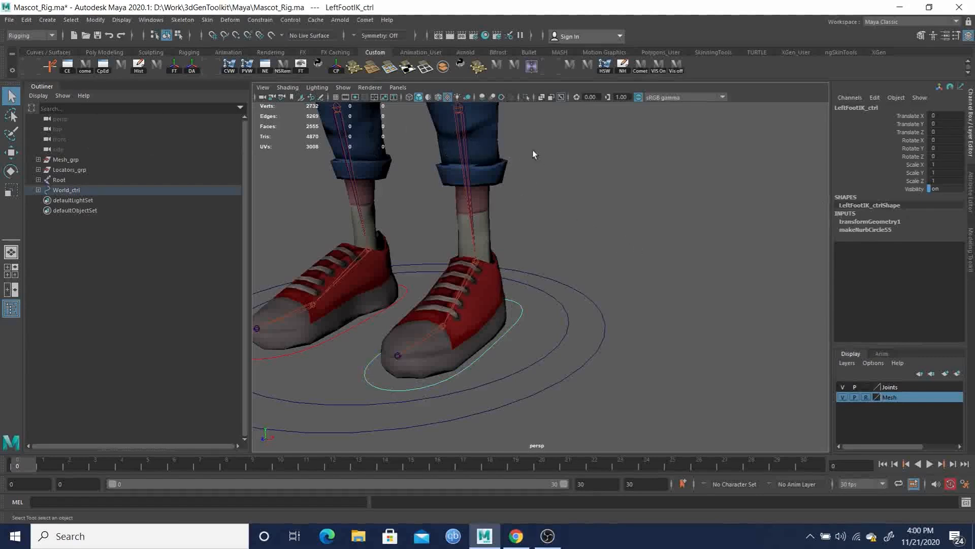
pyautogui.click(93, 20)
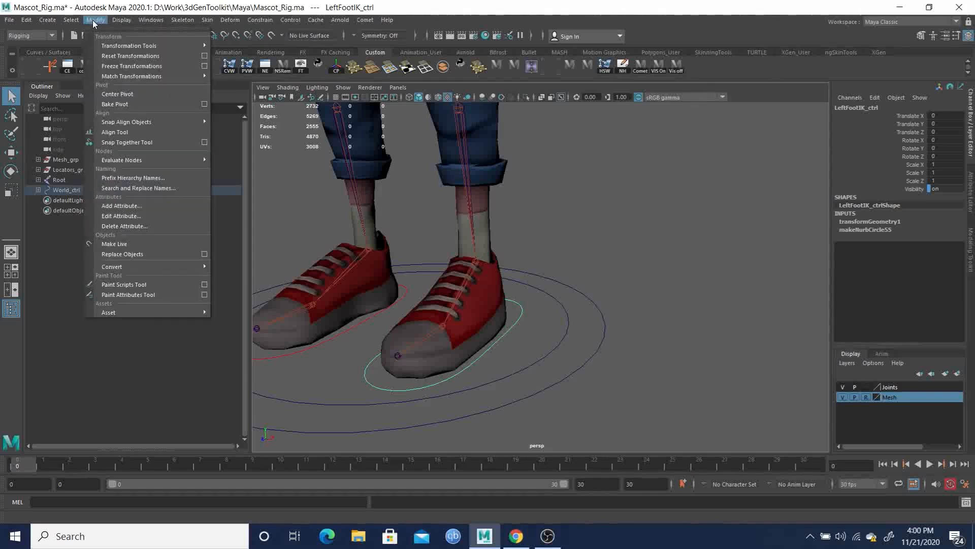
pyautogui.click(123, 206)
pyautogui.moveTo(433, 192); pyautogui.dragTo(667, 158)
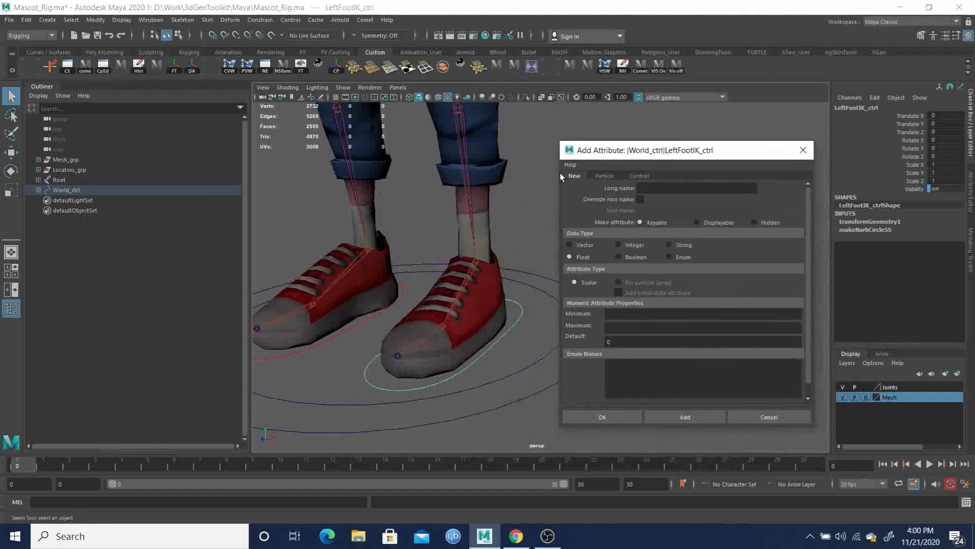
pyautogui.click(654, 189)
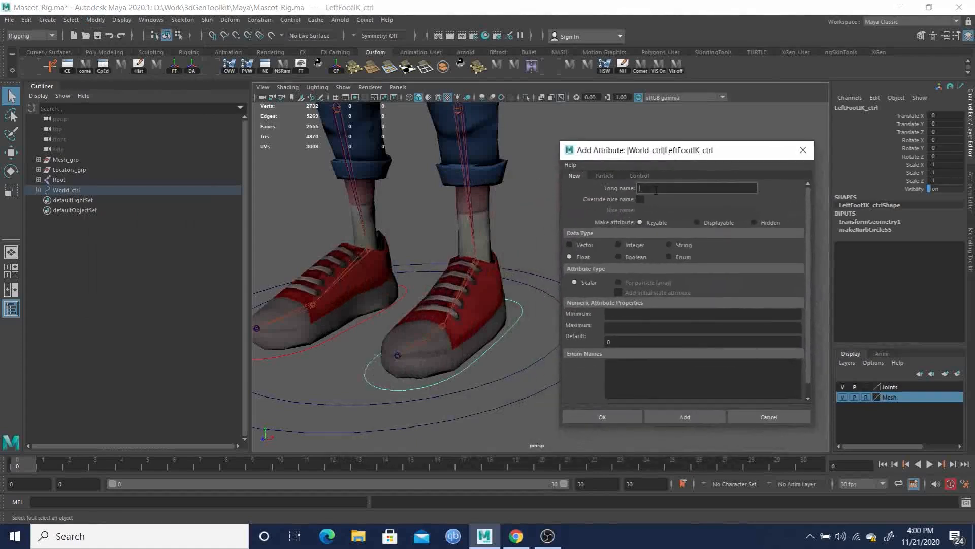
pyautogui.write('FootRoll')
pyautogui.click(630, 315)
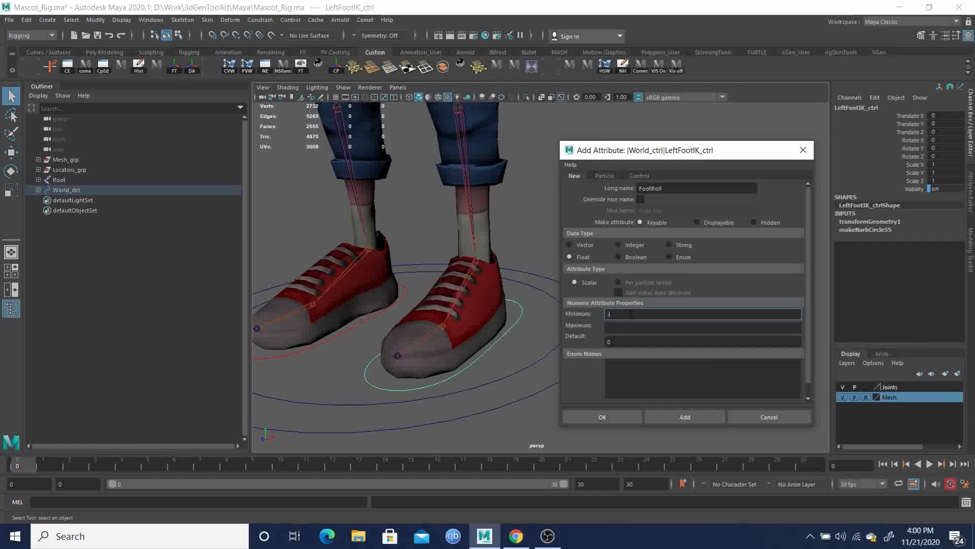
pyautogui.press('Tab')
pyautogui.write('10')
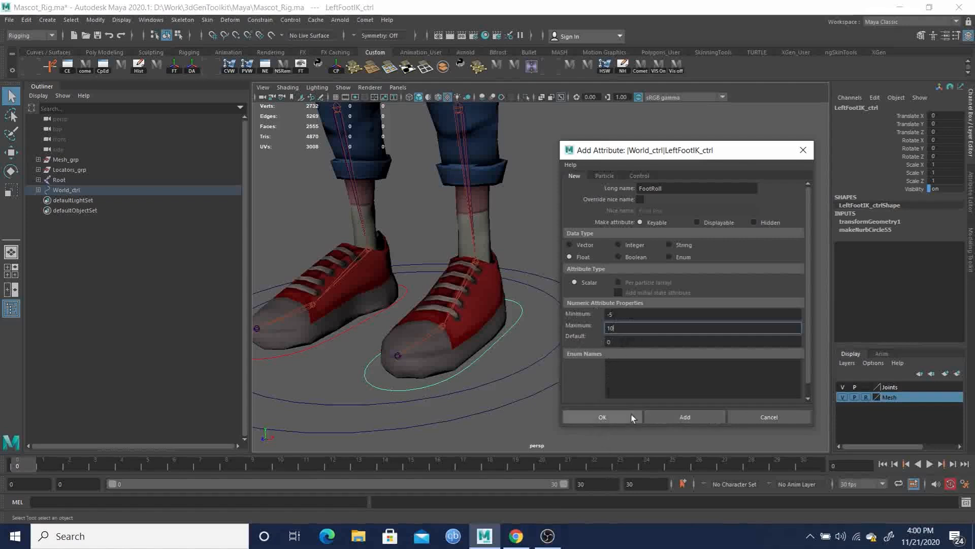
pyautogui.click(693, 417)
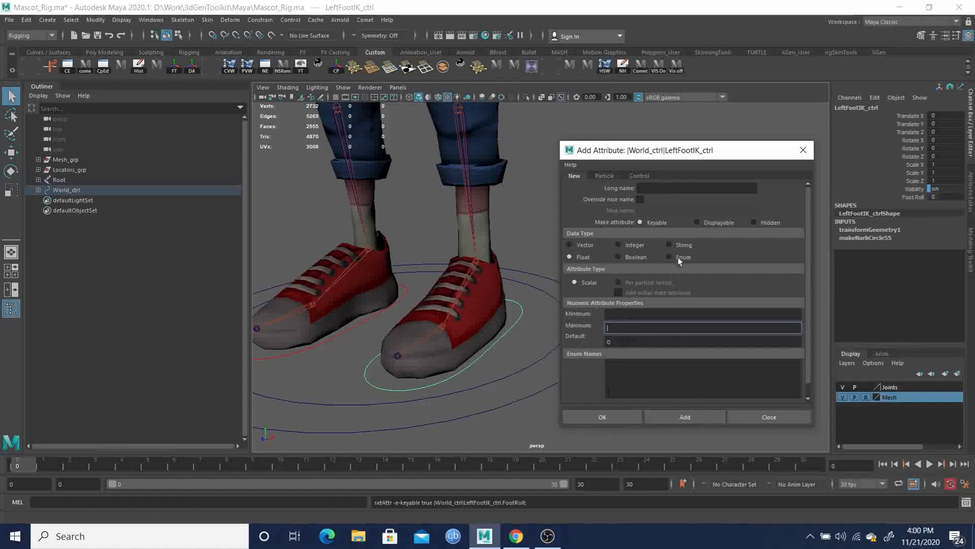
# Add a keyable float attribute named ToeRotation to LeftFootIK_ctrl with default 0 and no minimum or maximum.
pyautogui.click(661, 188)
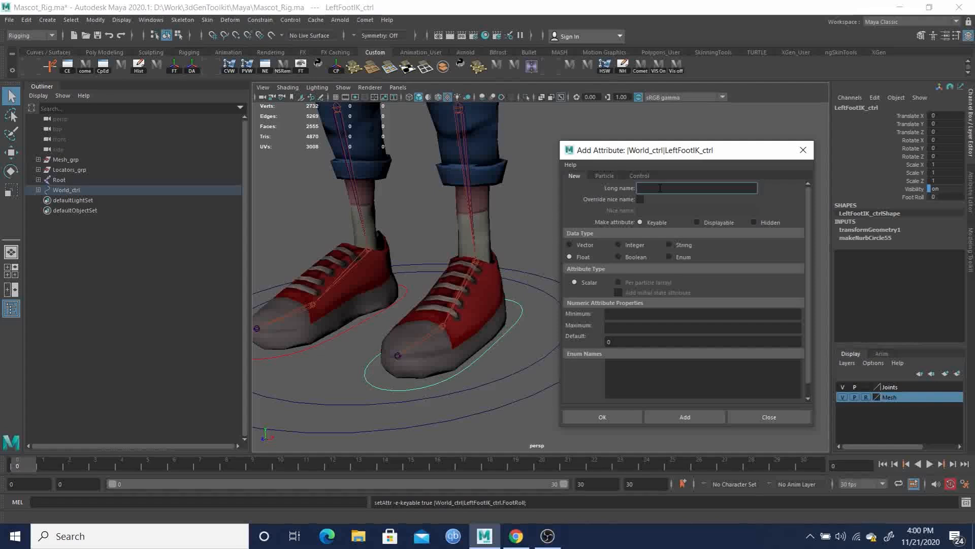
pyautogui.write('ToeRotation')
pyautogui.click(640, 315)
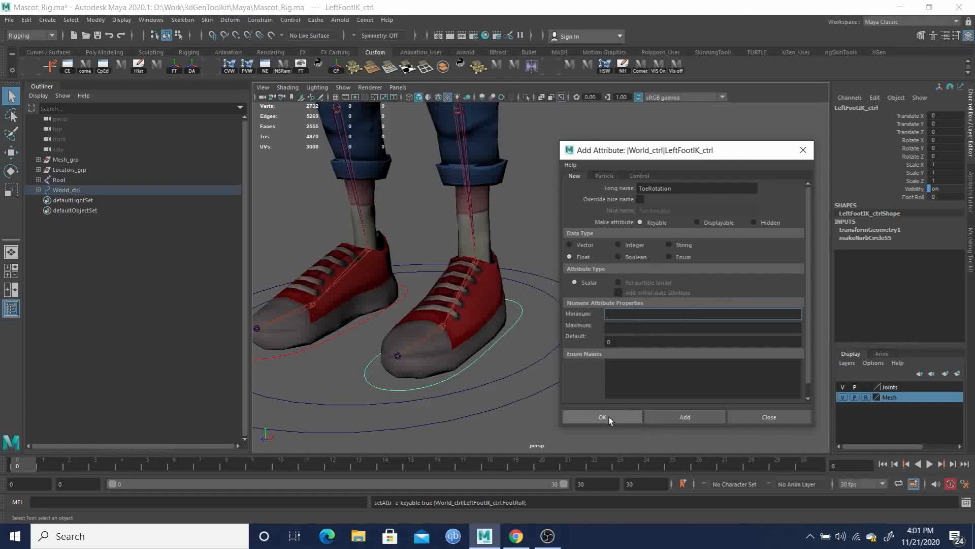
pyautogui.click(693, 416)
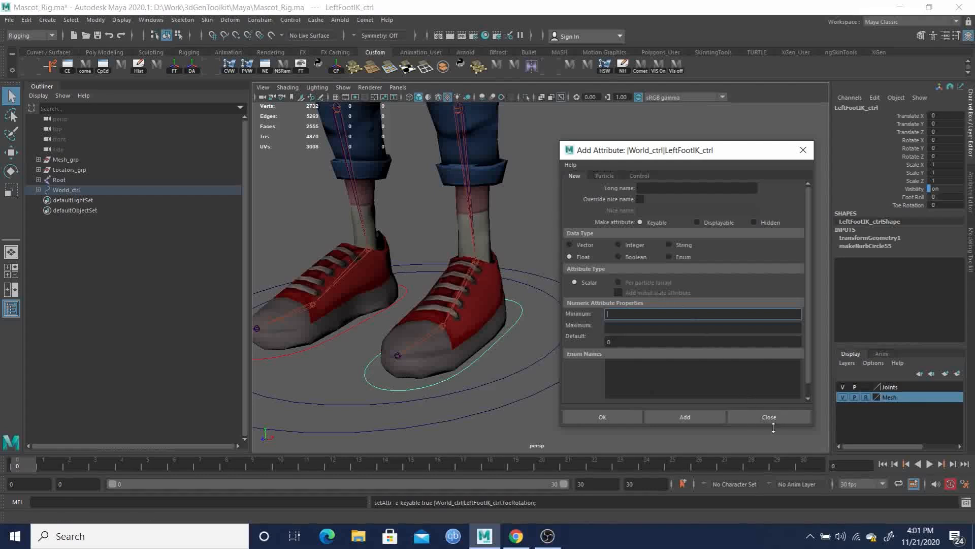
pyautogui.click(765, 413)
pyautogui.moveTo(516, 308); pyautogui.dragTo(523, 319)
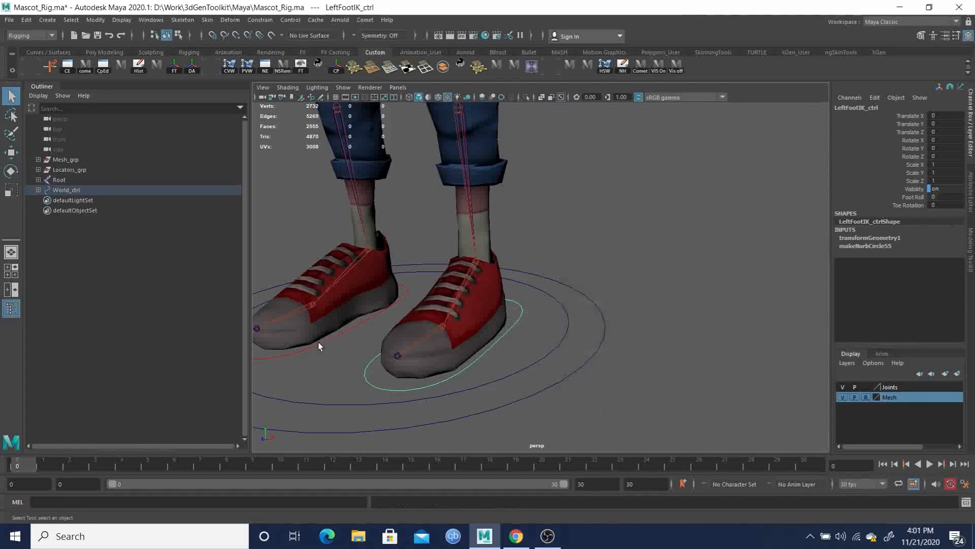
# Add a keyable float attribute named FootRoll to RightFootIK_ctrl with minimum -5, maximum 10 and default 0.
pyautogui.click(340, 331)
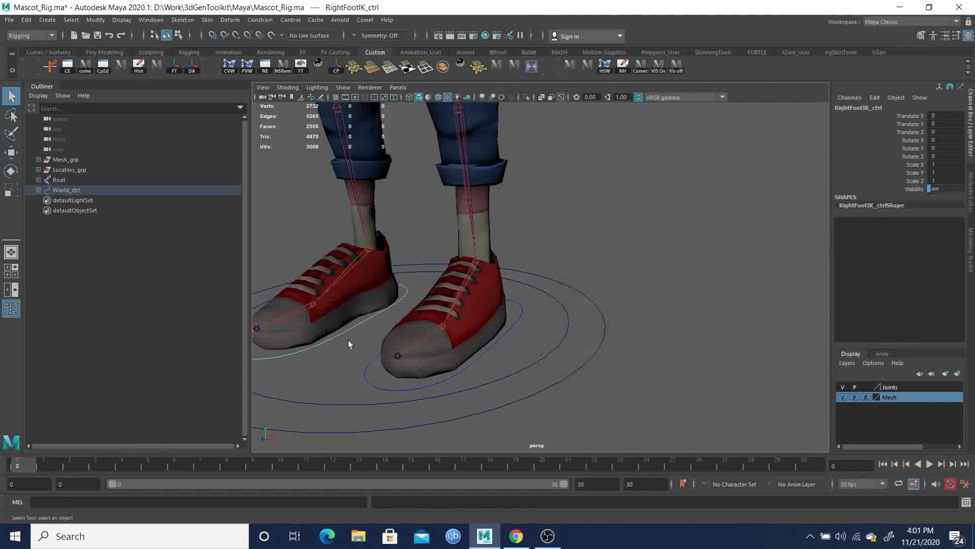
pyautogui.click(94, 19)
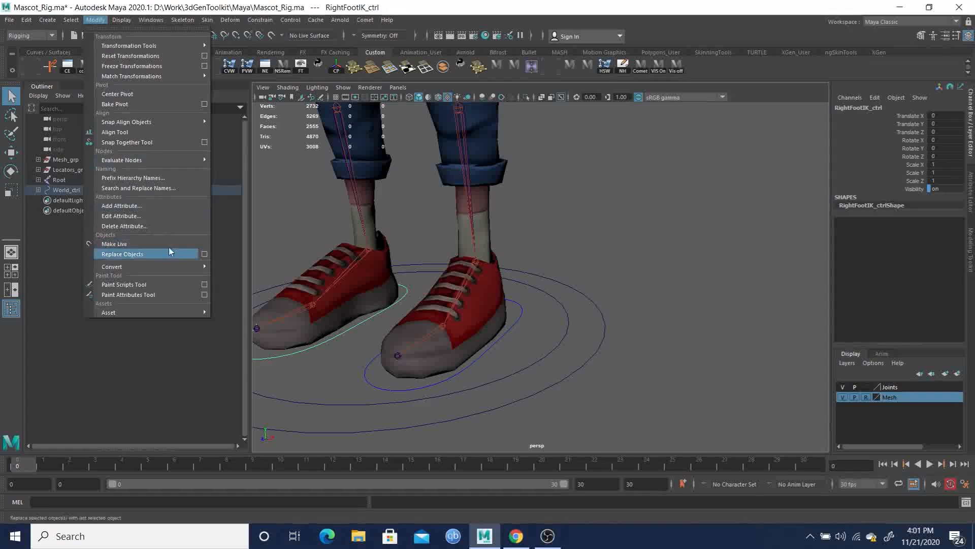
pyautogui.click(133, 207)
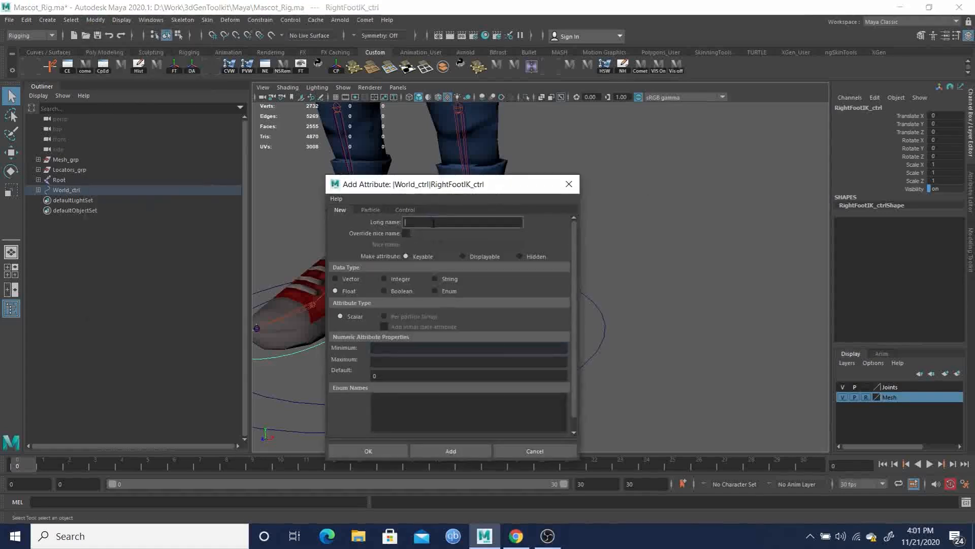
pyautogui.write('FootRoll')
pyautogui.press('Tab')
pyautogui.press('Tab')
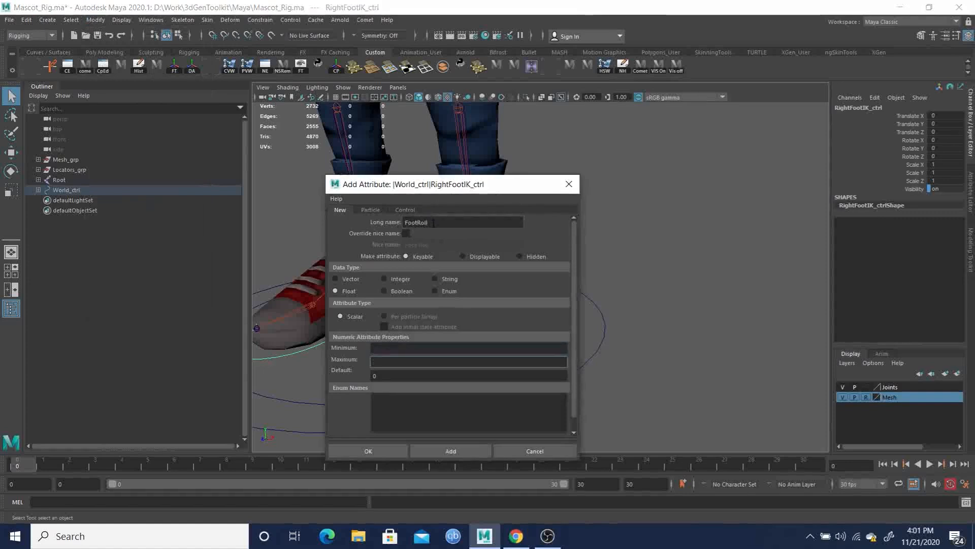
pyautogui.click(406, 347)
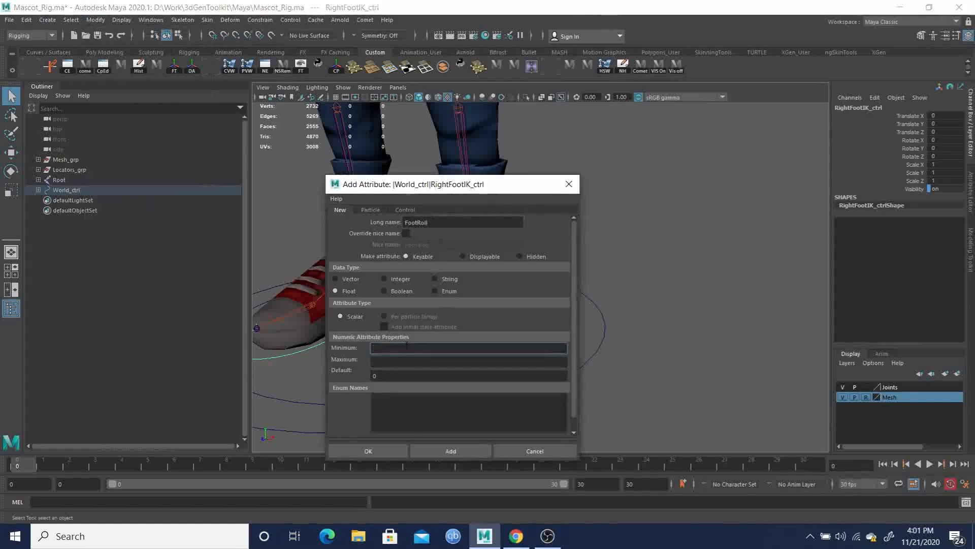
pyautogui.write('-5')
pyautogui.press('Tab')
pyautogui.write('10')
pyautogui.press('Tab')
pyautogui.click(451, 451)
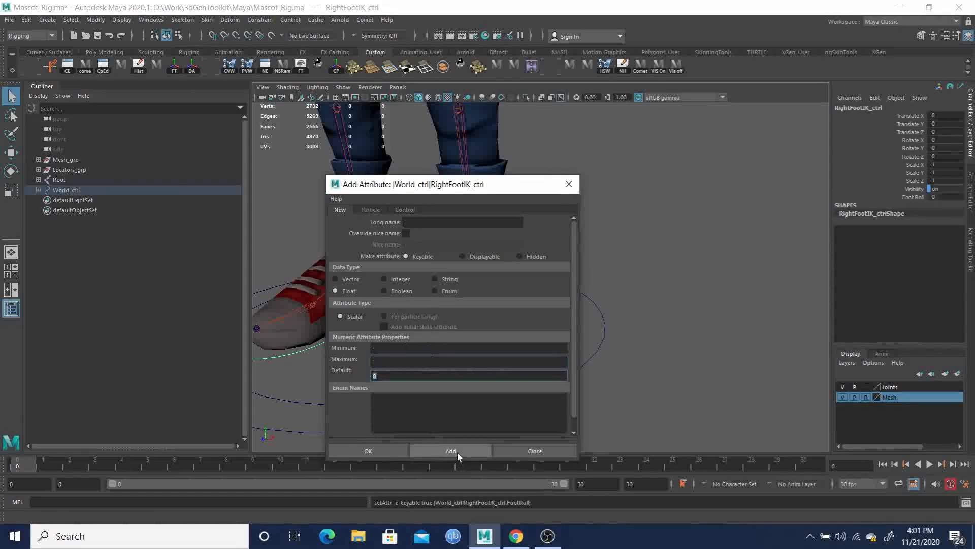
# Add an unlimited keyable float attribute named ToeRotation to RightFootIK_ctrl, and check both foot controls' attributes.
pyautogui.click(443, 222)
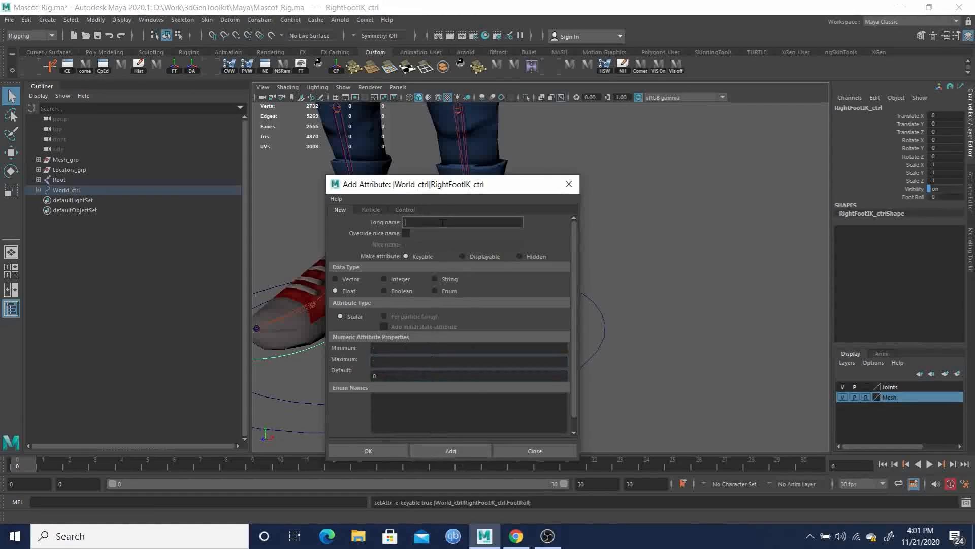
pyautogui.write('ToeRotation')
pyautogui.press('Tab')
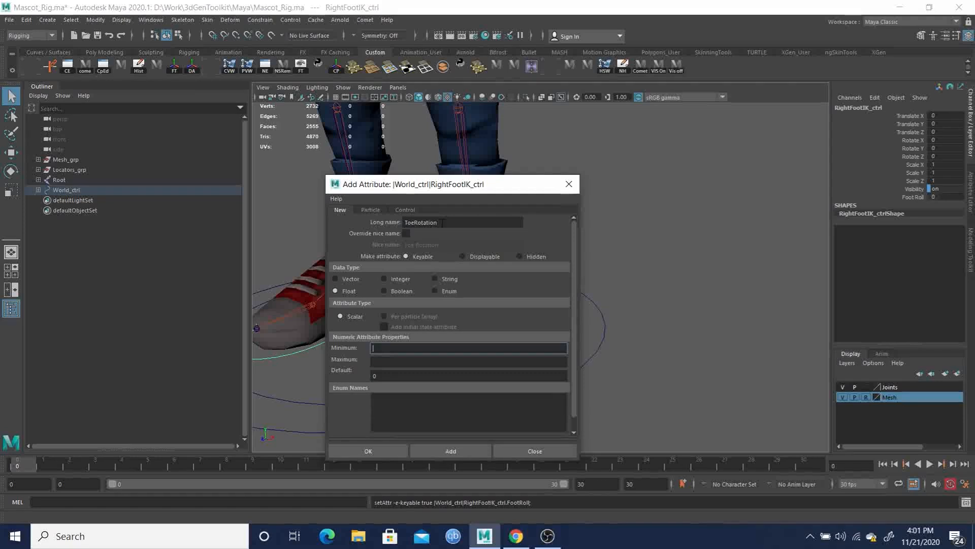
pyautogui.click(452, 451)
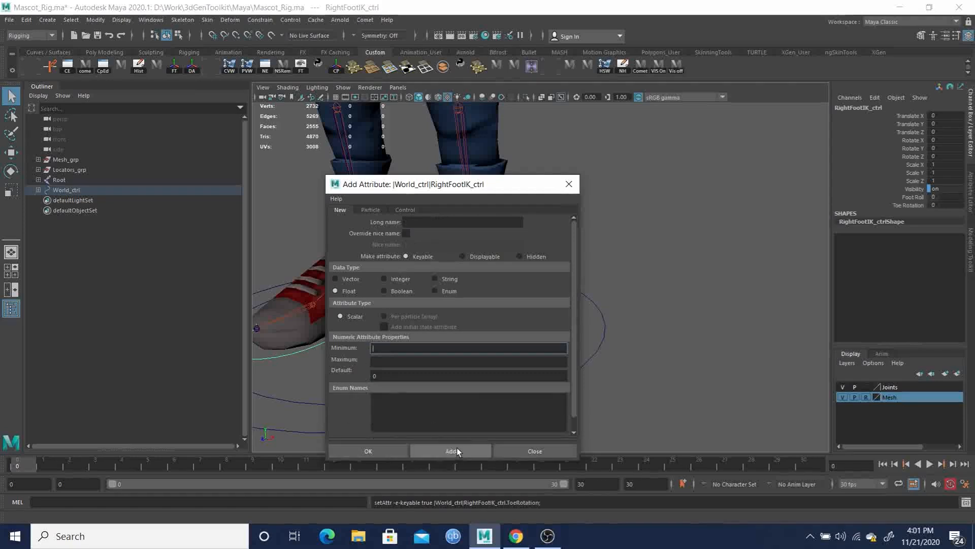
pyautogui.click(538, 451)
pyautogui.click(515, 317)
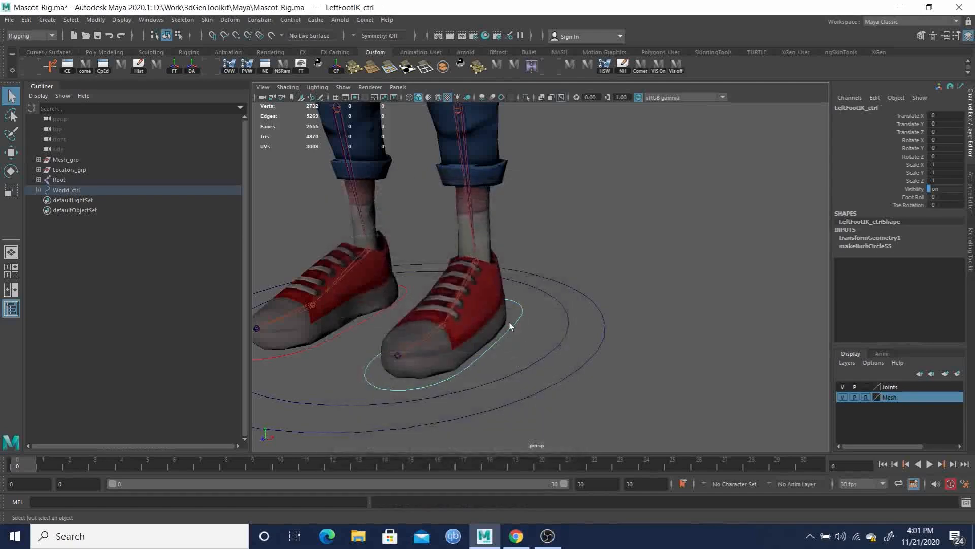
pyautogui.click(350, 330)
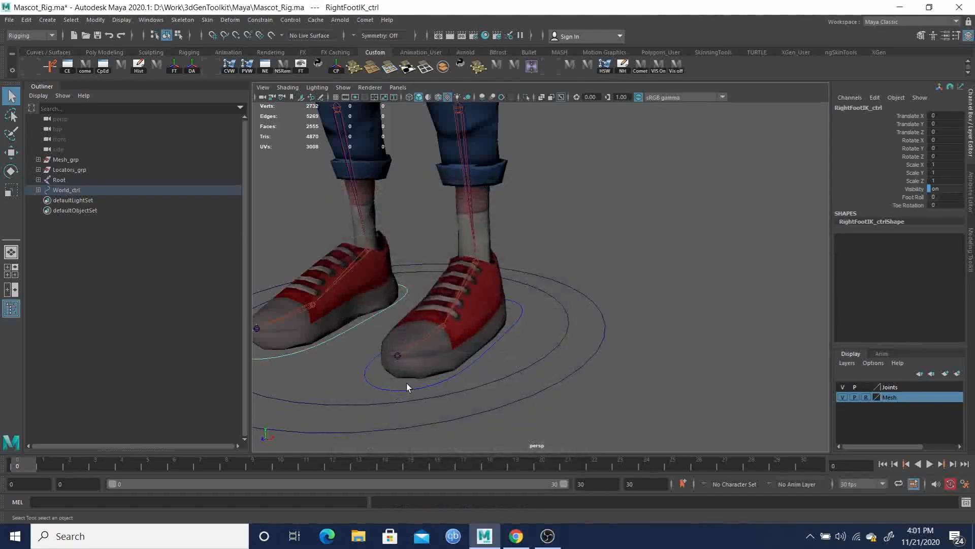
# Switch to the Animation toolset and open the Set Driven Key window for LeftFootIK_ctrl.
pyautogui.click(477, 379)
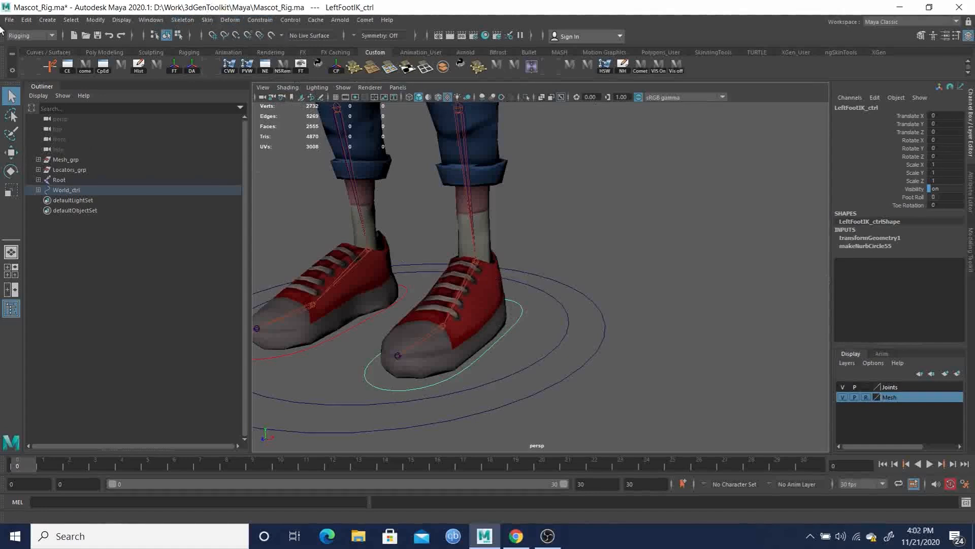
pyautogui.click(24, 36)
pyautogui.click(29, 69)
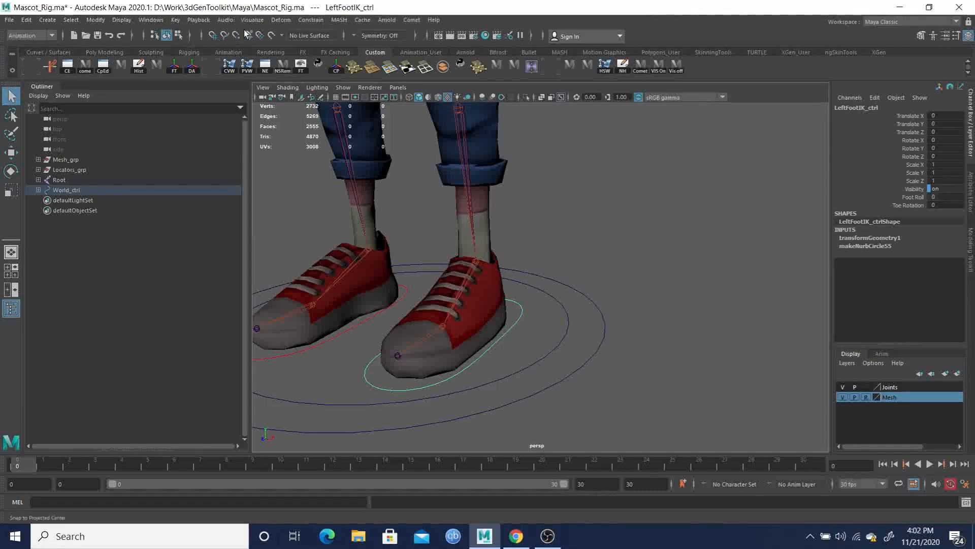
pyautogui.click(174, 20)
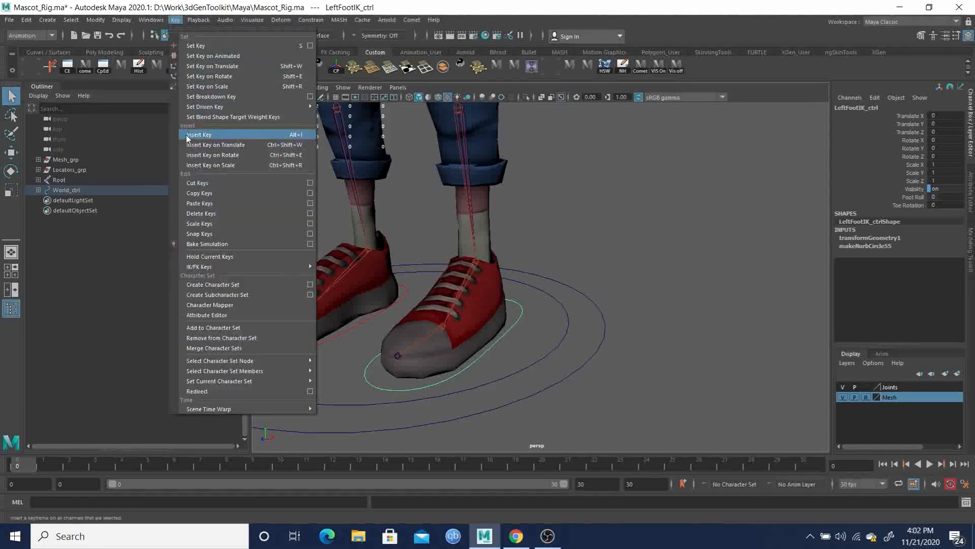
pyautogui.moveTo(262, 107)
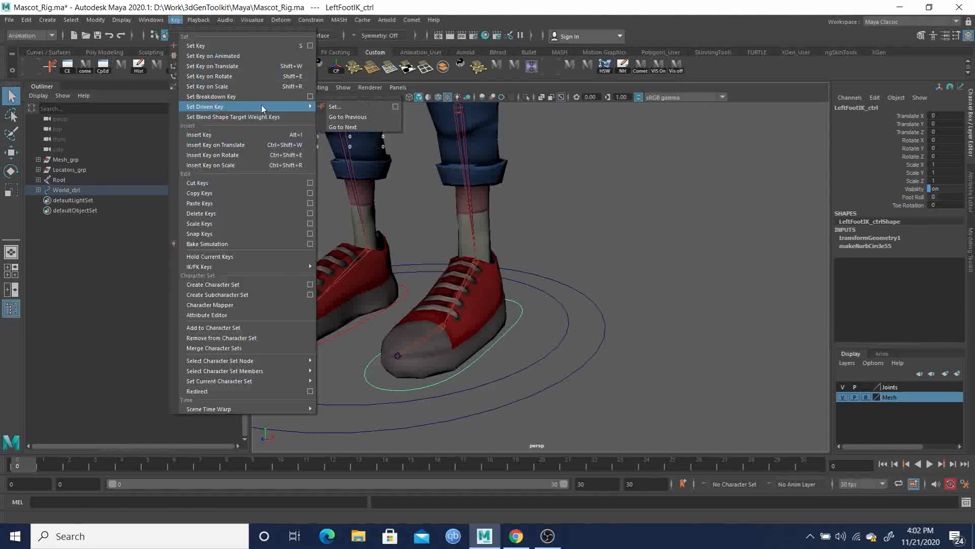
pyautogui.click(395, 107)
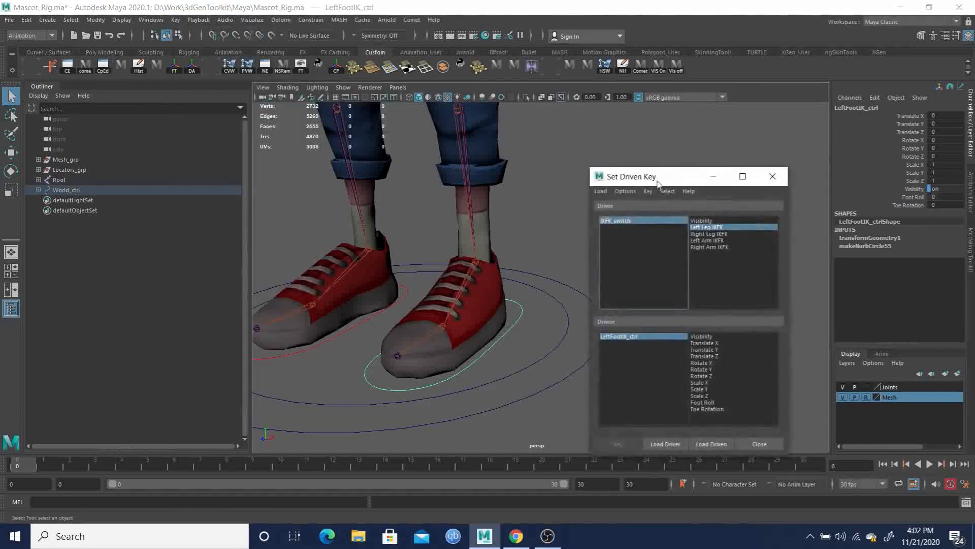
pyautogui.moveTo(681, 179); pyautogui.dragTo(706, 147)
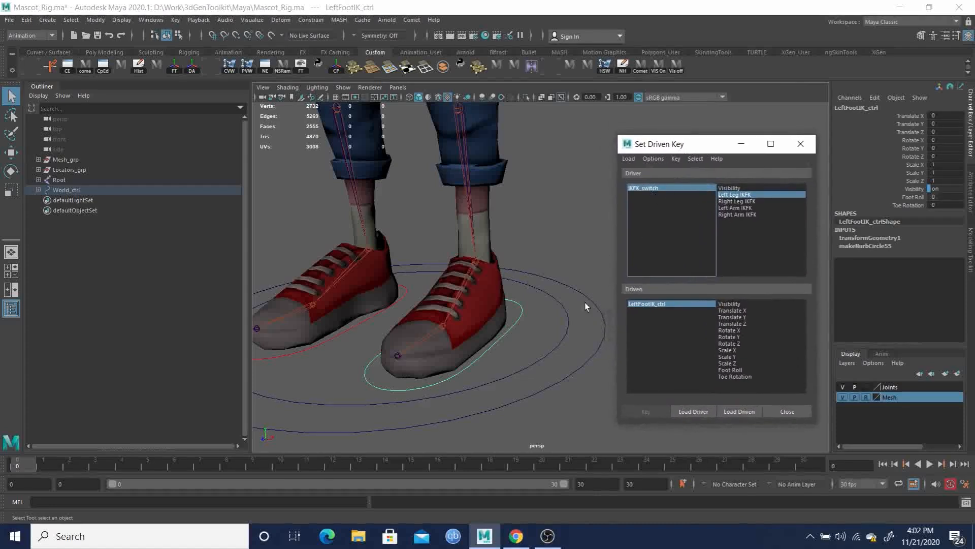
# Load LeftFootIK_ctrl as the driver and choose its Foot Roll attribute.
pyautogui.moveTo(514, 311); pyautogui.dragTo(525, 328)
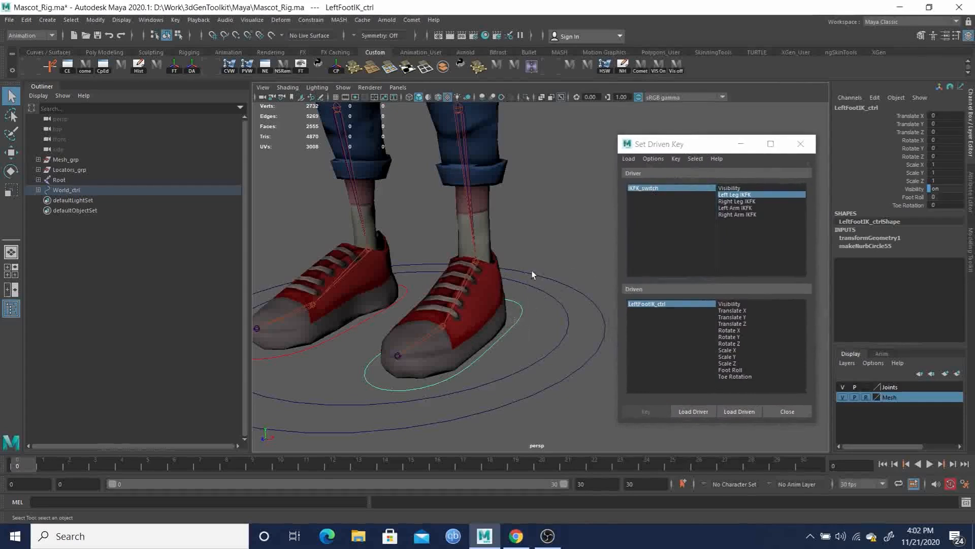
pyautogui.click(693, 412)
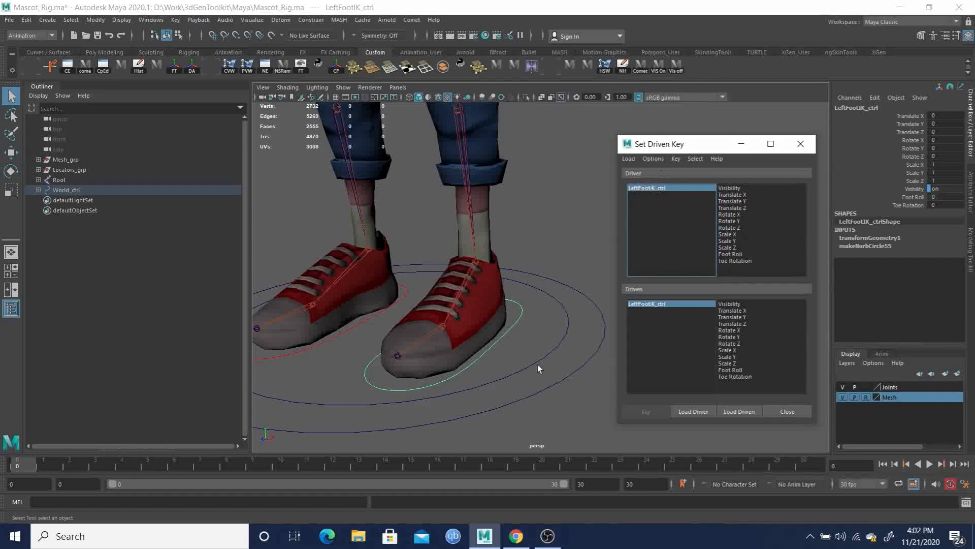
pyautogui.click(735, 256)
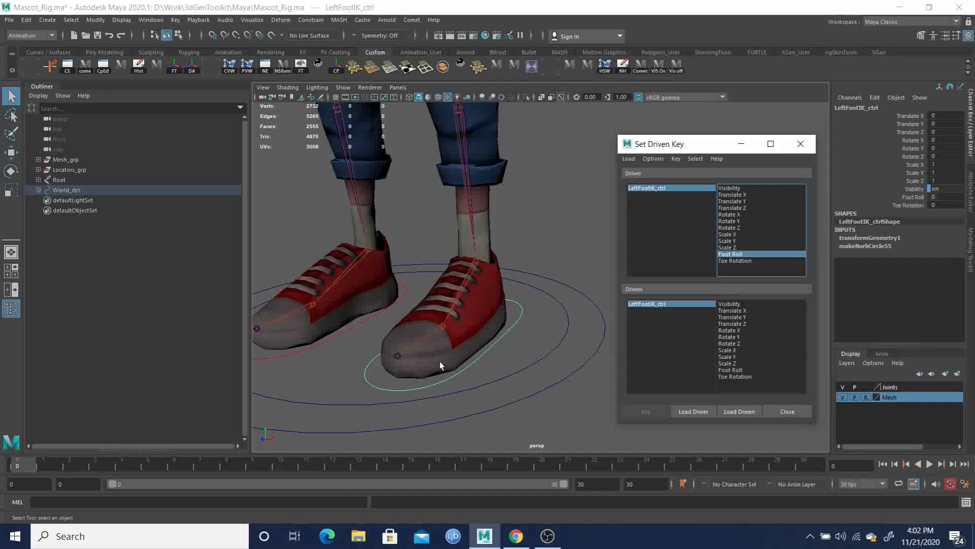
# Select the left ankle's IK handle and expand the complete hierarchy beneath LeftFootIK_ctrl in the Outliner.
pyautogui.click(476, 261)
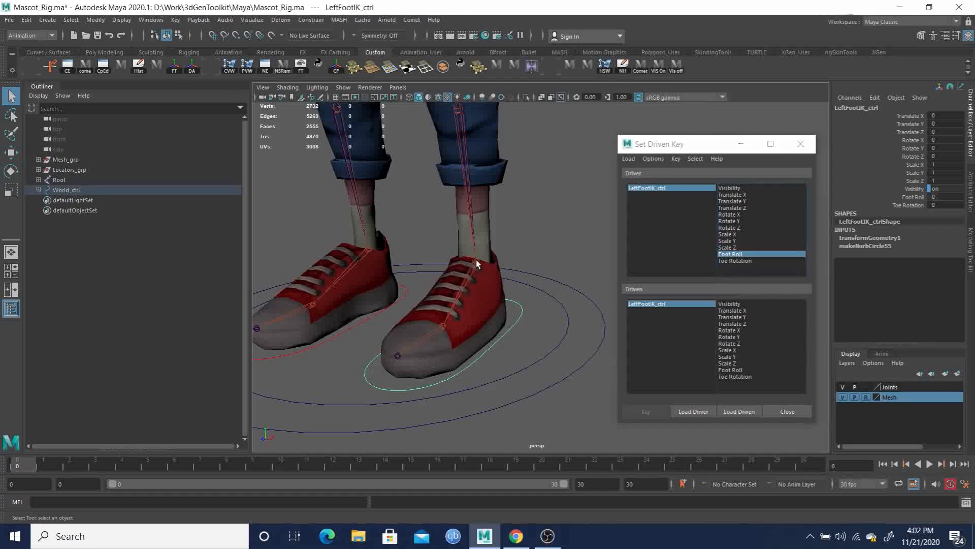
pyautogui.click(38, 190)
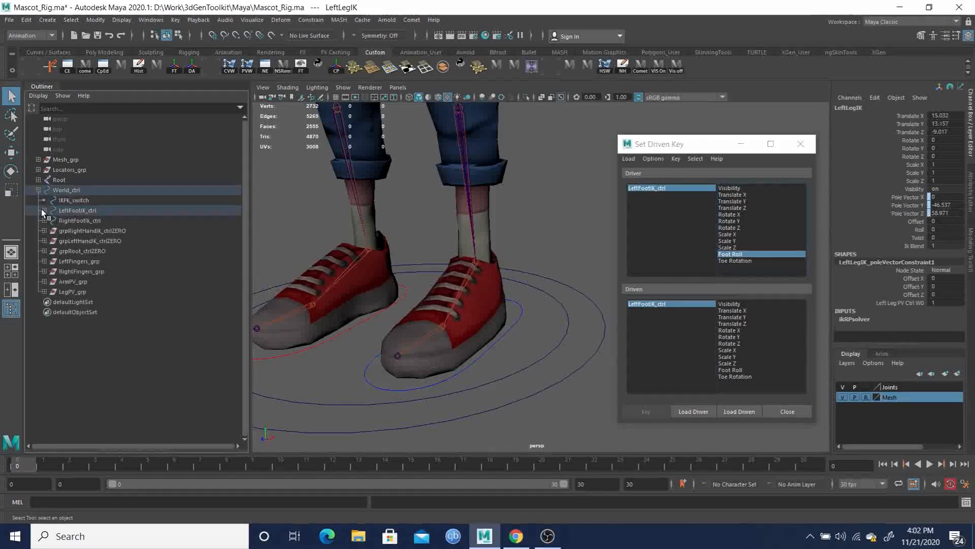
pyautogui.click(44, 210)
pyautogui.keyDown('shift'); pyautogui.click(50, 220); pyautogui.keyUp('shift')
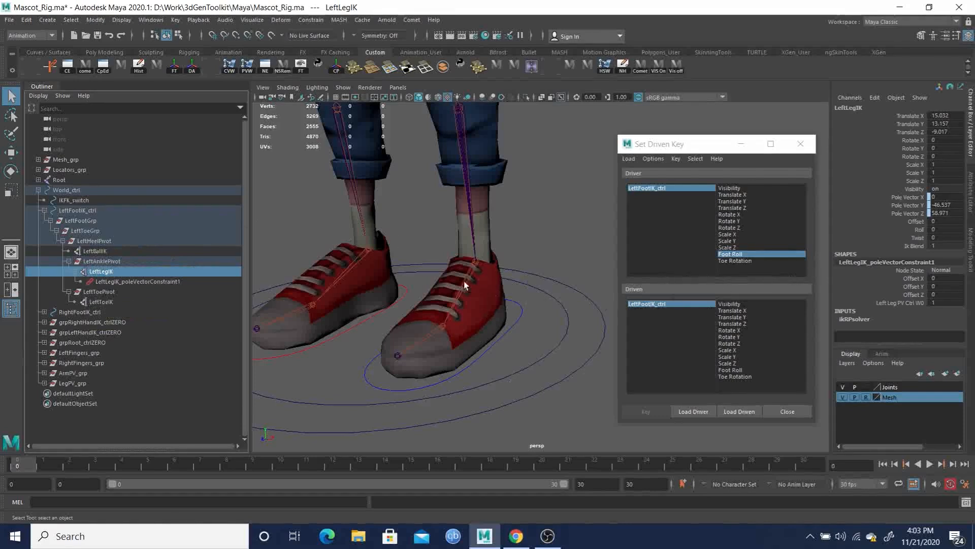
# Load LeftHeelPivot, LeftToeGrp and LeftAnklePivot together as the driven objects of the Set Driven Key.
pyautogui.click(96, 240)
pyautogui.keyDown('ctrl'); pyautogui.click(88, 232); pyautogui.keyUp('ctrl')
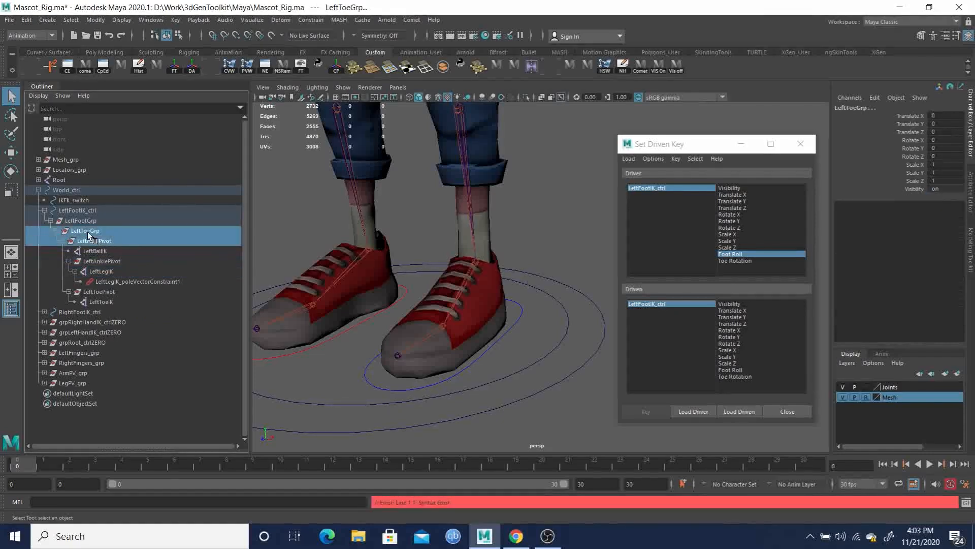
pyautogui.keyDown('ctrl'); pyautogui.click(105, 261); pyautogui.keyUp('ctrl')
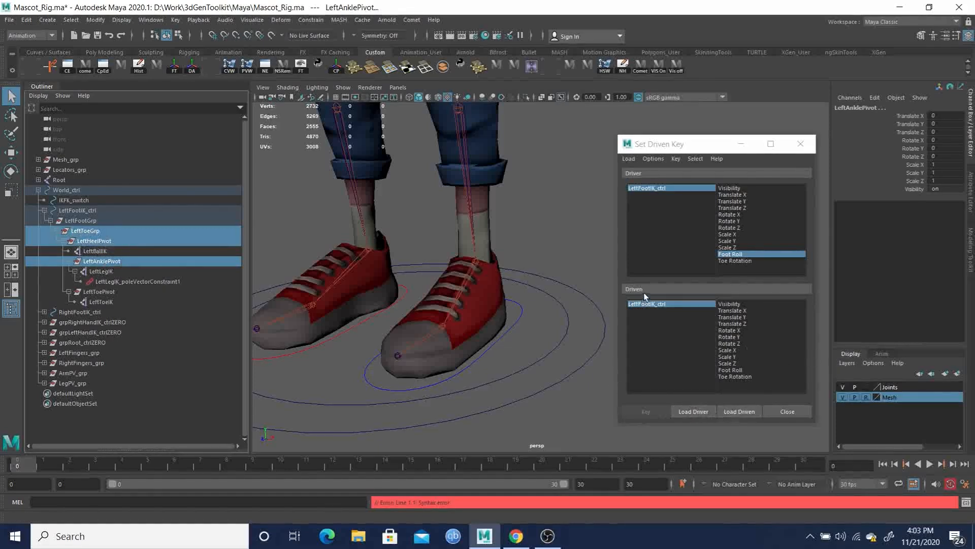
pyautogui.click(738, 411)
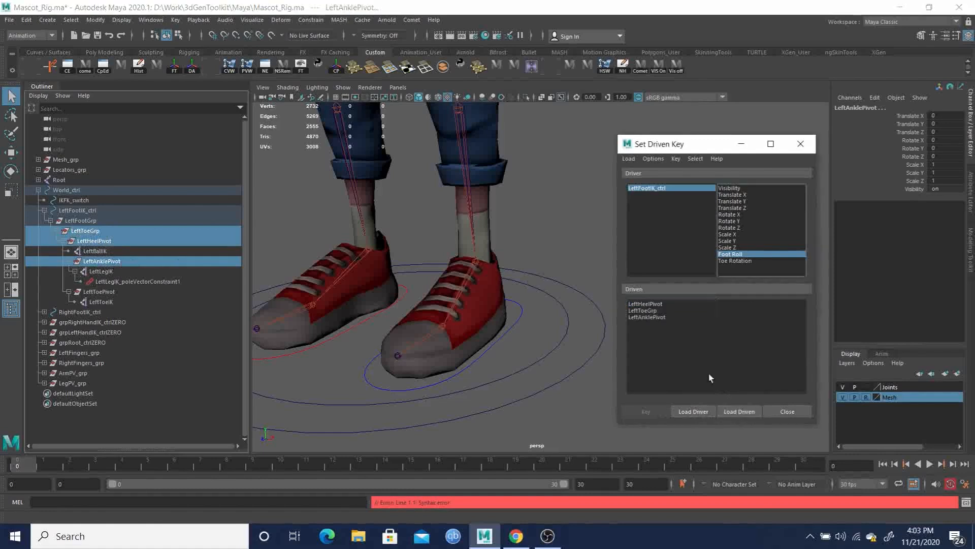
# Choose Rotate X for all three driven groups and key it against the default Foot Roll value.
pyautogui.moveTo(651, 303); pyautogui.dragTo(653, 318)
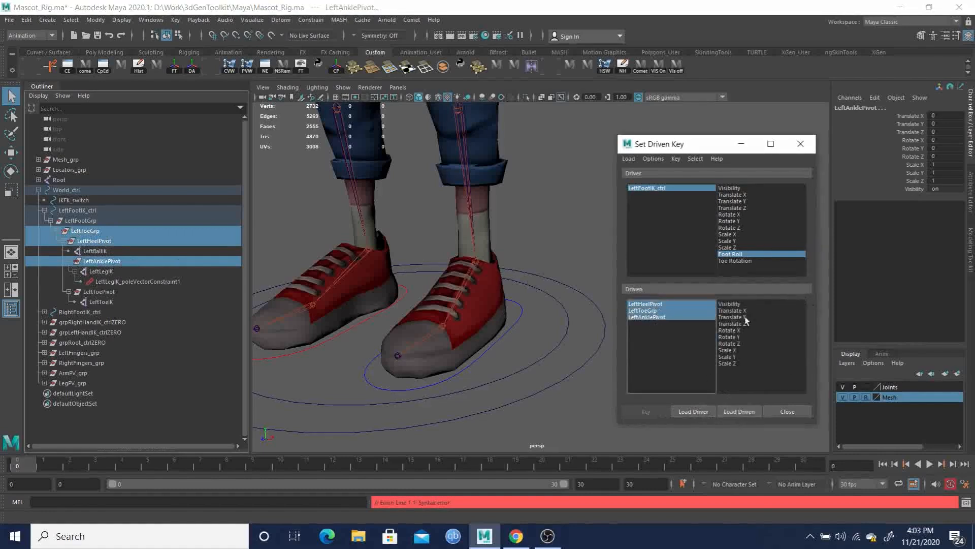
pyautogui.press('e')
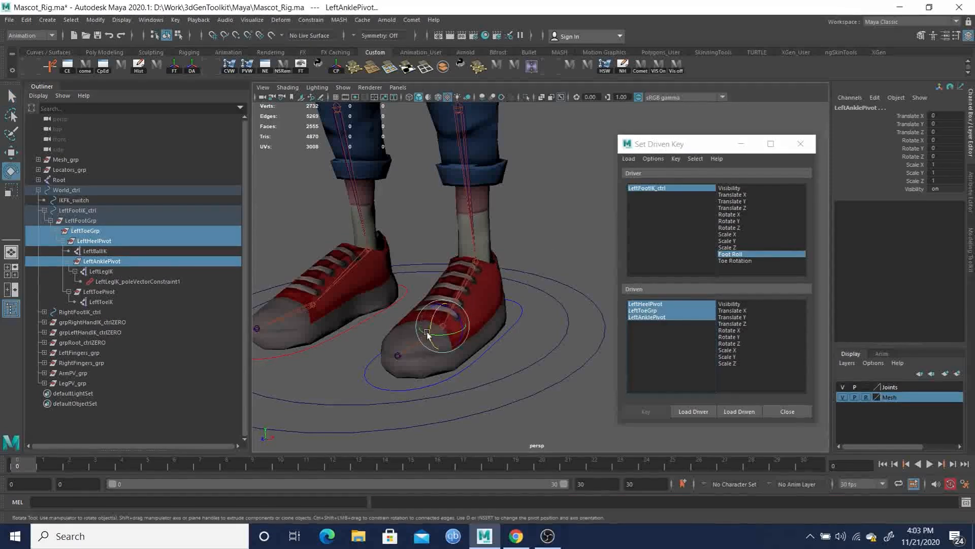
pyautogui.click(730, 331)
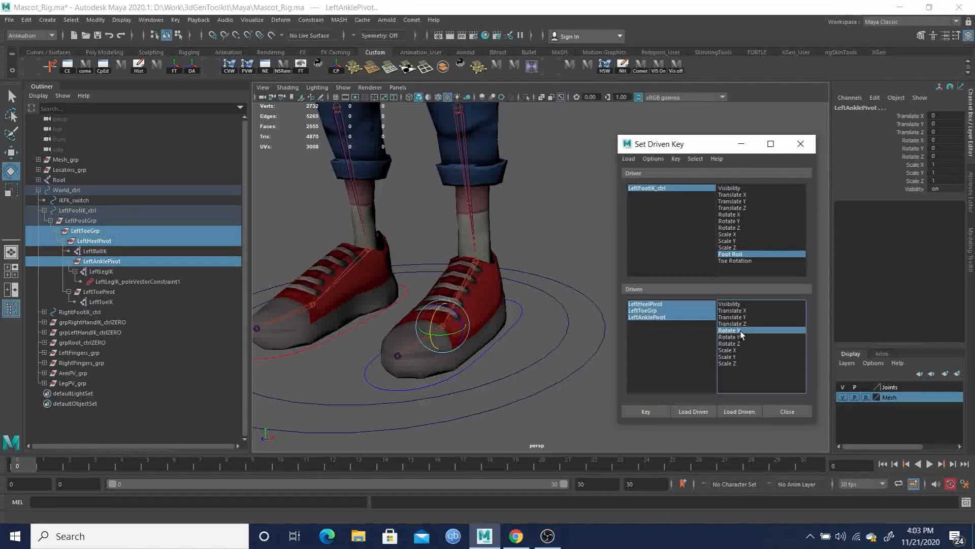
pyautogui.click(646, 411)
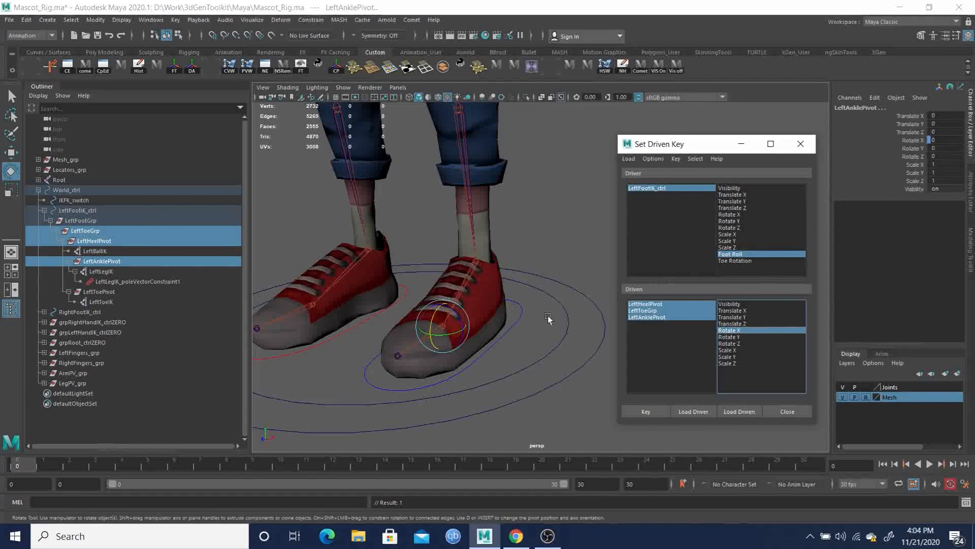
# Set the Foot Roll attribute of LeftFootIK_ctrl to -5.
pyautogui.click(518, 326)
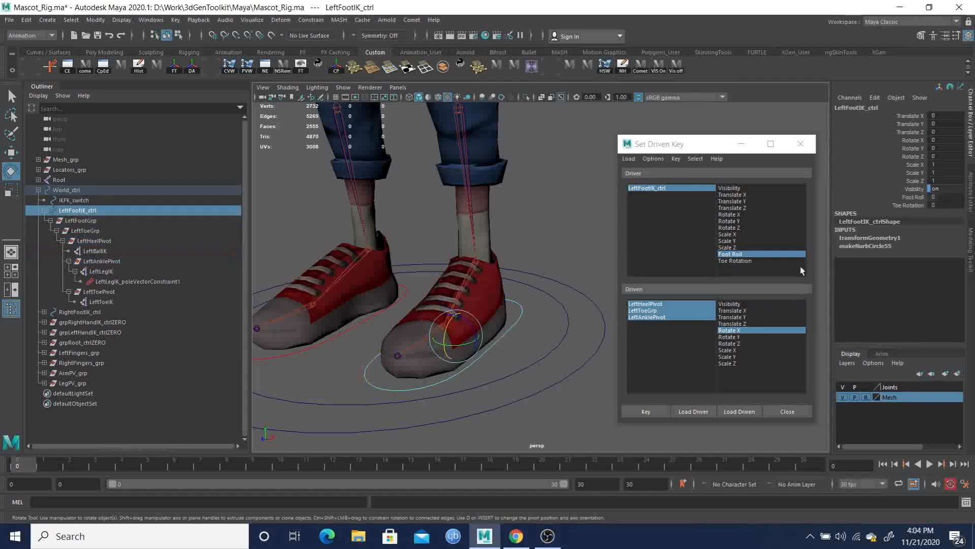
pyautogui.click(913, 196)
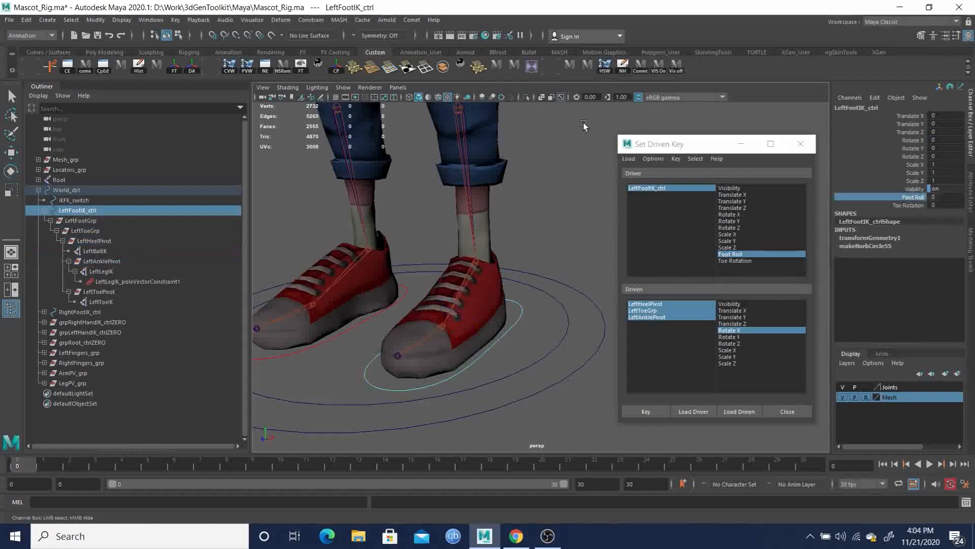
pyautogui.moveTo(583, 130); pyautogui.dragTo(338, 143, button='middle')
pyautogui.doubleClick(947, 196)
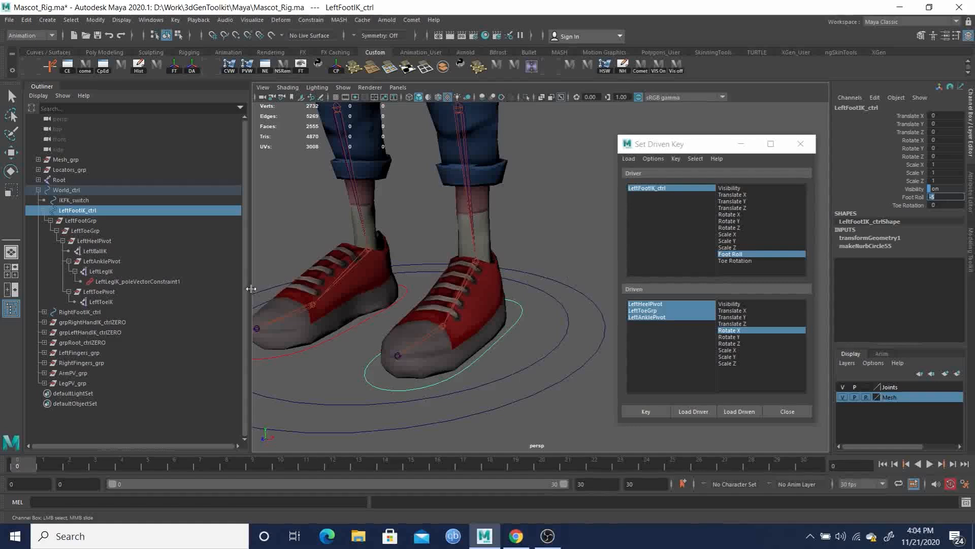
# Rotate LeftHeelPivot to lift the toes and set its Rotate X to -40.
pyautogui.click(97, 240)
pyautogui.press('e')
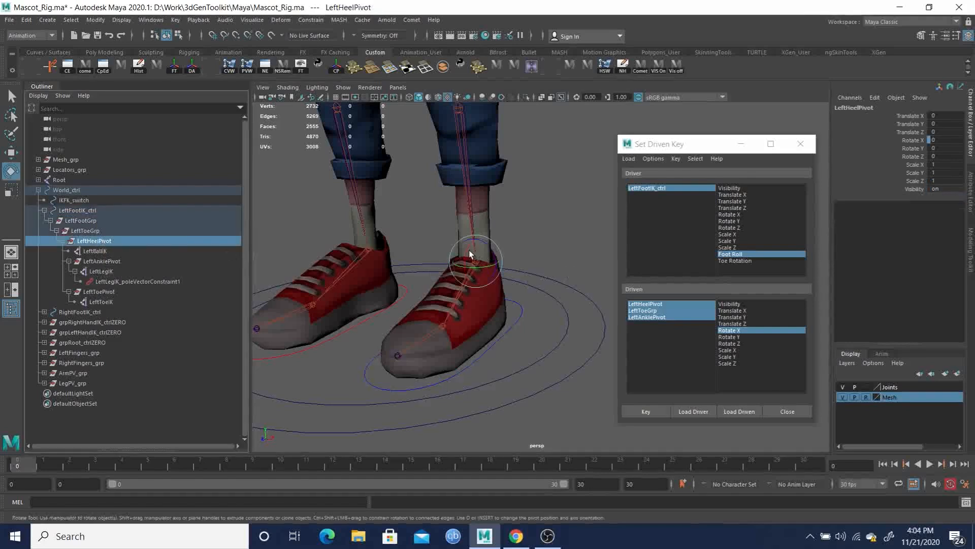
pyautogui.moveTo(464, 254); pyautogui.dragTo(464, 245)
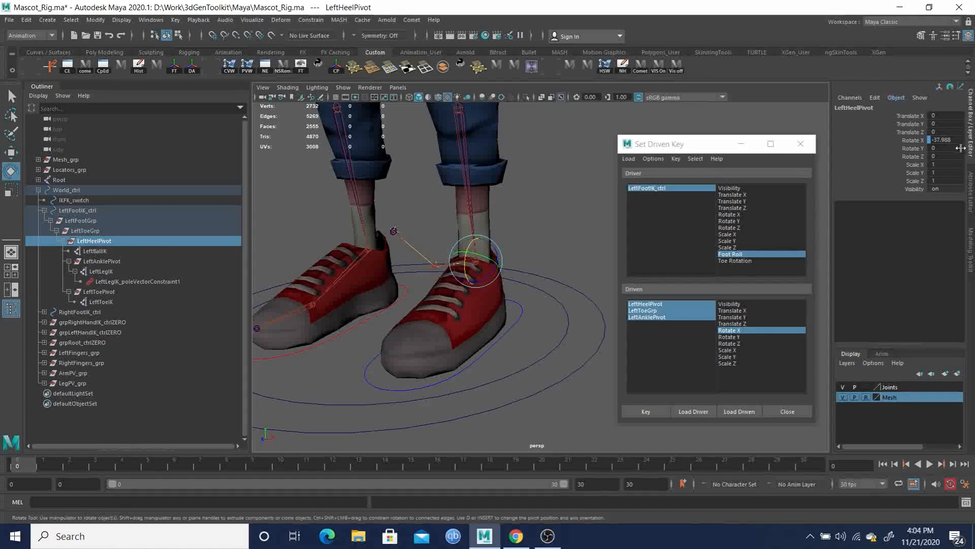
pyautogui.doubleClick(946, 140)
pyautogui.write('-40')
pyautogui.press('Return')
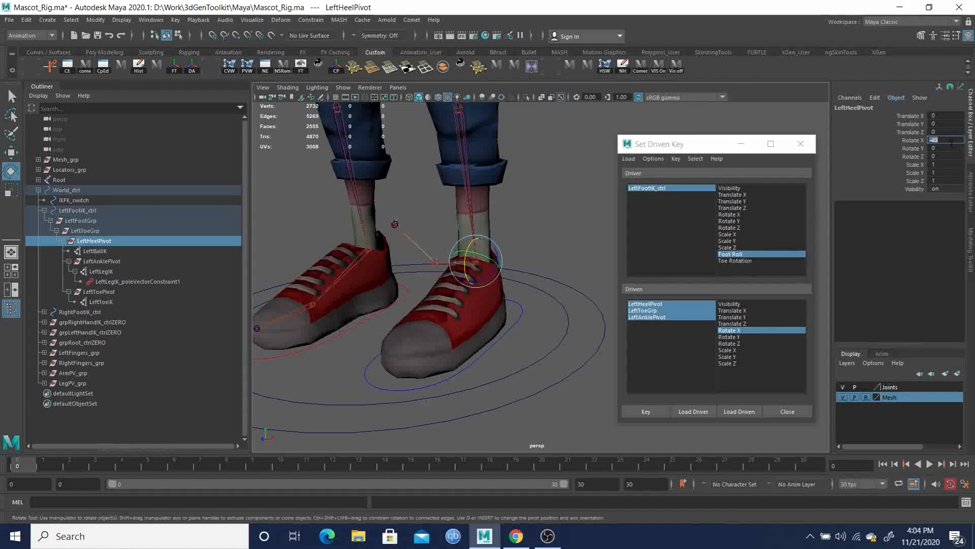
# Inspect the heel roll from the side and change LeftHeelPivot's Rotate X to -50.
pyautogui.keyDown('alt'); pyautogui.moveTo(520, 355); pyautogui.dragTo(495, 335); pyautogui.keyUp('alt')
pyautogui.keyDown('alt'); pyautogui.moveTo(495, 336); pyautogui.dragTo(163, 288, button='middle'); pyautogui.keyUp('alt')
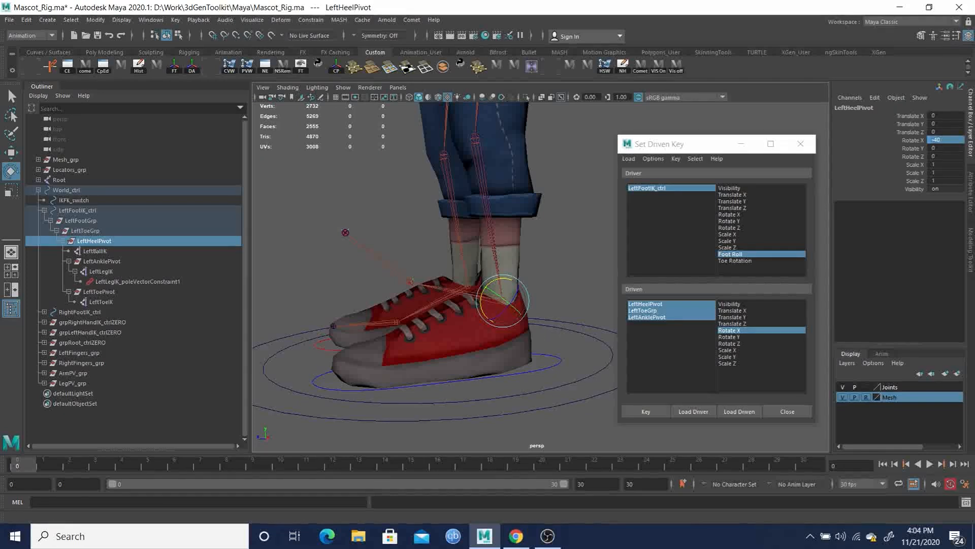
pyautogui.moveTo(541, 355); pyautogui.dragTo(519, 356, button='middle')
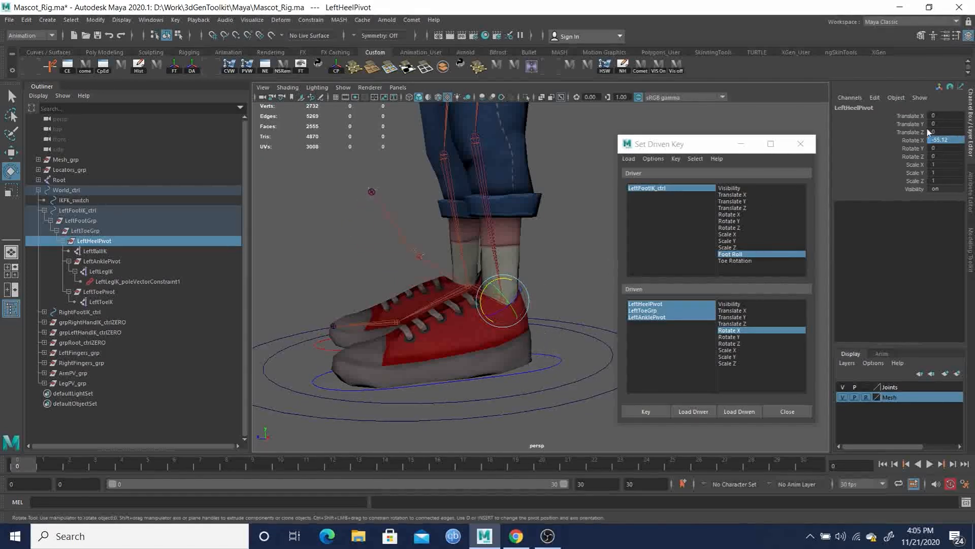
pyautogui.doubleClick(942, 140)
pyautogui.write('-50')
pyautogui.press('Return')
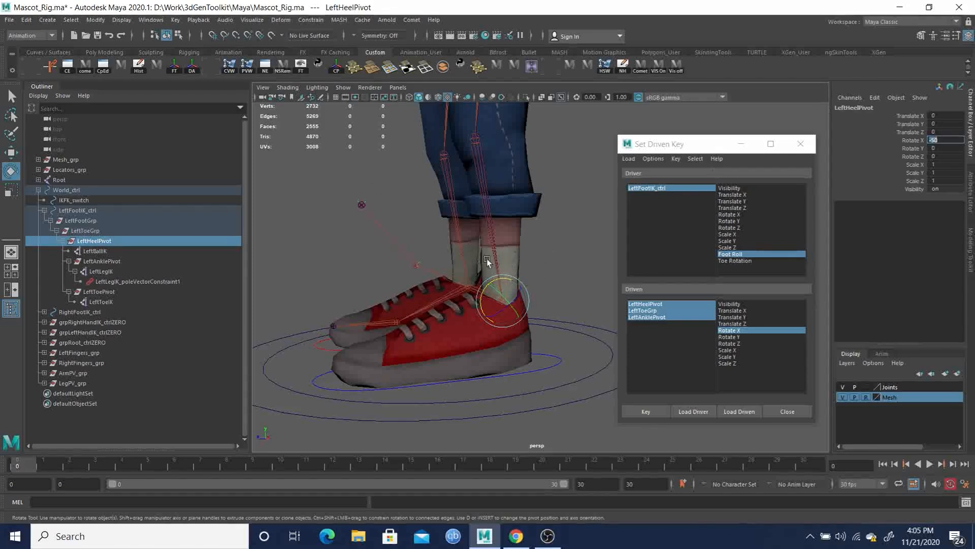
# Set LeftHeelPivot's Rotate X to -55 and key it against the Foot Roll value of -5.
pyautogui.moveTo(496, 281); pyautogui.dragTo(498, 279)
pyautogui.doubleClick(955, 140)
pyautogui.write('-5')
pyautogui.press('Return')
pyautogui.click(645, 411)
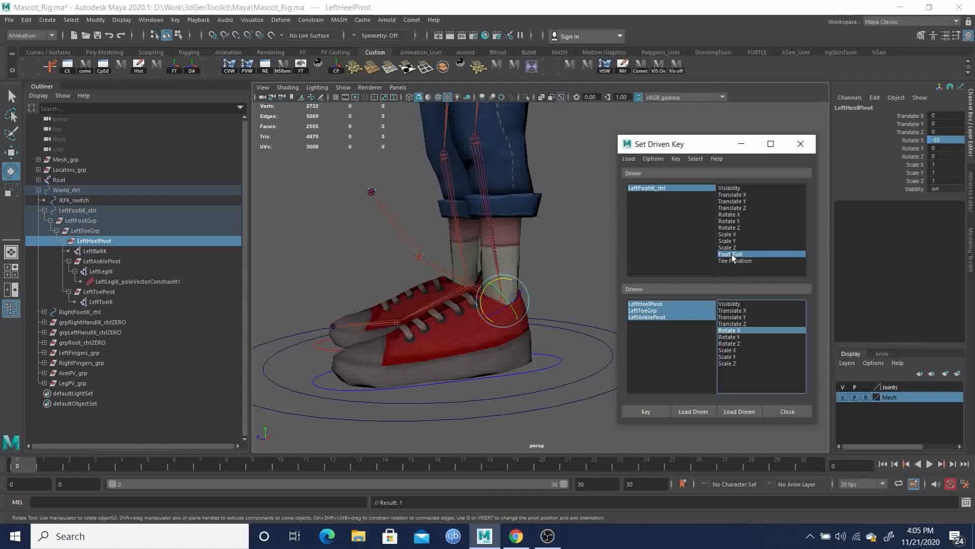
# Return LeftFootIK_ctrl's Foot Roll to 0 and raise it to 5.
pyautogui.click(553, 371)
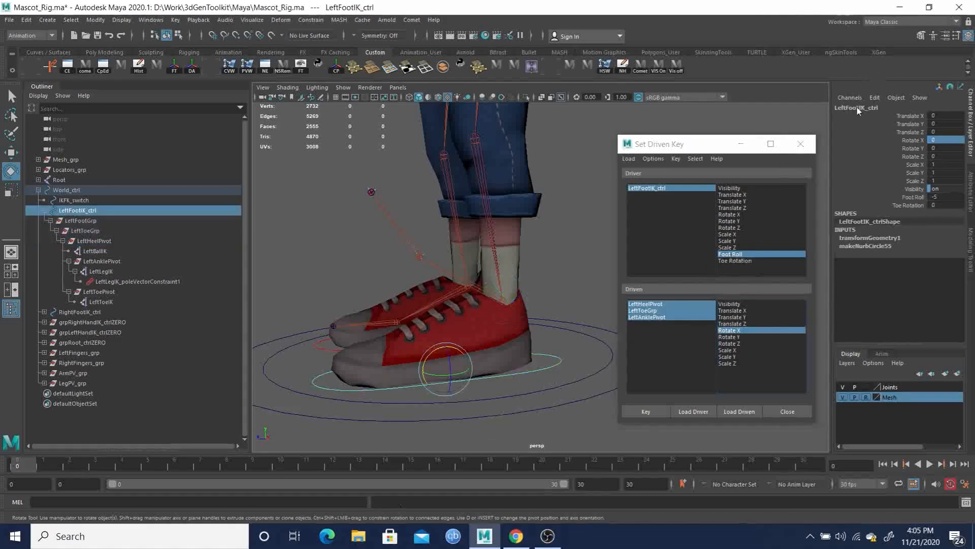
pyautogui.click(940, 197)
pyautogui.write('0')
pyautogui.press('Return')
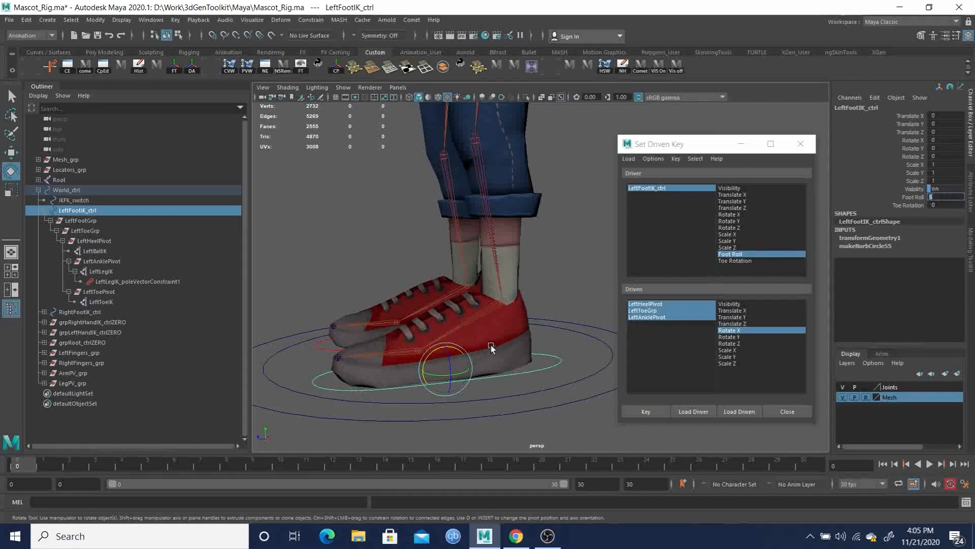
# Set LeftAnklePivot's Rotate X to 45 and key it against the Foot Roll value of 5.
pyautogui.click(88, 242)
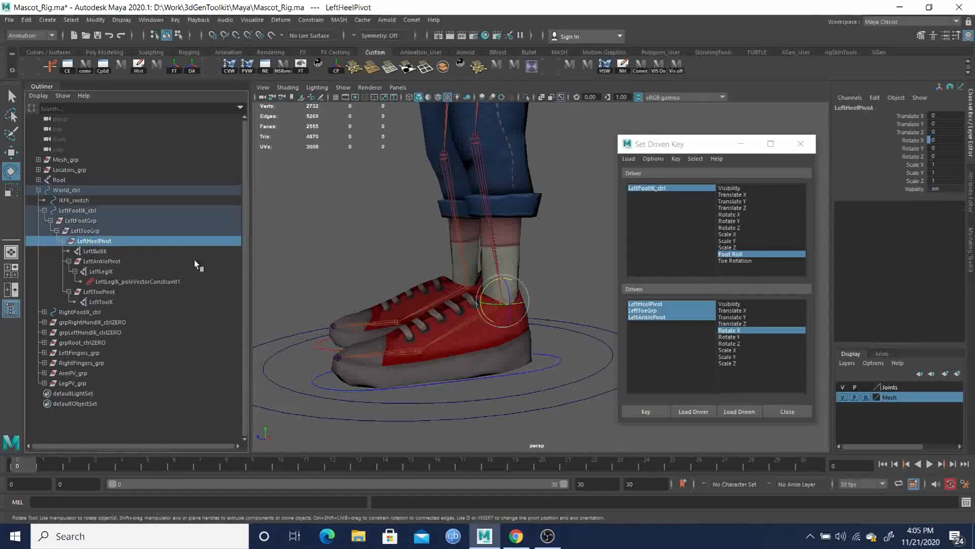
pyautogui.click(104, 262)
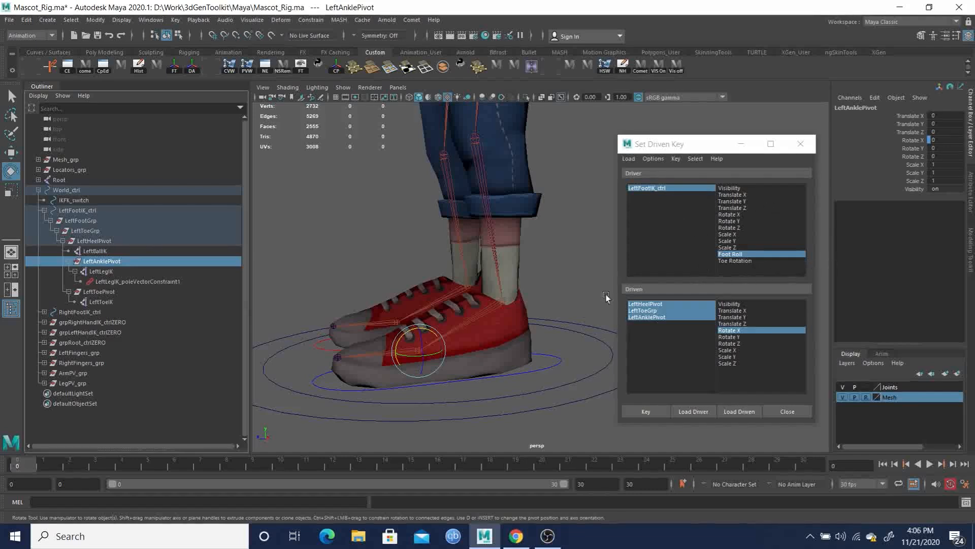
pyautogui.click(550, 364)
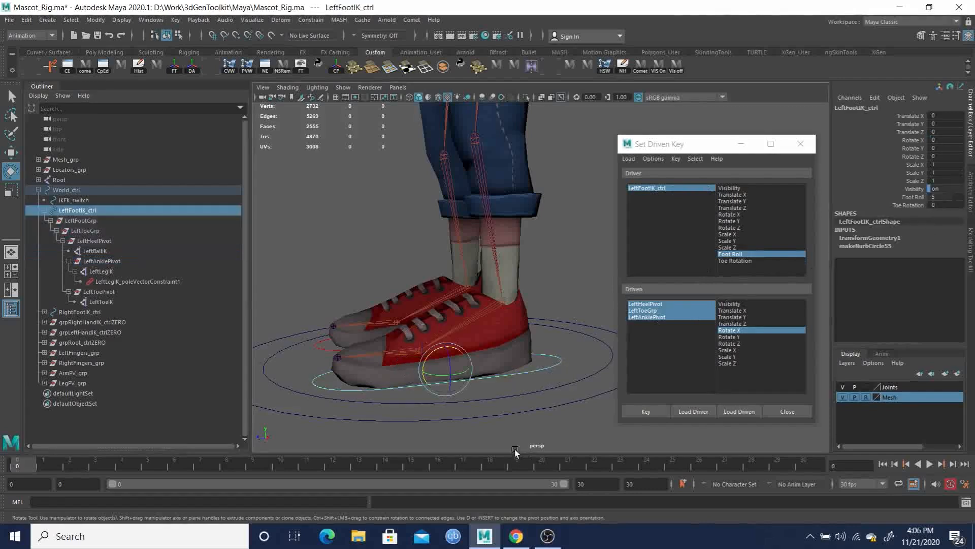
pyautogui.click(102, 261)
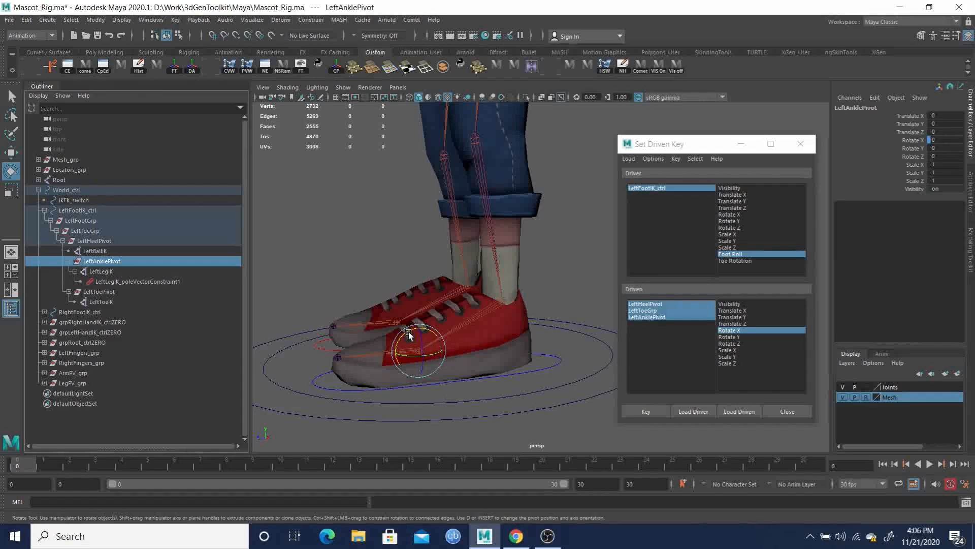
pyautogui.moveTo(407, 335); pyautogui.dragTo(391, 344)
pyautogui.click(951, 140)
pyautogui.write('45')
pyautogui.press('Return')
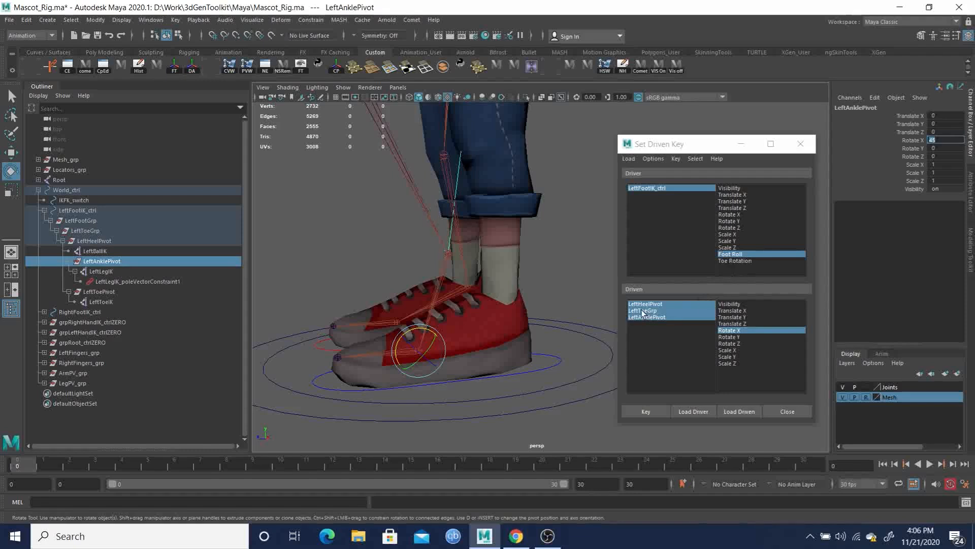
pyautogui.click(646, 410)
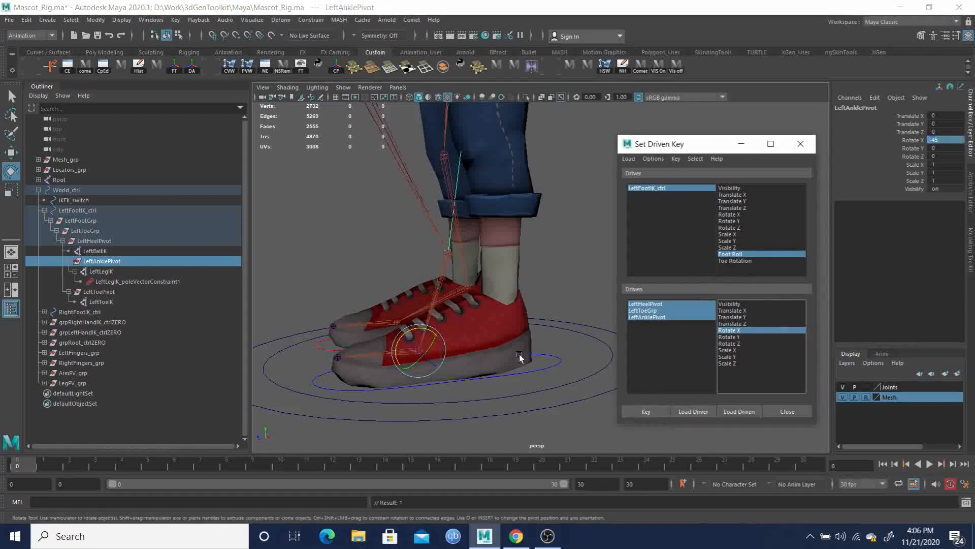
# Set the Foot Roll attribute of LeftFootIK_ctrl to 10.
pyautogui.click(606, 325)
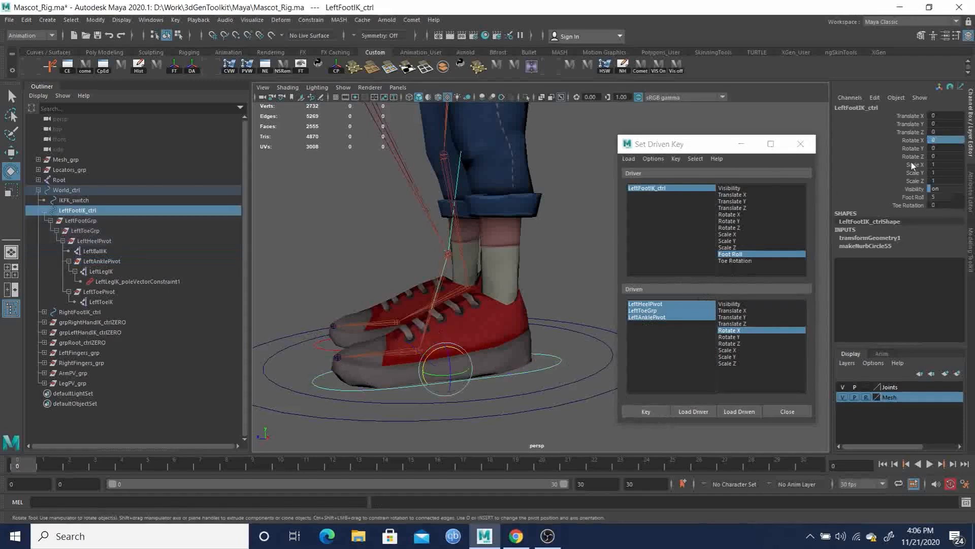
pyautogui.click(937, 197)
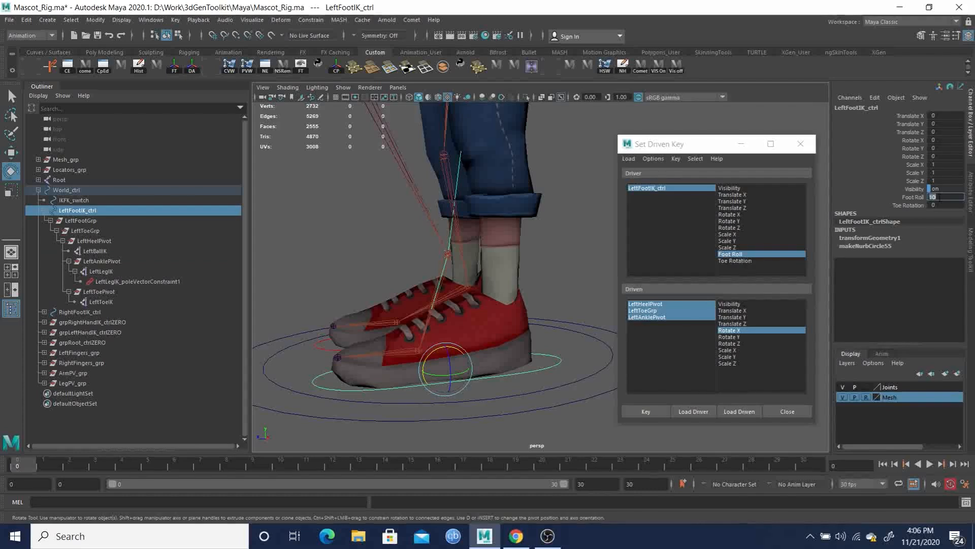
pyautogui.press('Return')
pyautogui.doubleClick(947, 197)
# Try rotating LeftToeGrp freehand around the toe tip, and undo the rotation.
pyautogui.click(87, 231)
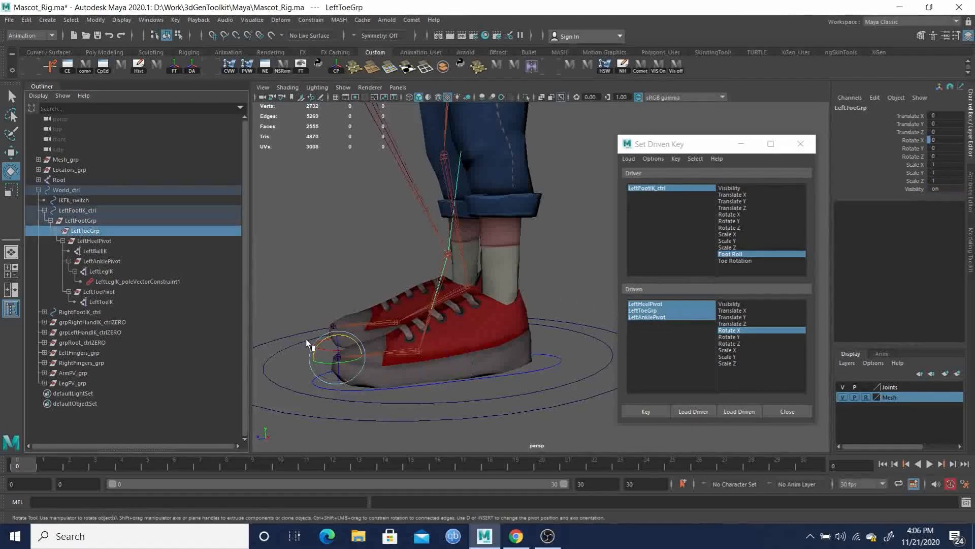
pyautogui.moveTo(316, 334); pyautogui.dragTo(281, 352)
pyautogui.moveTo(276, 355); pyautogui.dragTo(270, 359)
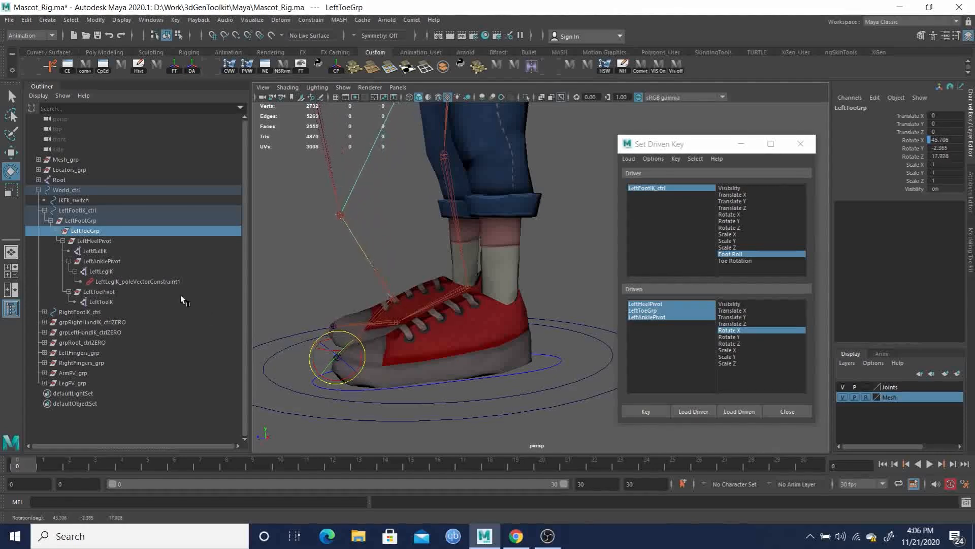
pyautogui.hotkey('ctrl', 'z')
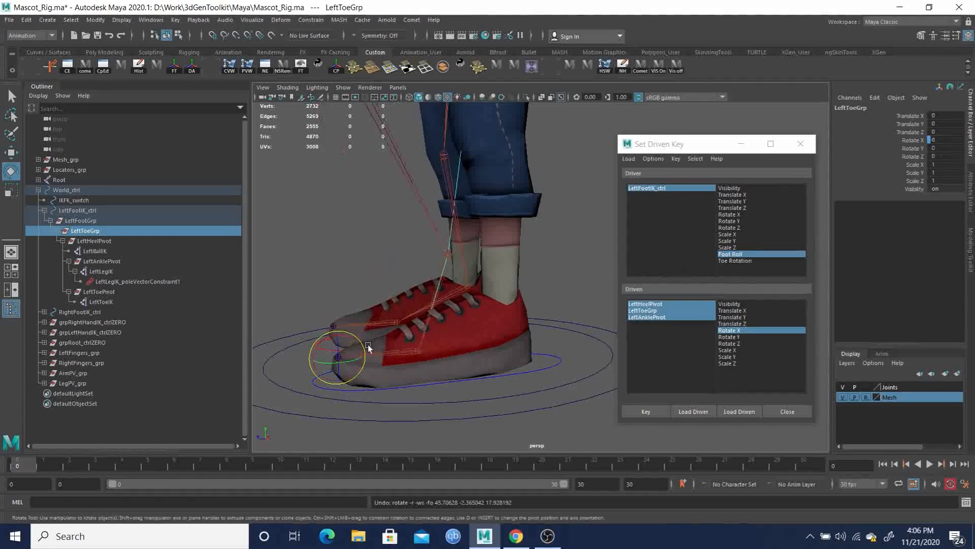
# Reset LeftAnklePivot's Rotate X to 0 for the full foot roll pose.
pyautogui.click(99, 263)
pyautogui.doubleClick(933, 141)
pyautogui.write('0')
pyautogui.press('Return')
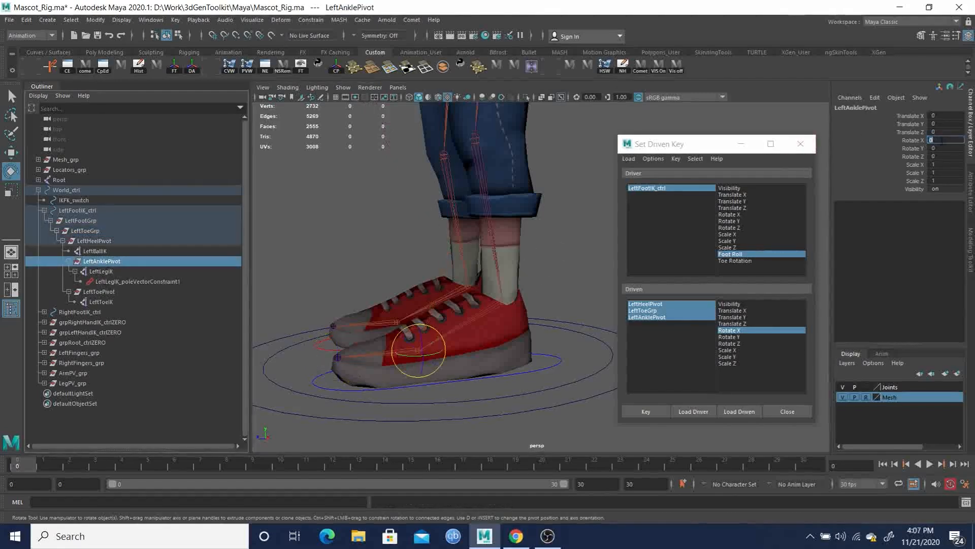
# Rotate LeftToeGrp forward over the toe tip and set its Rotate X to 60.
pyautogui.click(89, 231)
pyautogui.moveTo(329, 336); pyautogui.dragTo(306, 353)
pyautogui.doubleClick(941, 138)
pyautogui.write('60')
pyautogui.press('Return')
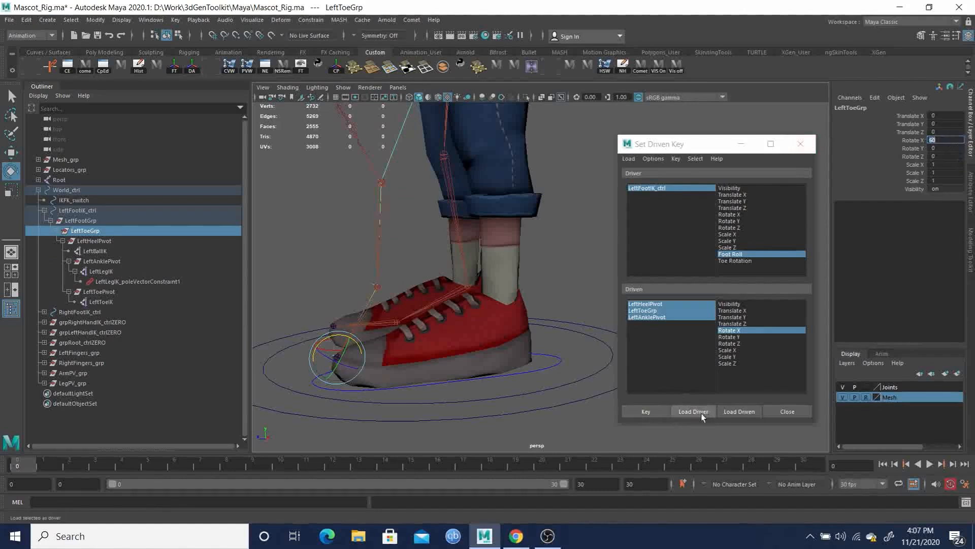
# Key Rotate X of LeftHeelPivot, LeftToeGrp and LeftAnklePivot at Foot Roll 10, and scrub LeftFootIK_ctrl's Foot Roll to test the motion.
pyautogui.click(650, 410)
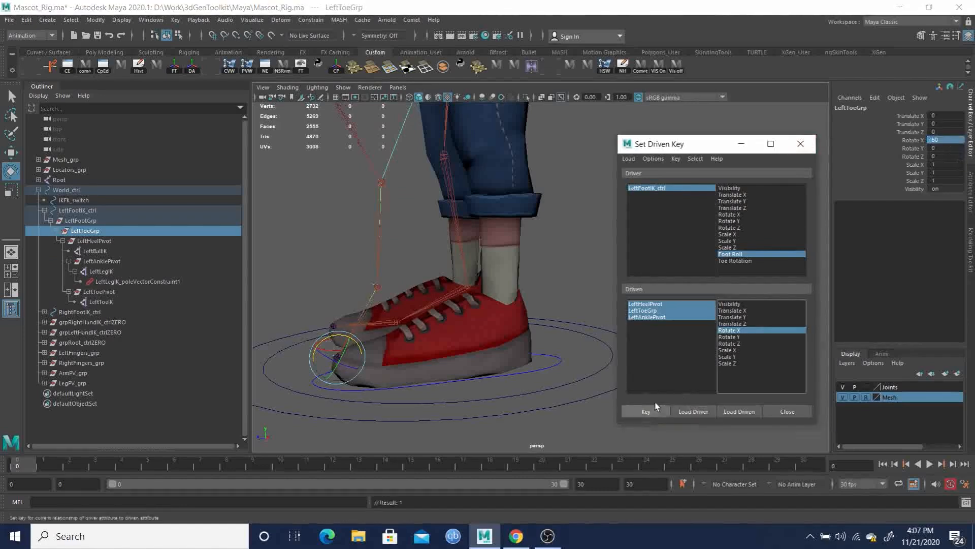
pyautogui.click(549, 367)
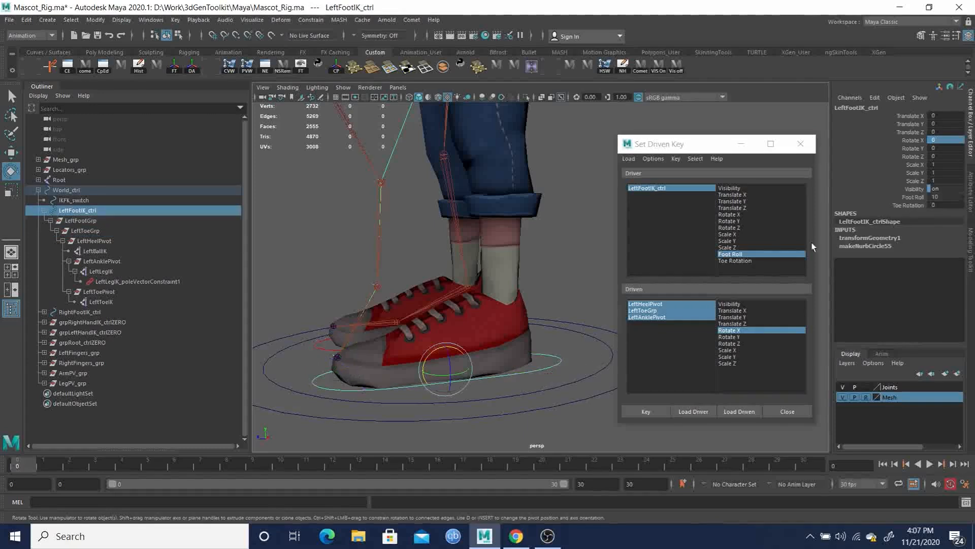
pyautogui.click(913, 197)
pyautogui.moveTo(350, 297); pyautogui.dragTo(418, 296, button='middle')
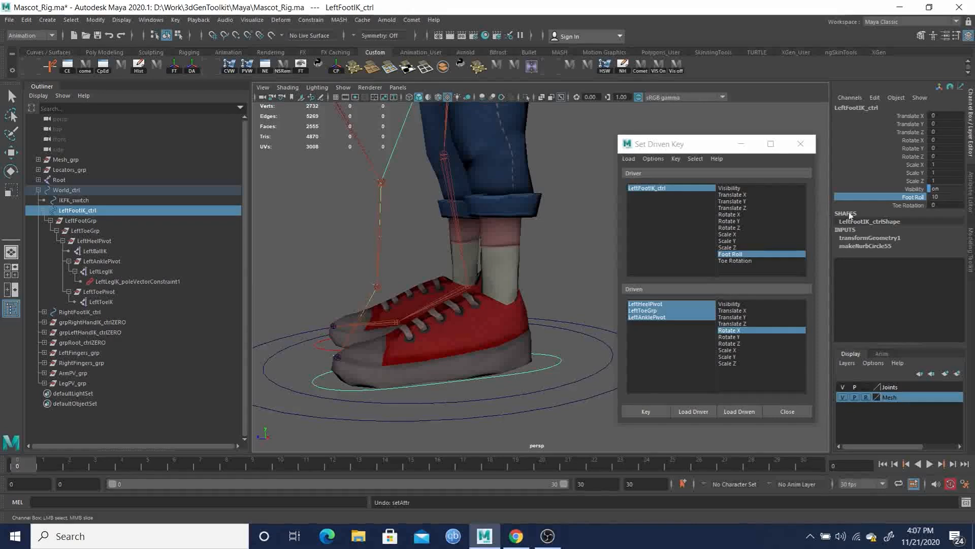
# Set the Foot Roll attribute of LeftFootIK_ctrl to 0.
pyautogui.doubleClick(934, 197)
pyautogui.write('0')
pyautogui.press('Return')
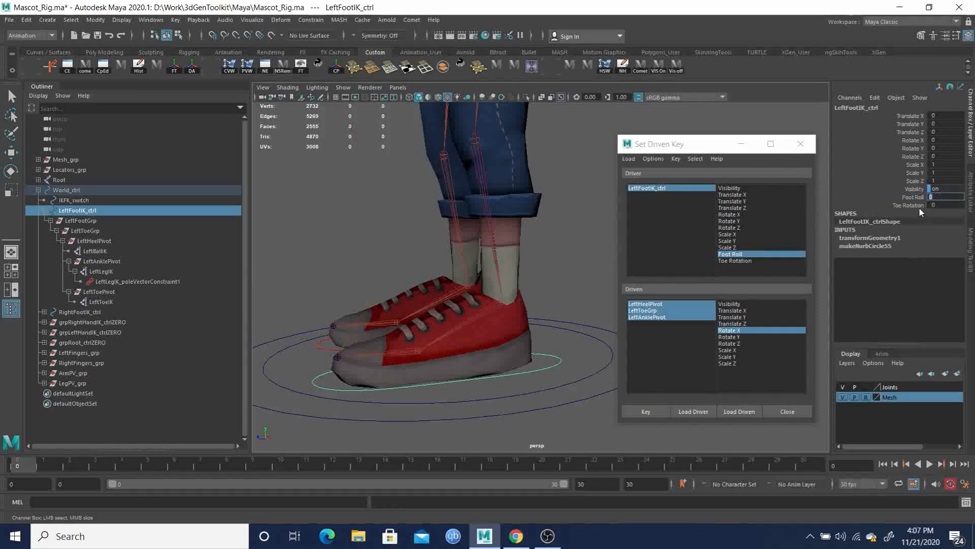
# Reselect LeftFootIK_ctrl for rotating and choose its Toe Rotation as the driver attribute in Set Driven Key.
pyautogui.keyDown('alt'); pyautogui.moveTo(442, 317); pyautogui.dragTo(443, 288, button='middle'); pyautogui.keyUp('alt')
pyautogui.keyDown('alt'); pyautogui.moveTo(443, 288); pyautogui.dragTo(473, 297); pyautogui.keyUp('alt')
pyautogui.keyDown('alt'); pyautogui.moveTo(472, 297); pyautogui.dragTo(562, 268, button='middle'); pyautogui.keyUp('alt')
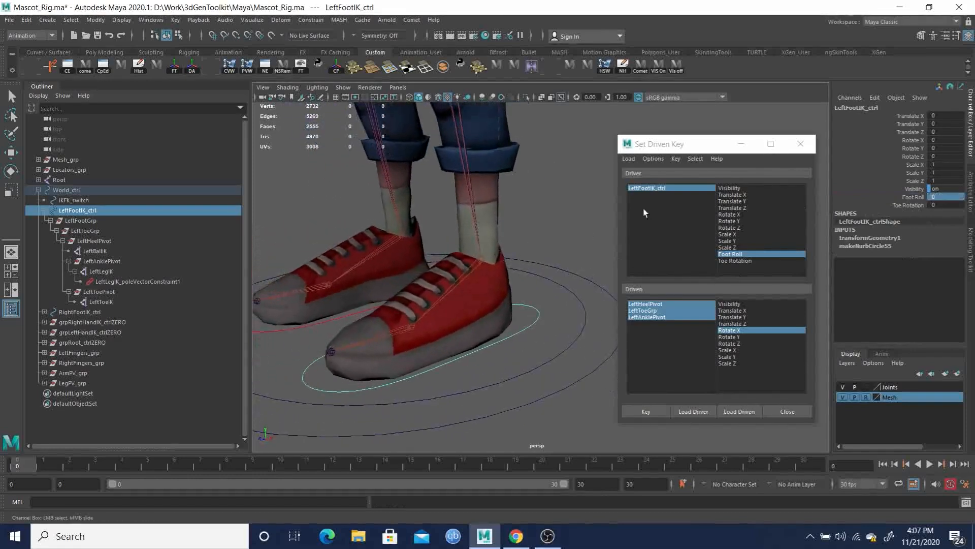
pyautogui.moveTo(543, 352); pyautogui.dragTo(544, 352)
pyautogui.press('e')
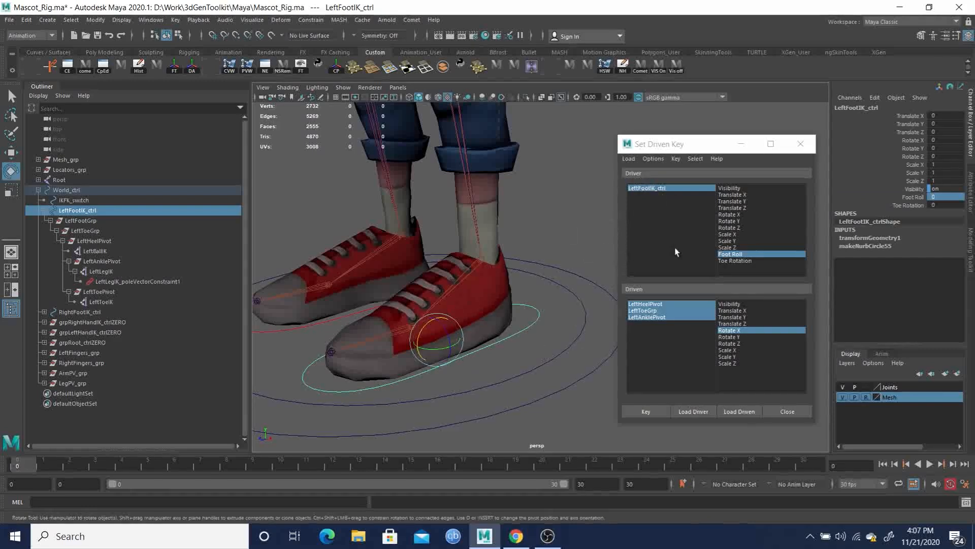
pyautogui.click(552, 232)
pyautogui.click(535, 325)
pyautogui.click(740, 262)
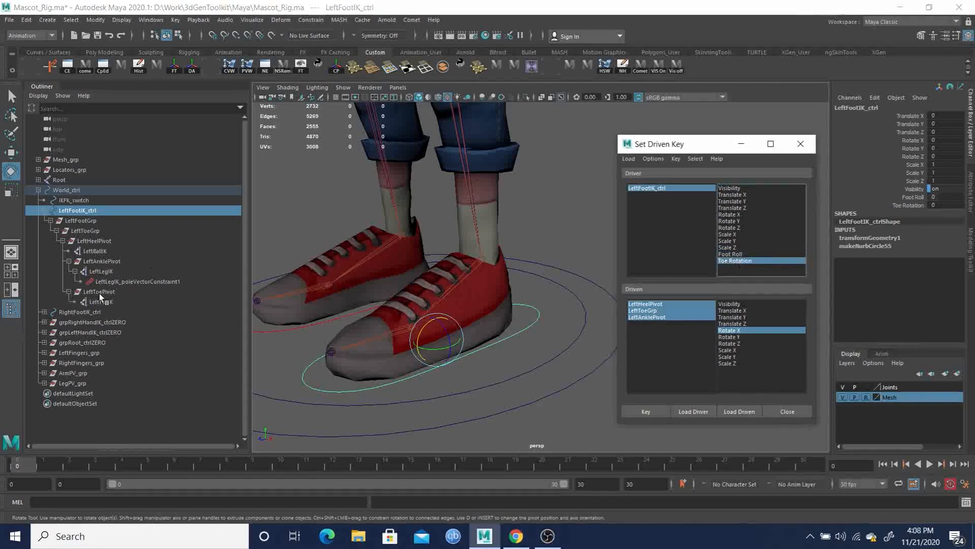
# Try rotating LeftToeGrp around its Y axis to test the toe pivot, and undo the rotation.
pyautogui.click(85, 231)
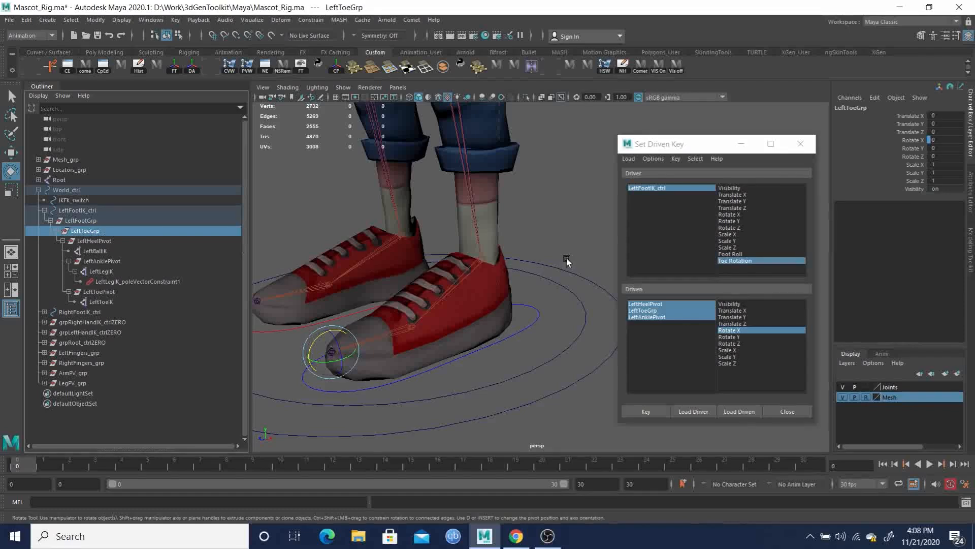
pyautogui.moveTo(325, 363)
pyautogui.mouseDown()
pyautogui.moveTo(305, 366)
pyautogui.moveTo(330, 359)
pyautogui.mouseUp()
pyautogui.hotkey('ctrl', 'z')
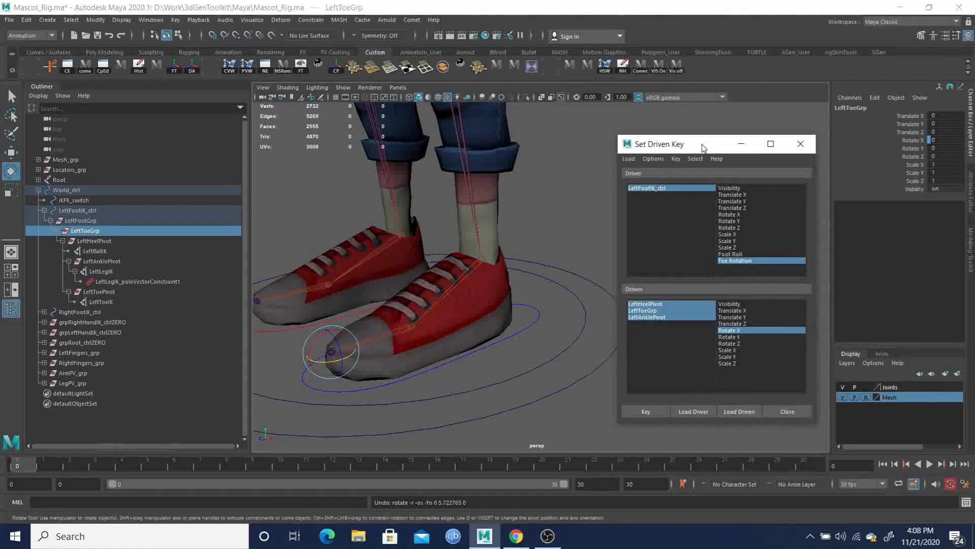
# Move the Set Driven Key window clear of the feet and select LeftFootIK_ctrl in the viewport.
pyautogui.moveTo(701, 145); pyautogui.dragTo(709, 148)
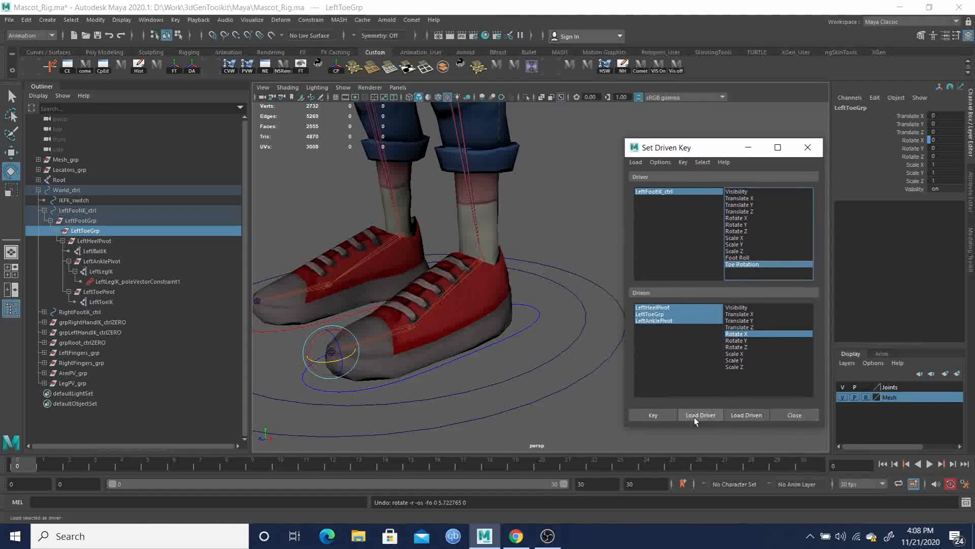
pyautogui.moveTo(703, 150); pyautogui.dragTo(706, 176)
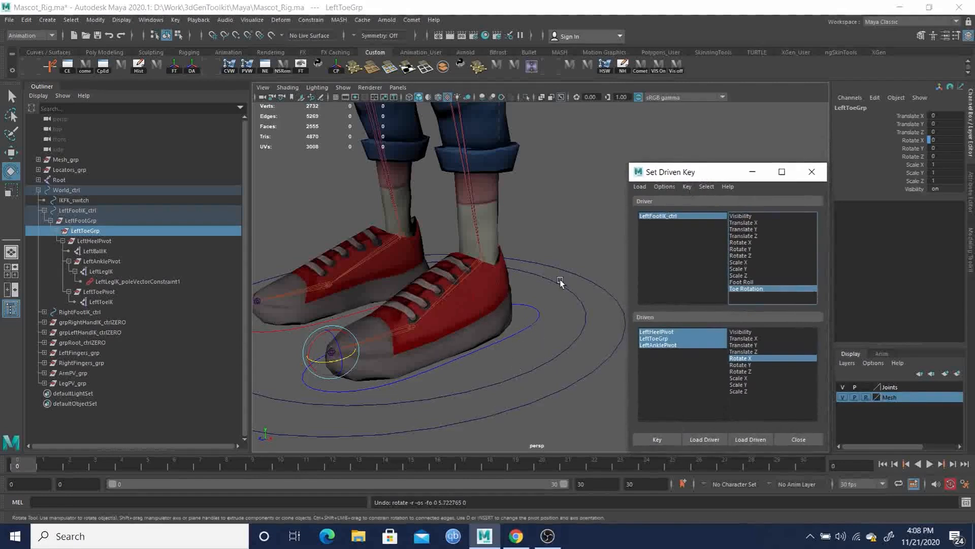
pyautogui.click(583, 229)
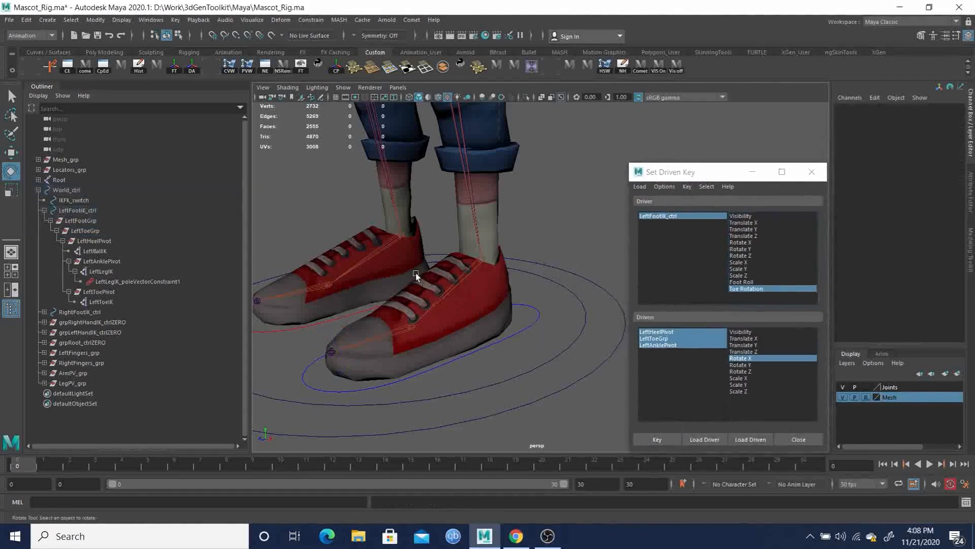
pyautogui.click(525, 326)
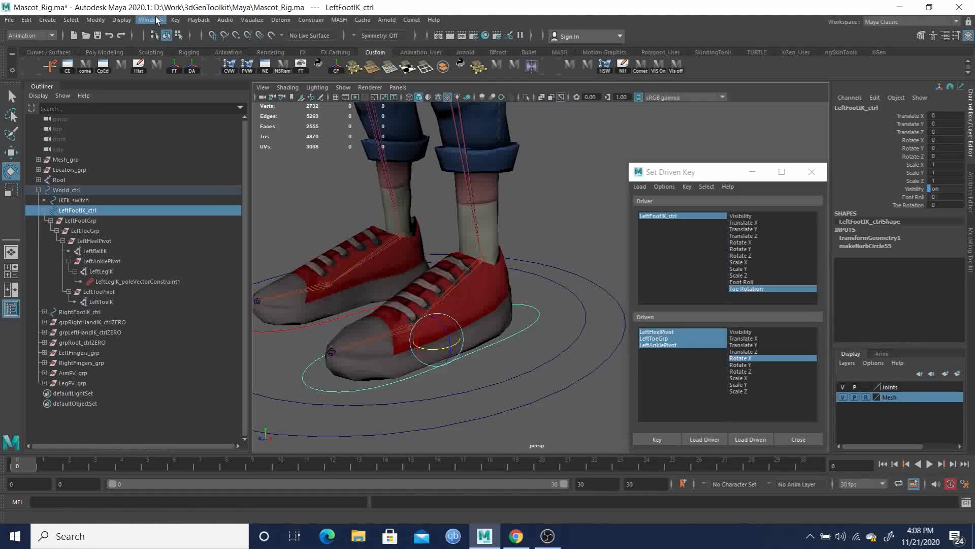
pyautogui.click(151, 20)
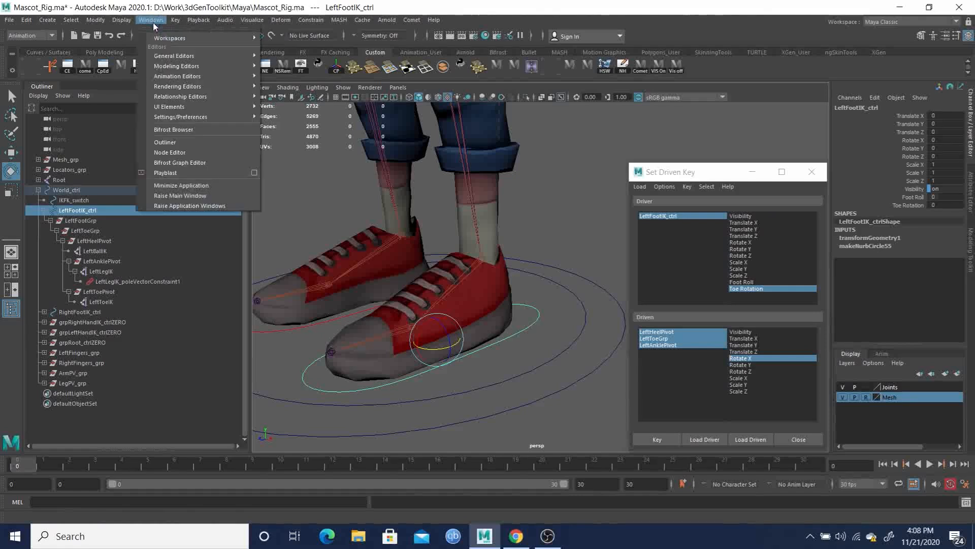
pyautogui.moveTo(167, 57)
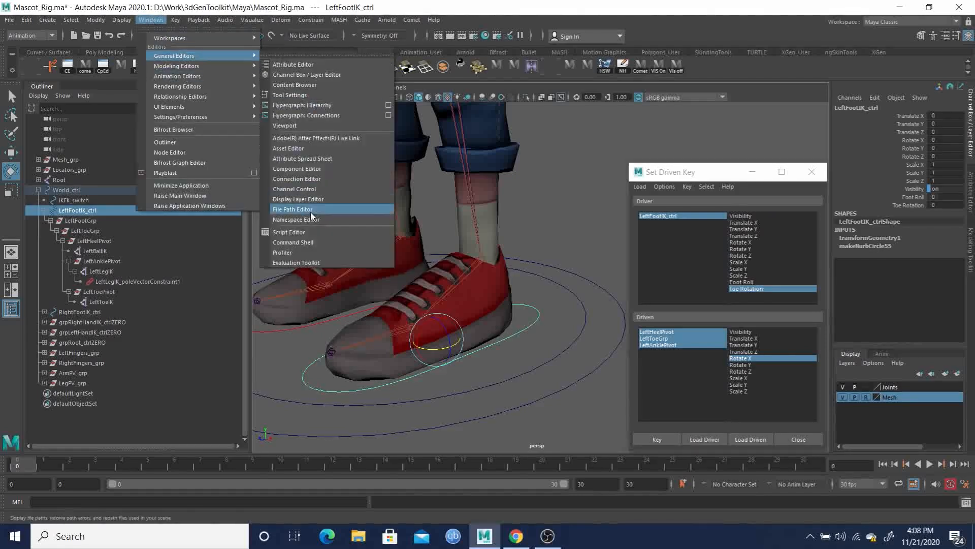
pyautogui.click(303, 191)
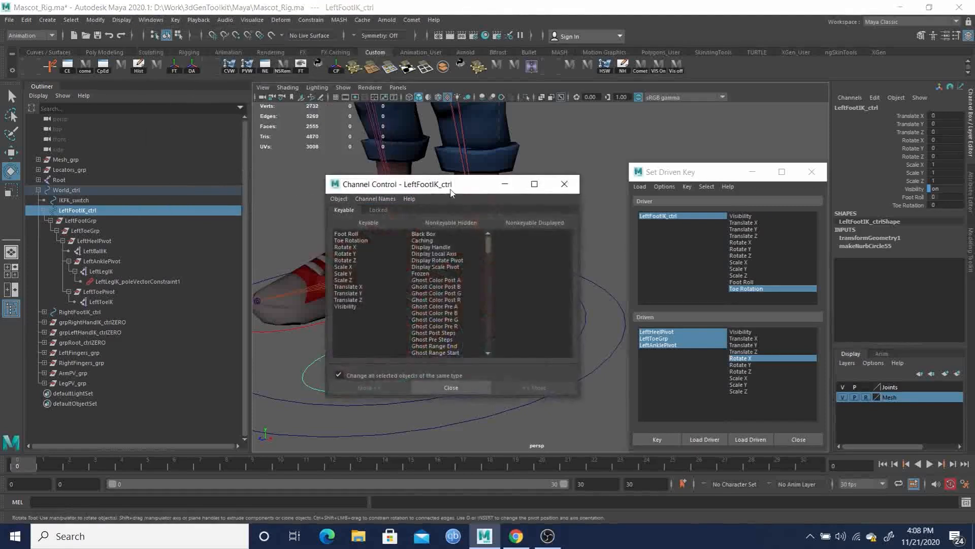
pyautogui.click(564, 184)
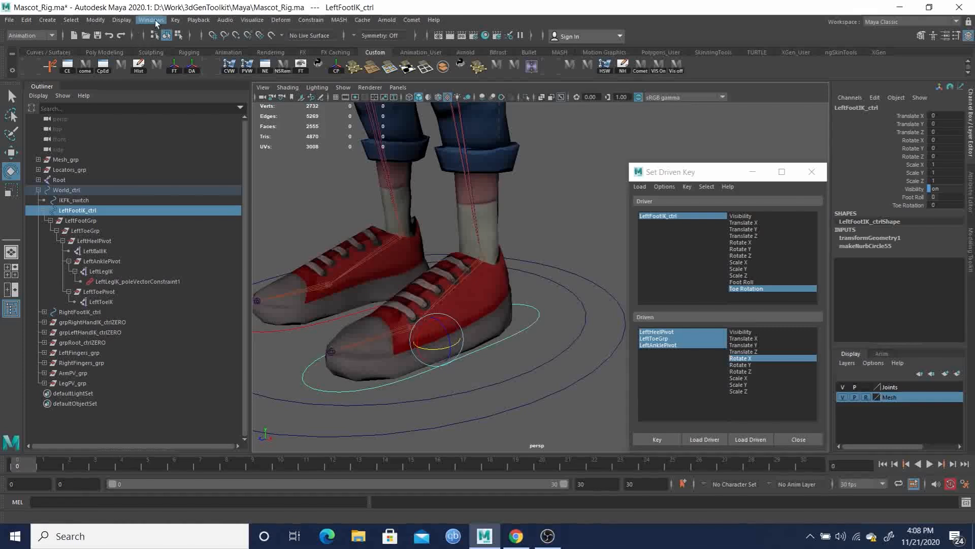
# Open the Connection Editor for LeftFootIK_ctrl beside the feet and choose ToeRotation as the output attribute.
pyautogui.click(146, 21)
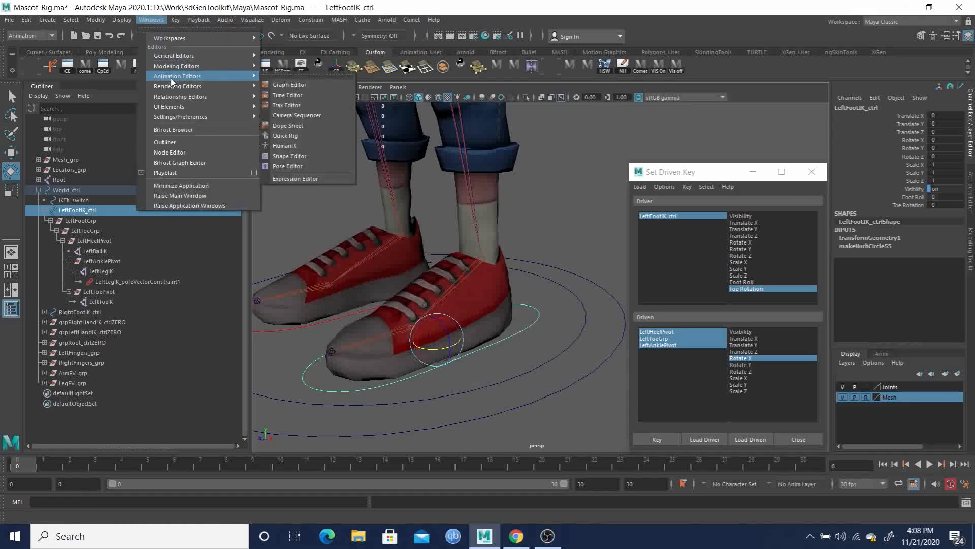
pyautogui.moveTo(194, 86)
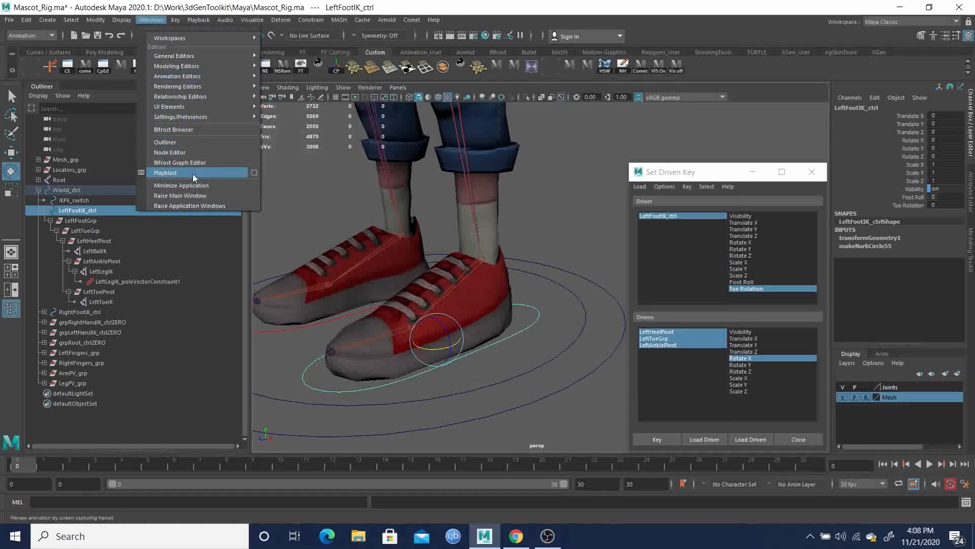
pyautogui.moveTo(188, 56)
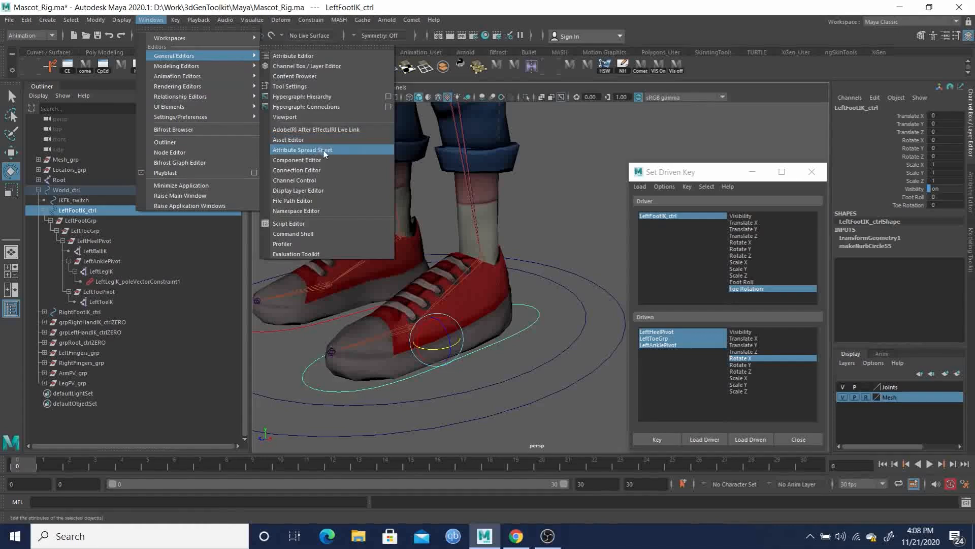
pyautogui.click(318, 169)
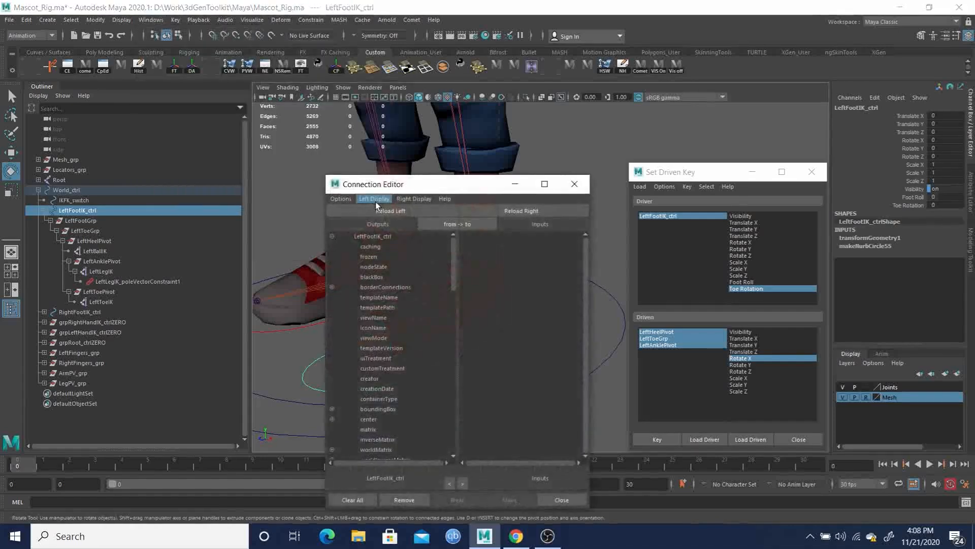
pyautogui.moveTo(429, 187); pyautogui.dragTo(633, 125)
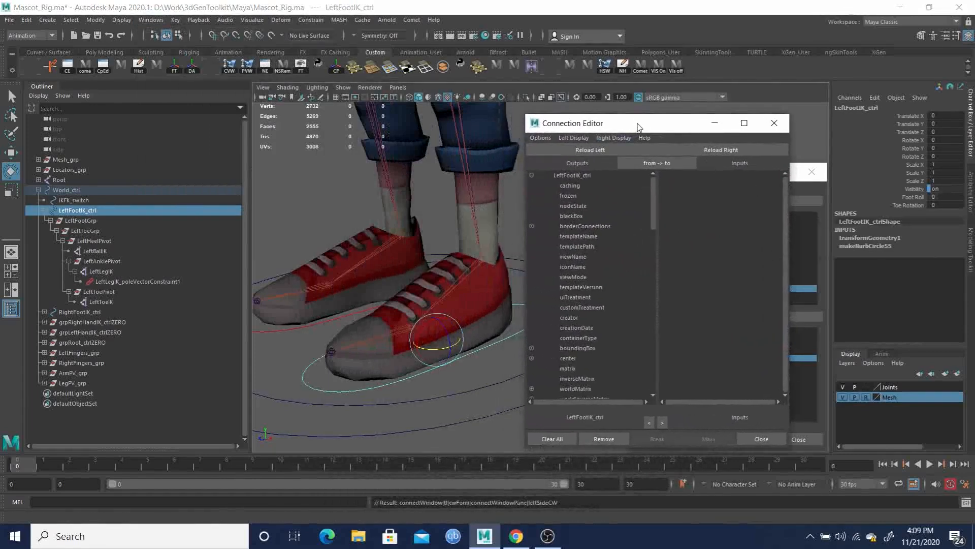
pyautogui.moveTo(637, 126); pyautogui.dragTo(647, 125)
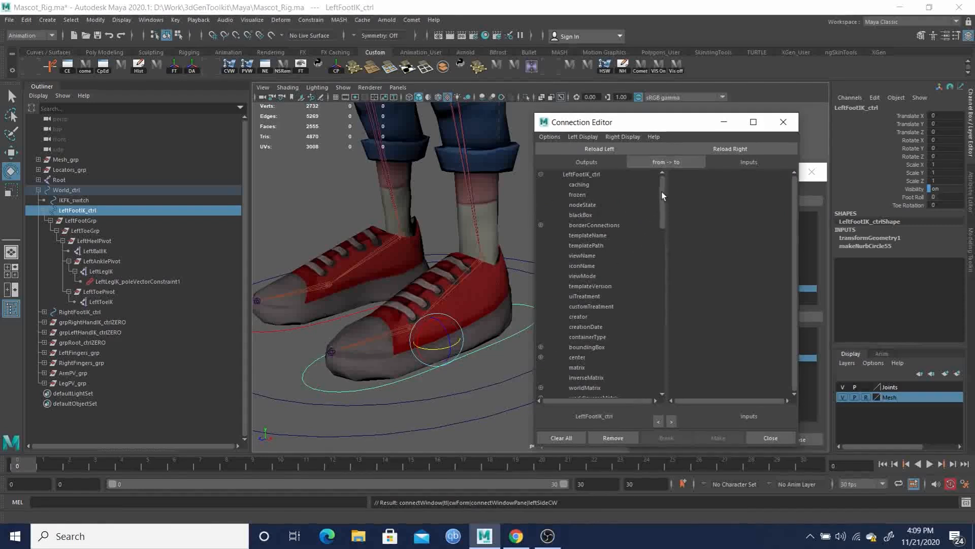
pyautogui.moveTo(663, 184); pyautogui.dragTo(678, 389)
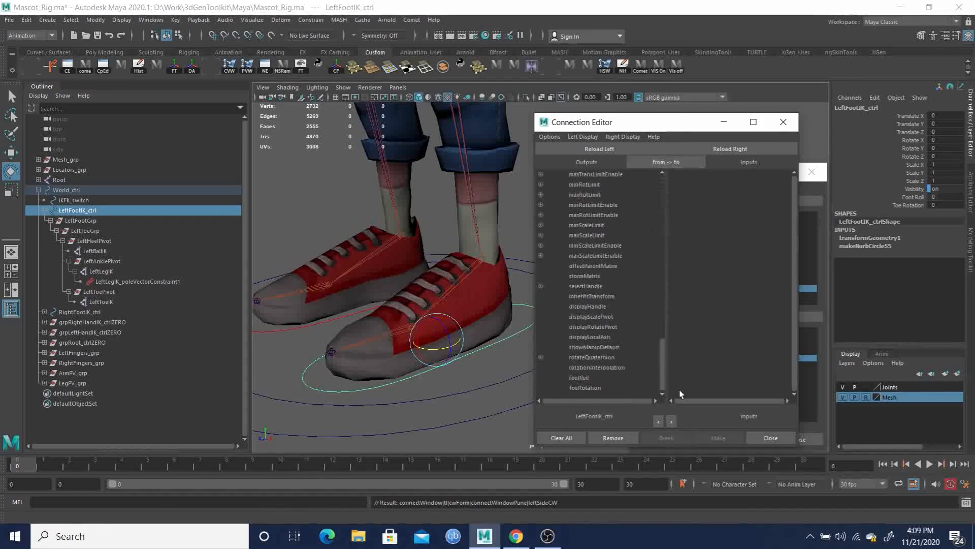
pyautogui.click(584, 388)
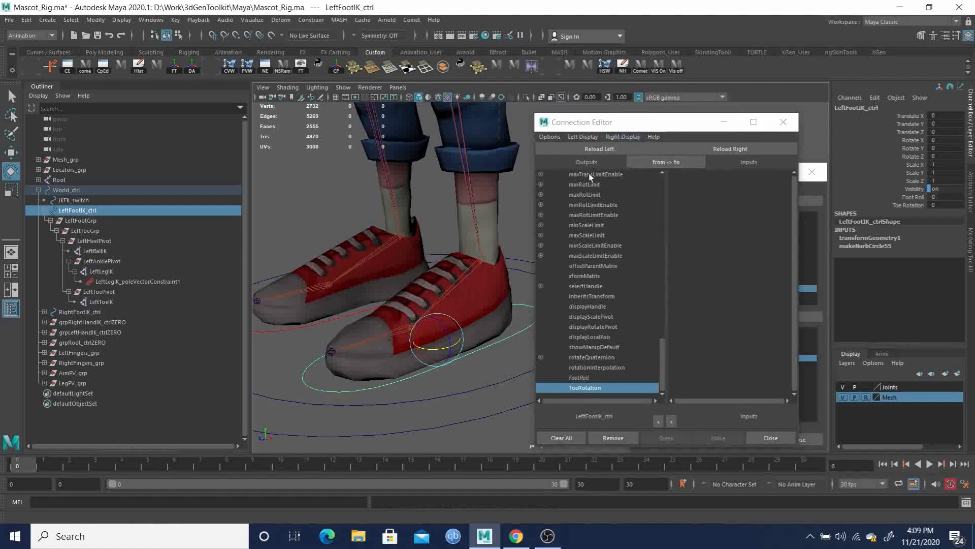
pyautogui.moveTo(661, 356); pyautogui.dragTo(659, 200)
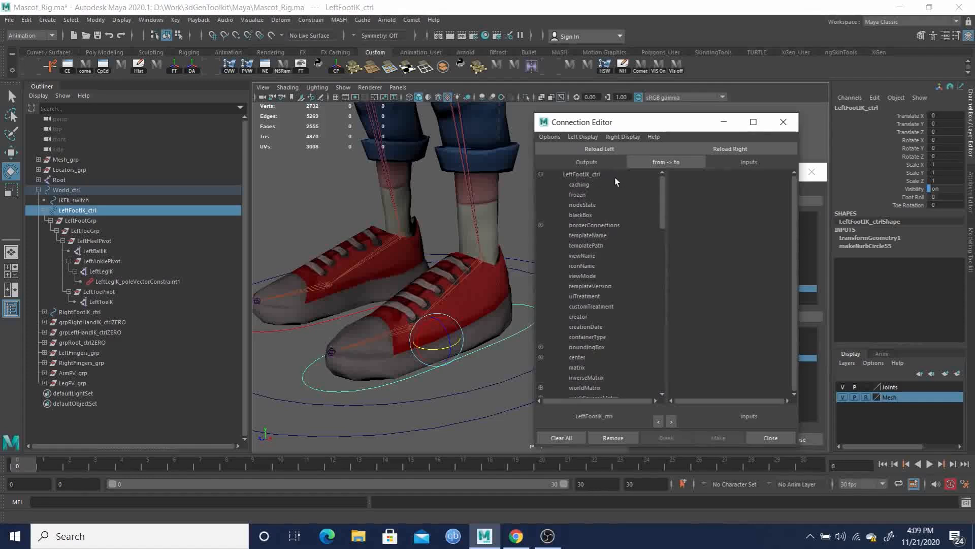
pyautogui.moveTo(661, 191); pyautogui.dragTo(693, 404)
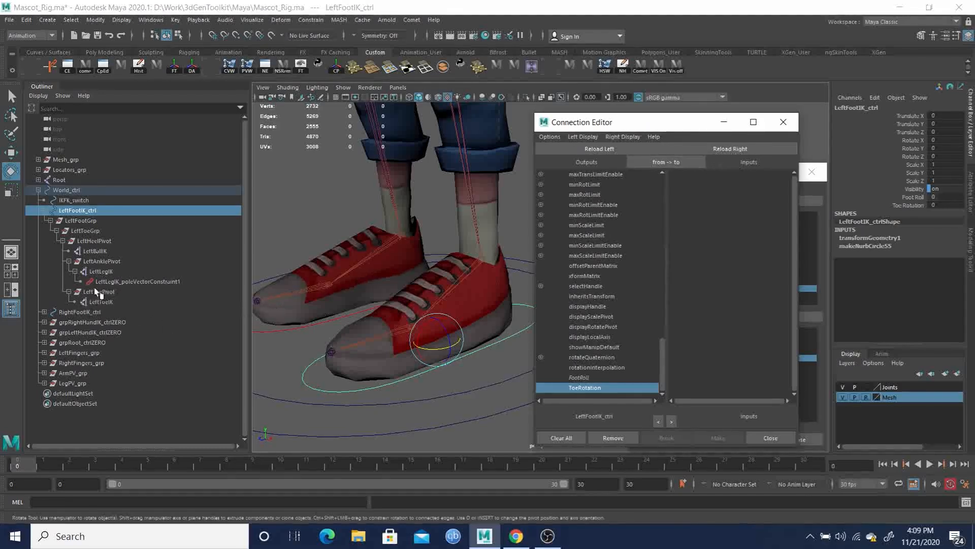
# Load LeftToeGrp as the input object, connect ToeRotation to its rotateY, and close the Connection Editor.
pyautogui.click(81, 230)
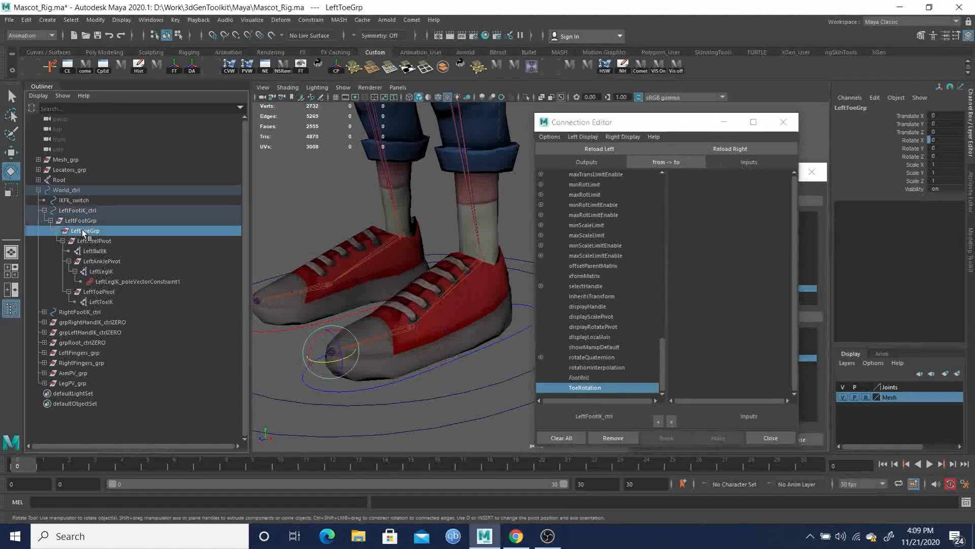
pyautogui.click(724, 149)
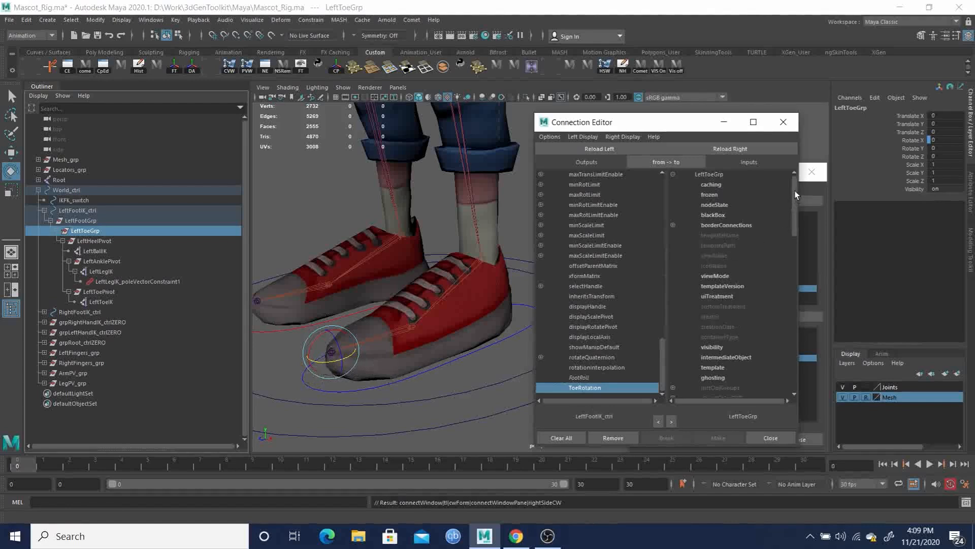
pyautogui.moveTo(796, 195); pyautogui.dragTo(809, 286)
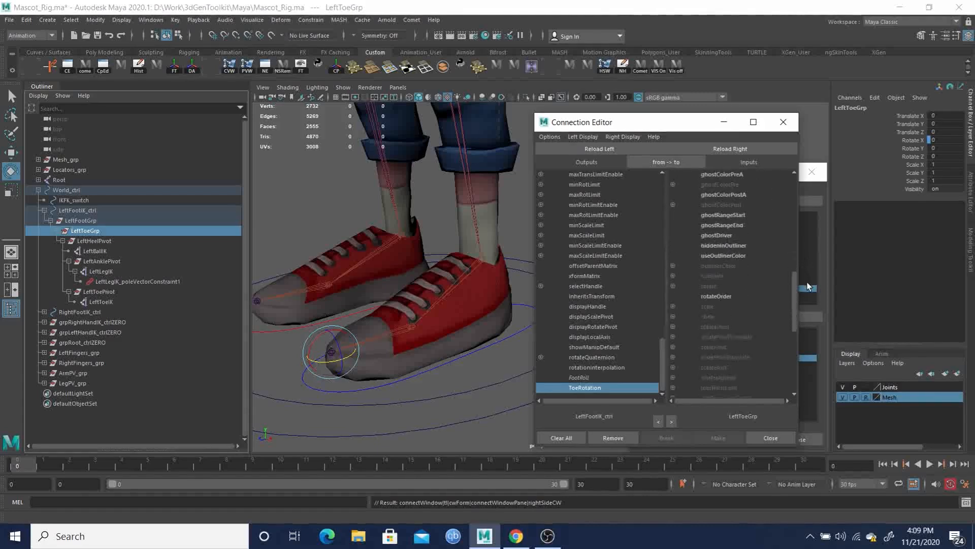
pyautogui.click(674, 287)
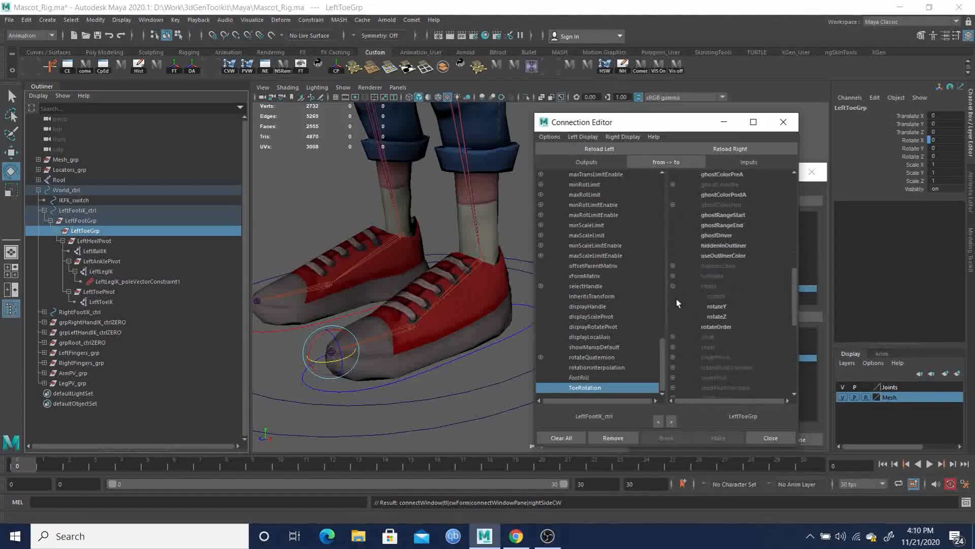
pyautogui.click(718, 307)
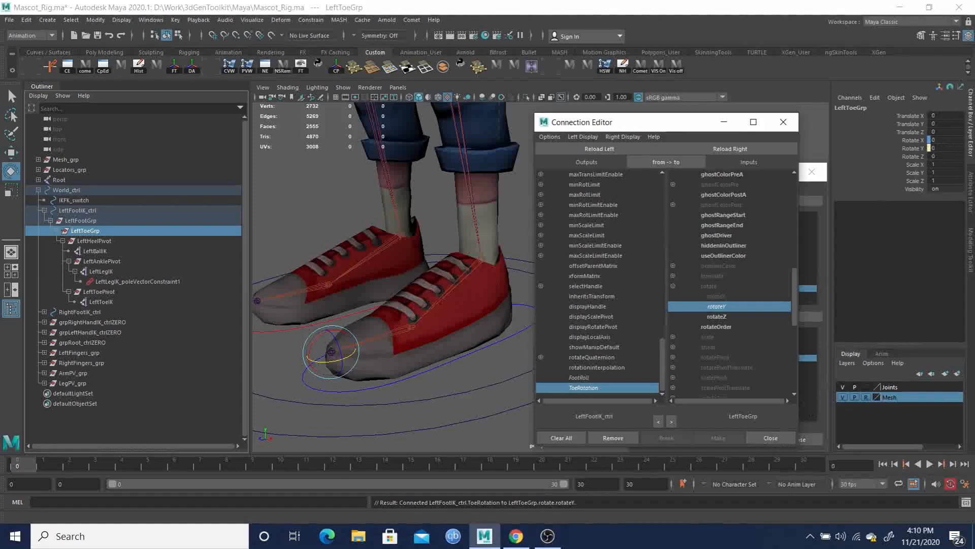
pyautogui.click(770, 437)
# Scrub the Toe Rotation of LeftFootIK_ctrl to test the foot's pivoting around the toe, and undo the change.
pyautogui.moveTo(527, 311); pyautogui.dragTo(530, 342)
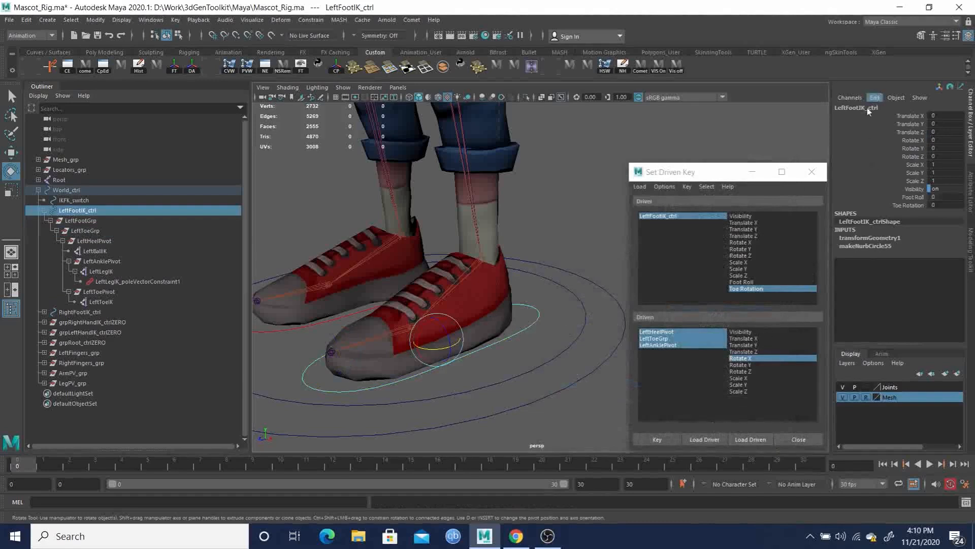
pyautogui.click(907, 205)
pyautogui.moveTo(489, 245); pyautogui.dragTo(420, 165, button='middle')
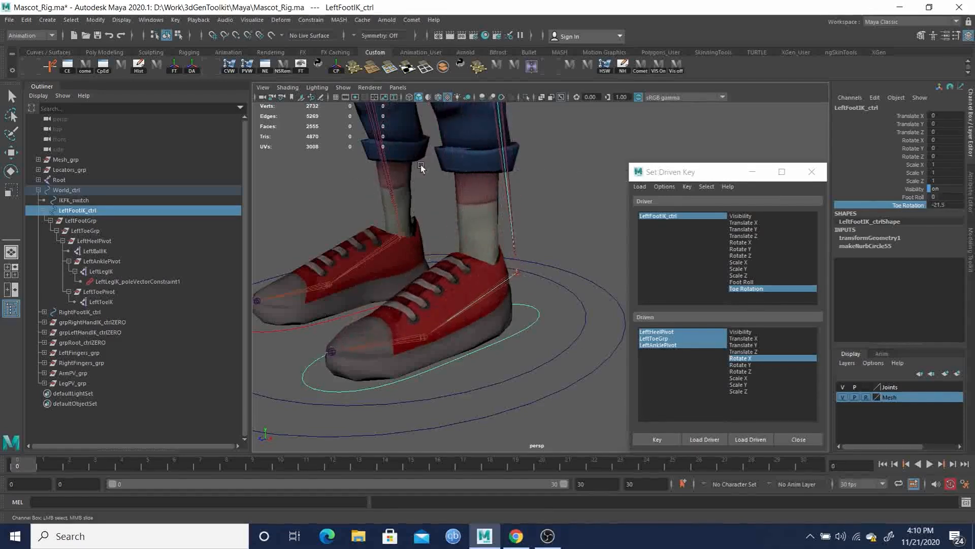
pyautogui.hotkey('ctrl', 'z')
pyautogui.keyDown('alt'); pyautogui.moveTo(415, 251); pyautogui.dragTo(470, 222); pyautogui.keyUp('alt')
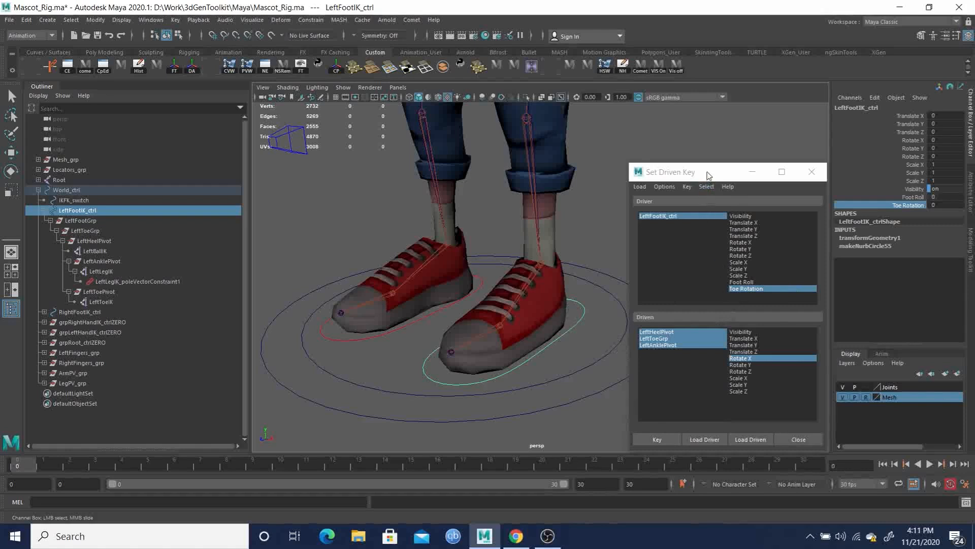
# Minimize the Set Driven Key window and select both LeftFootIK_ctrl and RightFootIK_ctrl in the viewport.
pyautogui.moveTo(710, 175); pyautogui.dragTo(709, 172)
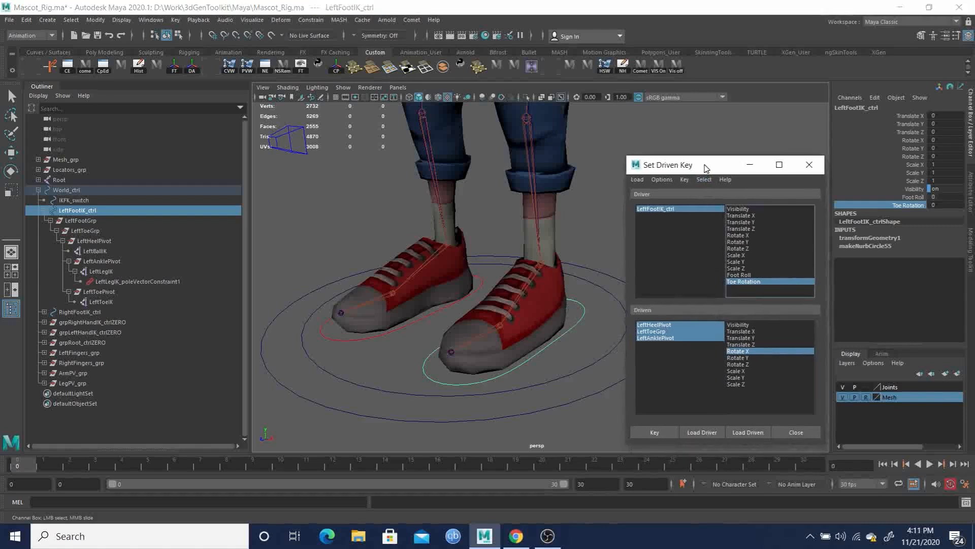
pyautogui.click(752, 170)
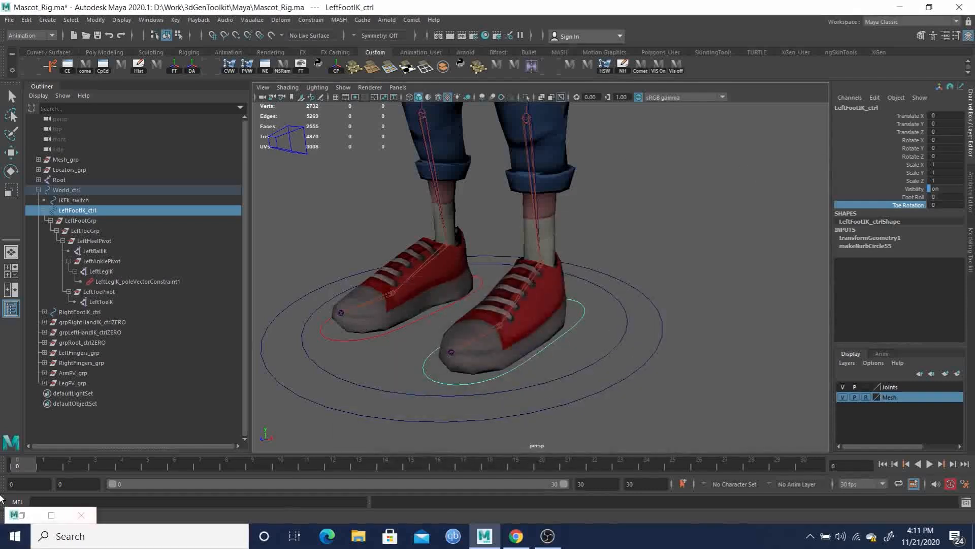
pyautogui.moveTo(579, 307); pyautogui.dragTo(593, 335)
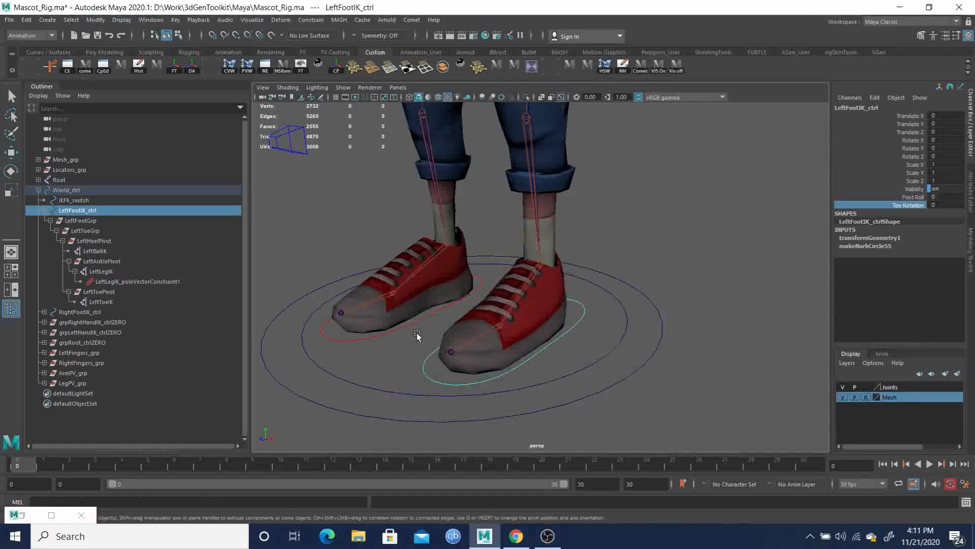
pyautogui.moveTo(416, 336); pyautogui.dragTo(418, 336)
pyautogui.press('e')
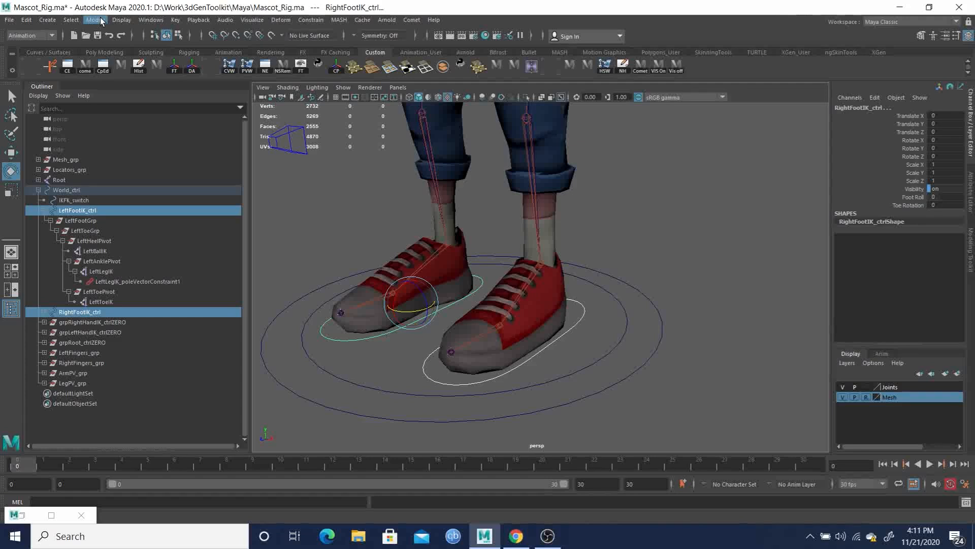
# Add a keyable float attribute named ToeTap to both selected foot controls and close the Add Attribute window.
pyautogui.click(97, 20)
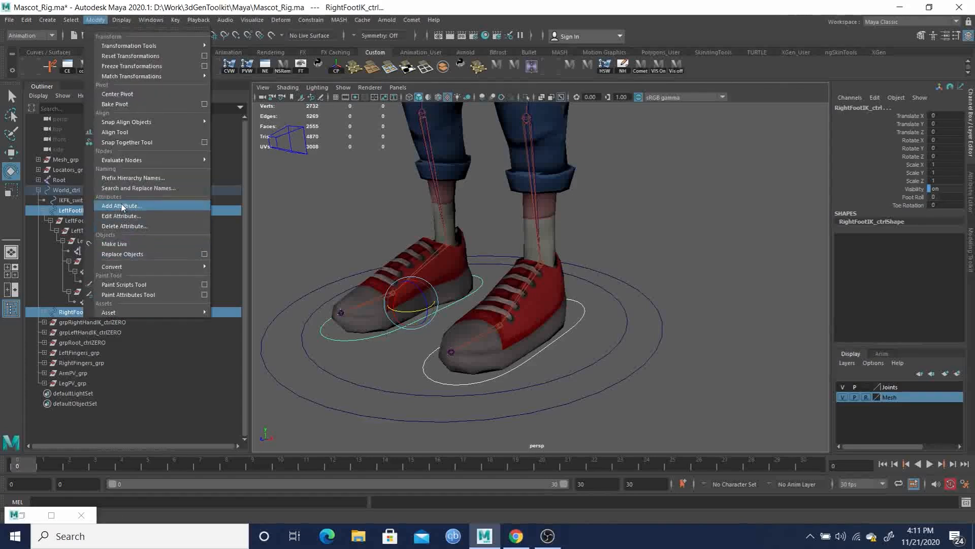
pyautogui.click(198, 207)
pyautogui.click(427, 222)
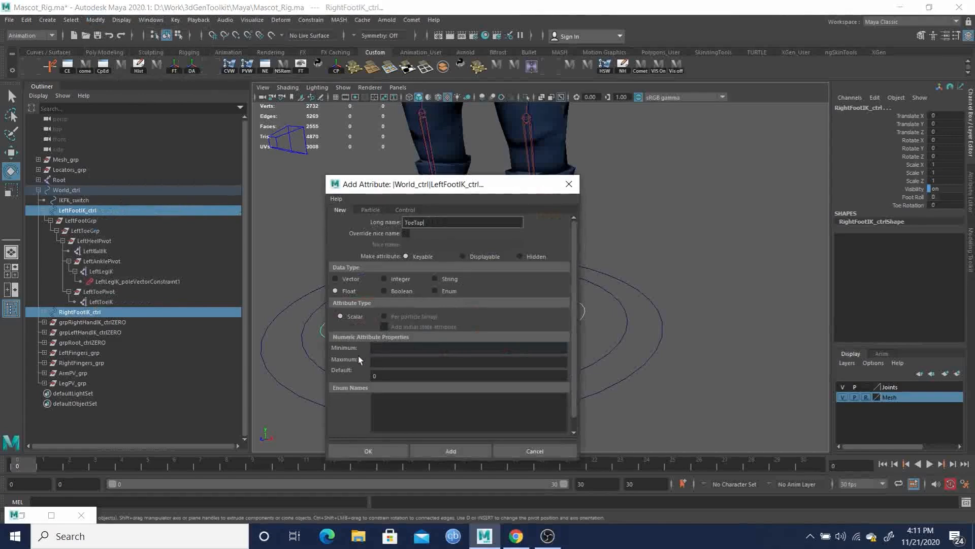
pyautogui.click(454, 449)
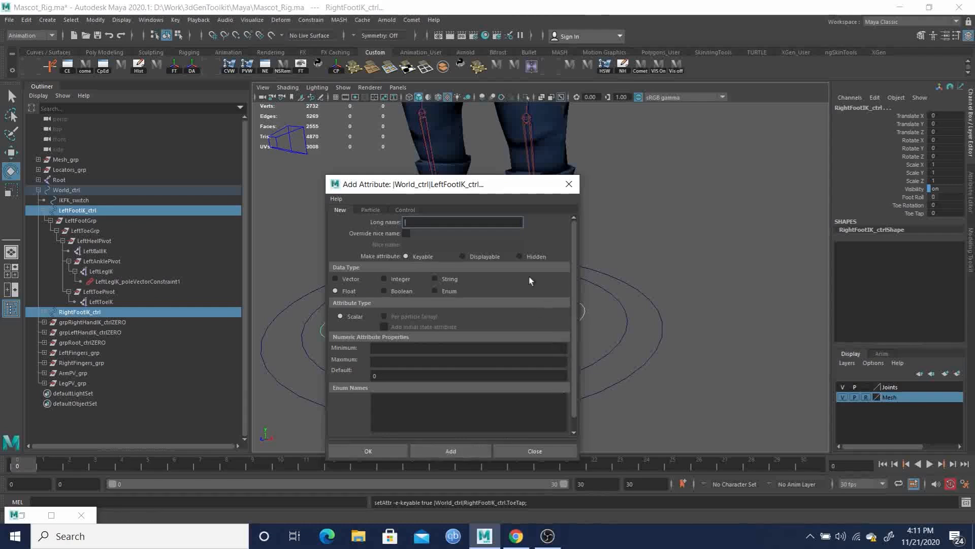
pyautogui.click(569, 184)
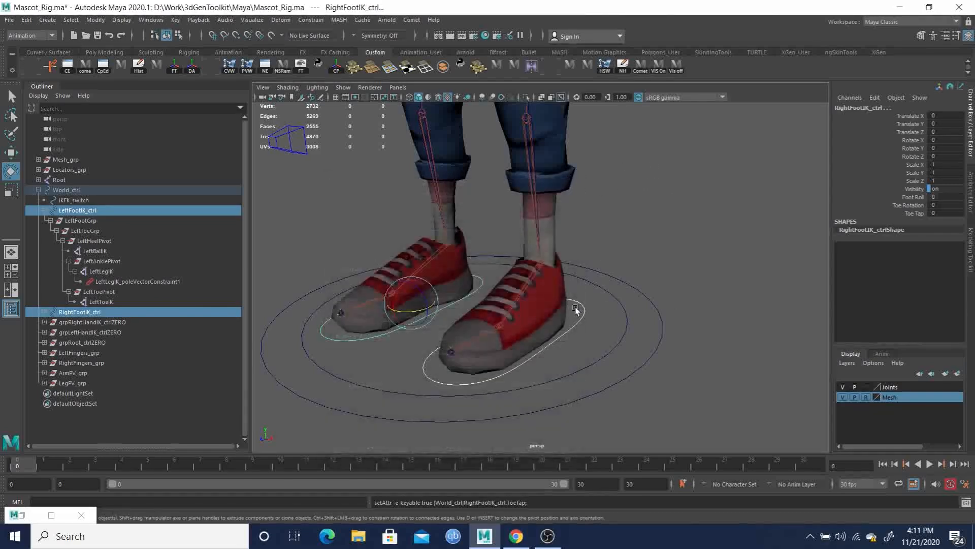
# Open the Connection Editor for LeftFootIK_ctrl alone, place it beside the feet, and choose ToeTap as the output attribute.
pyautogui.click(592, 337)
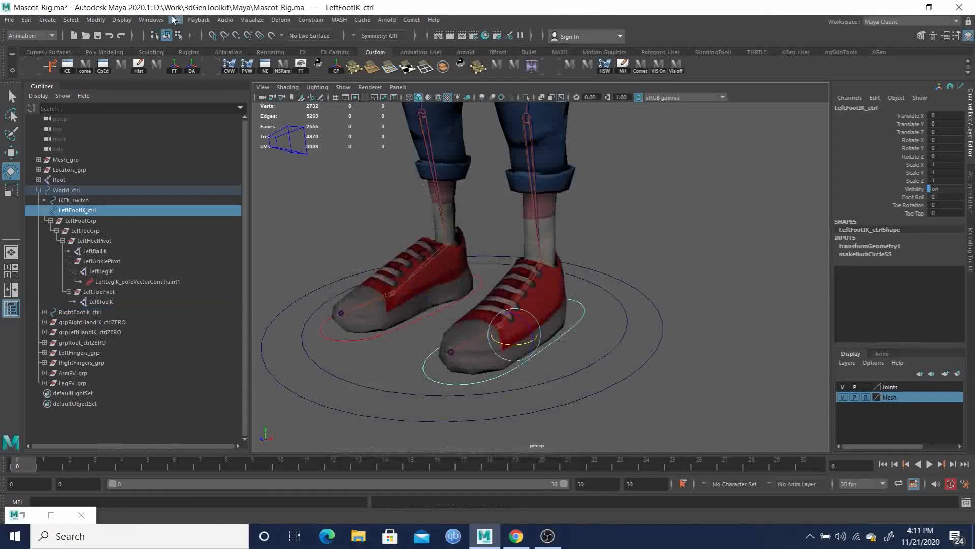
pyautogui.click(152, 20)
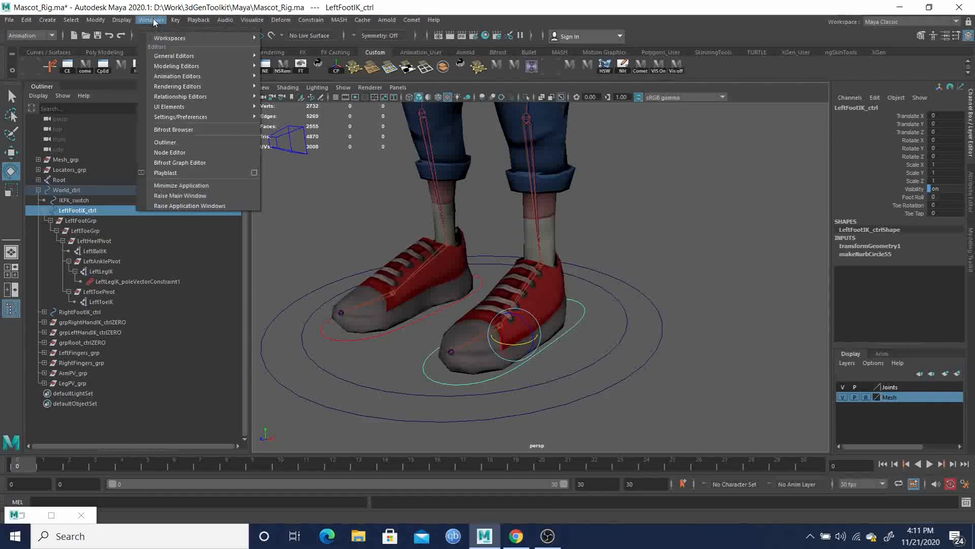
pyautogui.moveTo(178, 69)
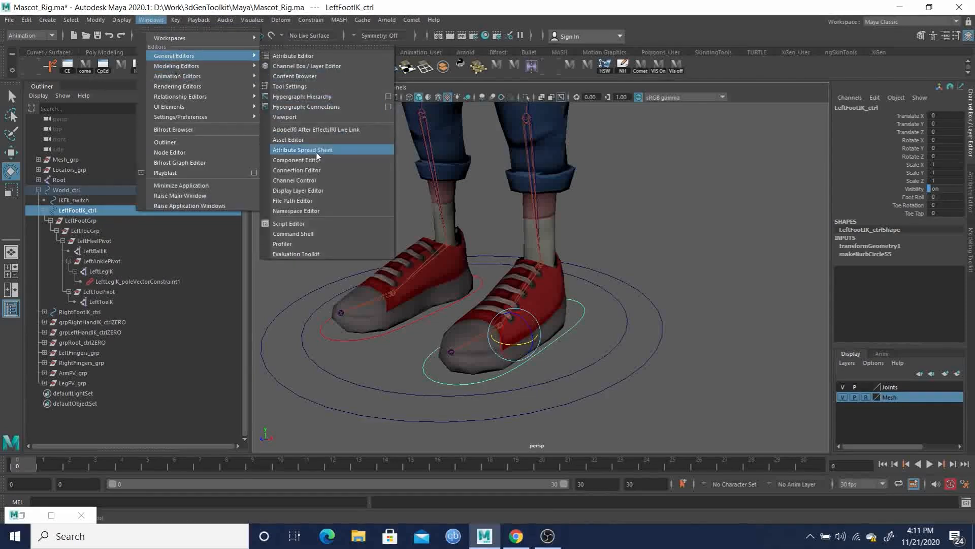
pyautogui.click(312, 171)
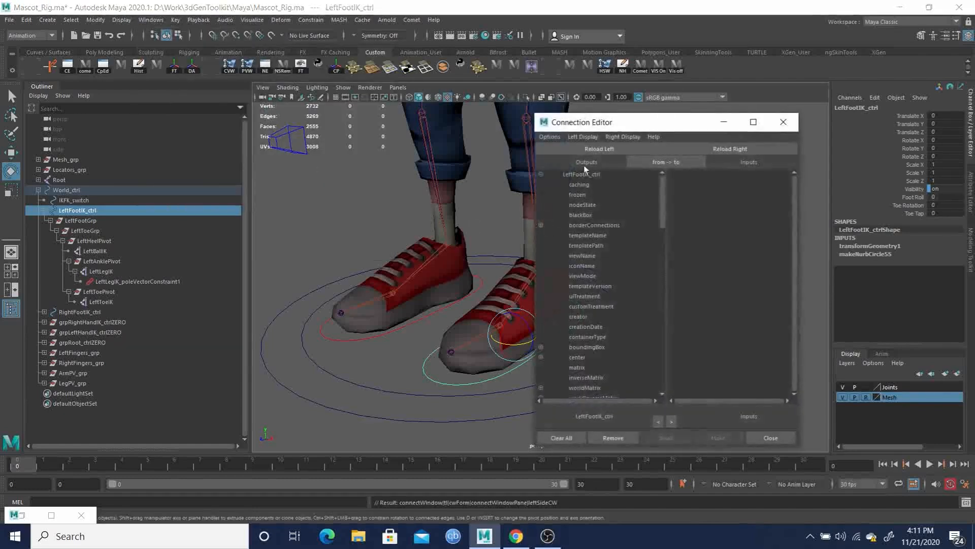
pyautogui.moveTo(659, 128); pyautogui.dragTo(685, 126)
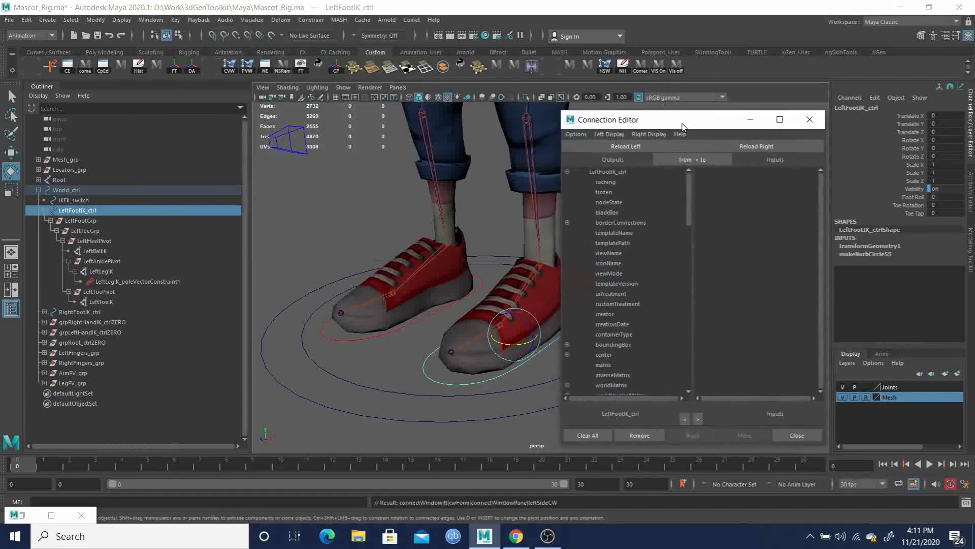
pyautogui.keyDown('alt'); pyautogui.moveTo(397, 325); pyautogui.dragTo(406, 294); pyautogui.keyUp('alt')
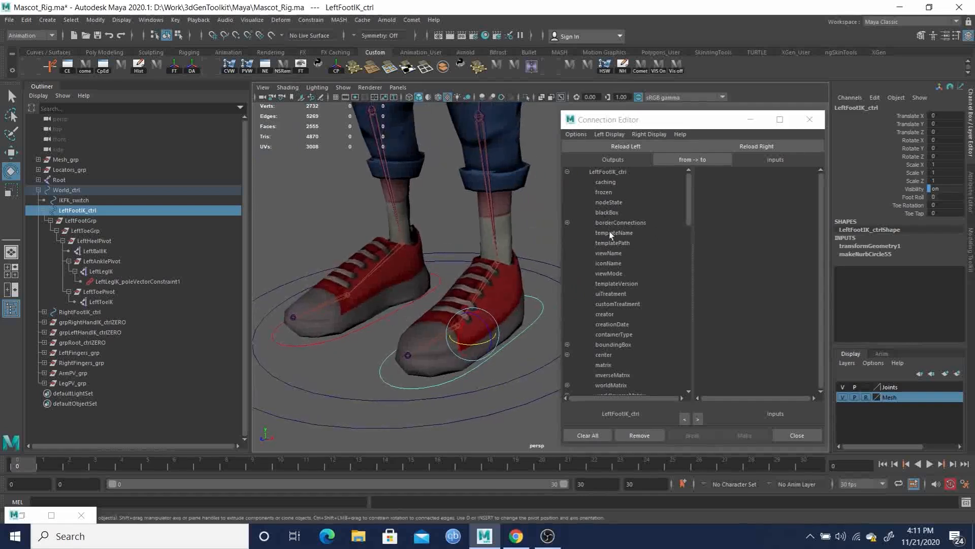
pyautogui.moveTo(690, 193); pyautogui.dragTo(716, 376)
pyautogui.click(608, 386)
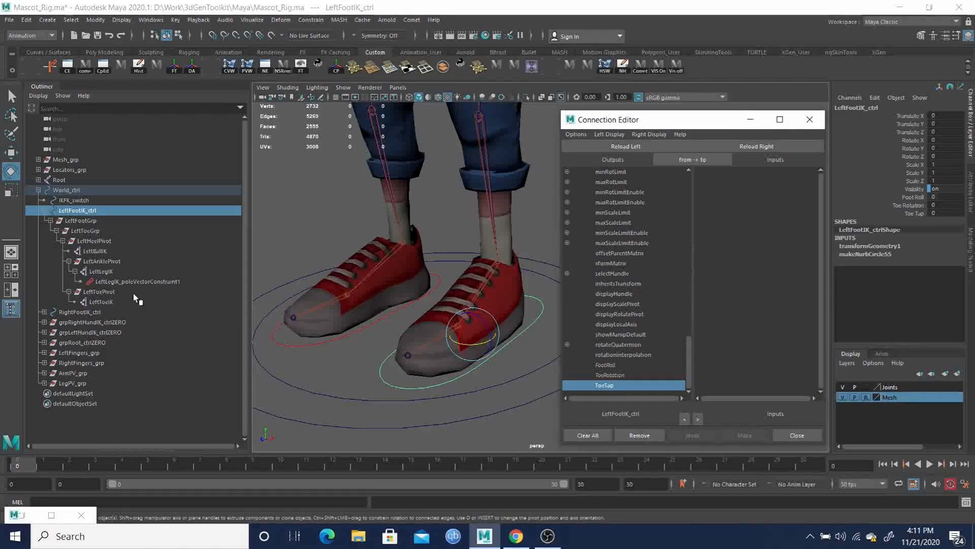
# Select LeftToePivot, test its rotation around X in the viewport, and undo the rotation.
pyautogui.click(100, 292)
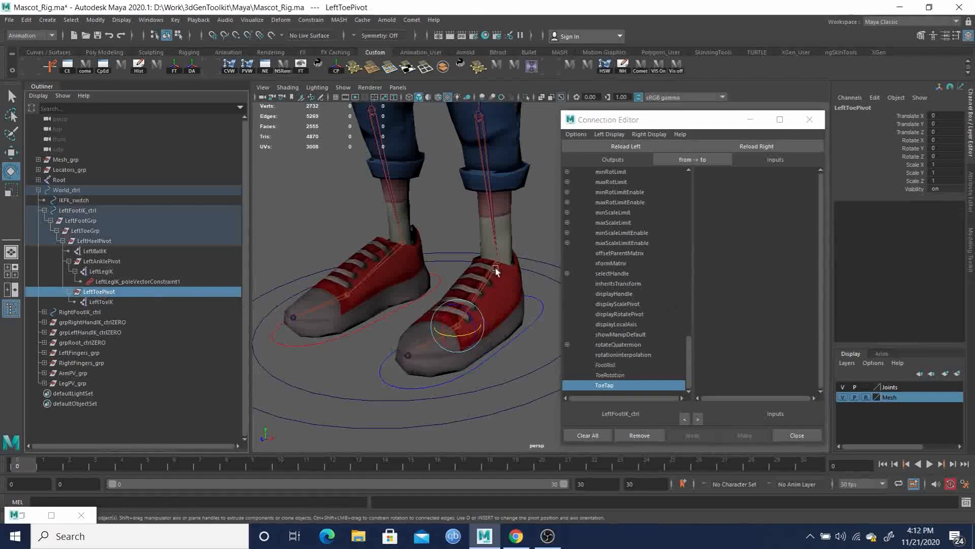
pyautogui.moveTo(447, 314)
pyautogui.mouseDown()
pyautogui.moveTo(448, 326)
pyautogui.moveTo(456, 303)
pyautogui.mouseUp()
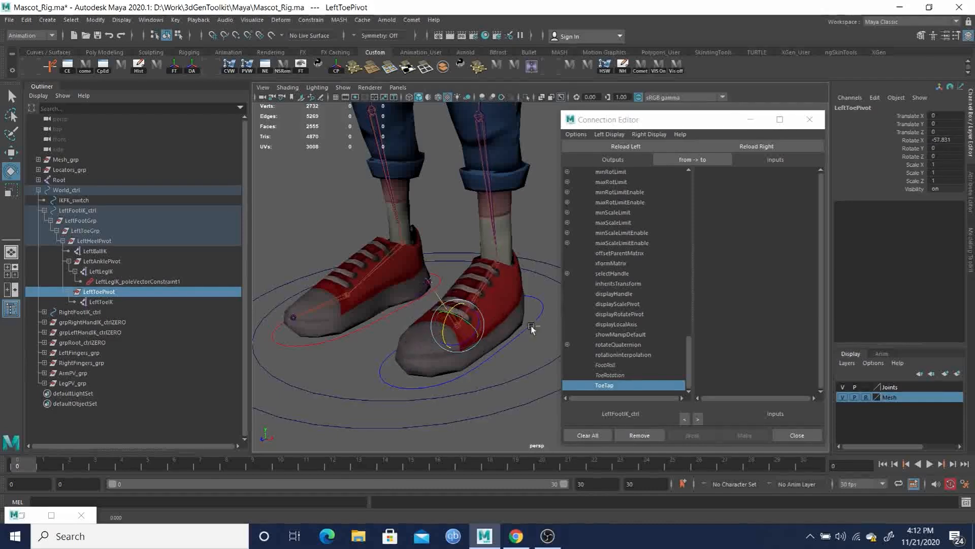
pyautogui.hotkey('ctrl', 'z')
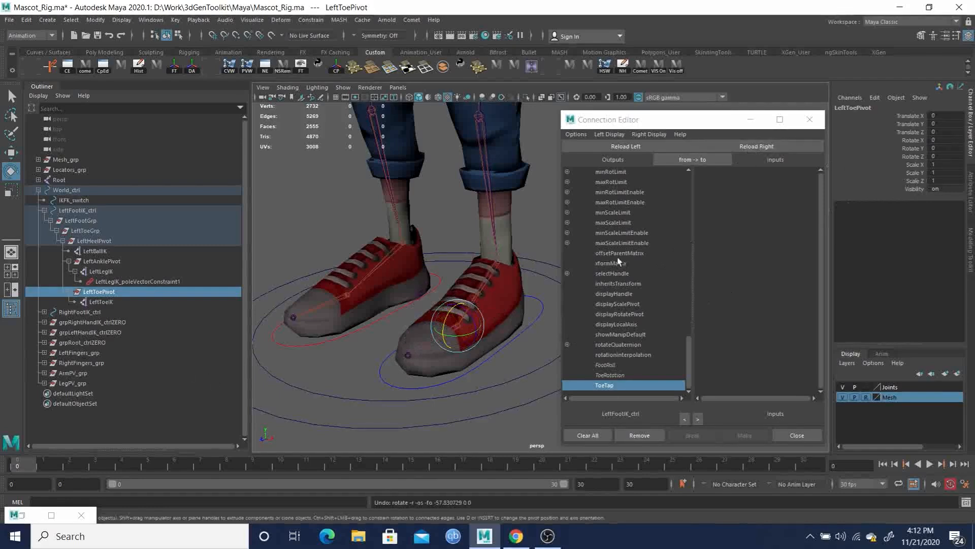
# Load LeftToePivot as the input object, connect ToeTap to its rotateX, and close the Connection Editor.
pyautogui.click(754, 145)
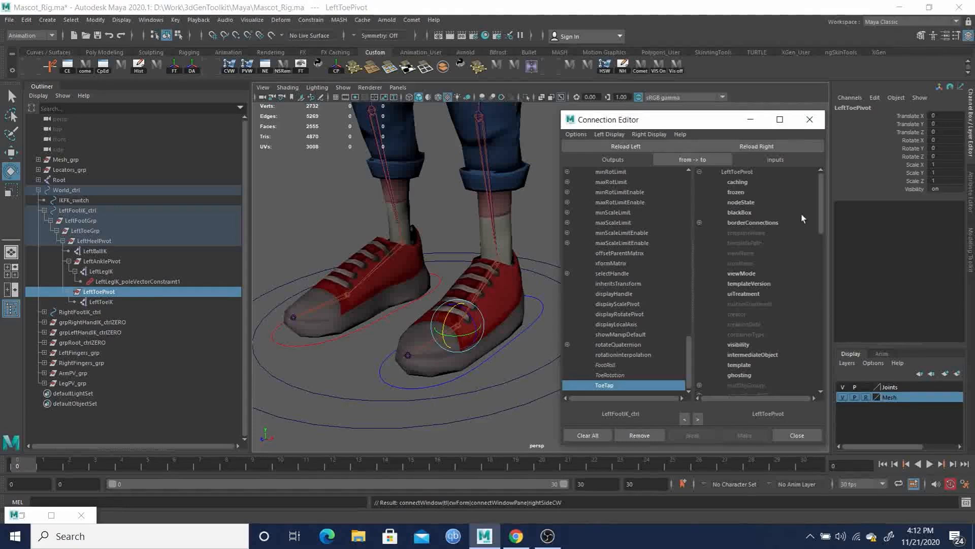
pyautogui.moveTo(824, 191); pyautogui.dragTo(831, 281)
pyautogui.click(700, 294)
pyautogui.click(743, 303)
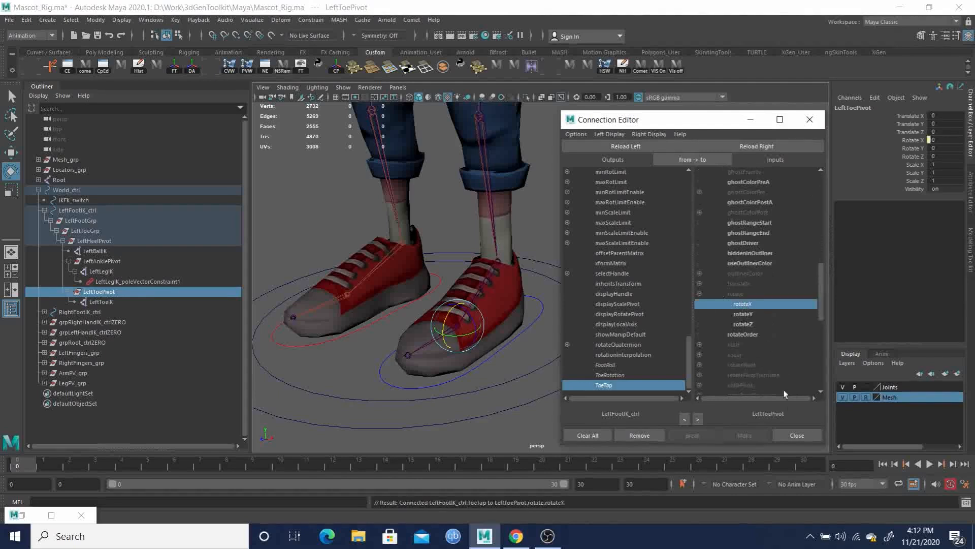
pyautogui.click(797, 435)
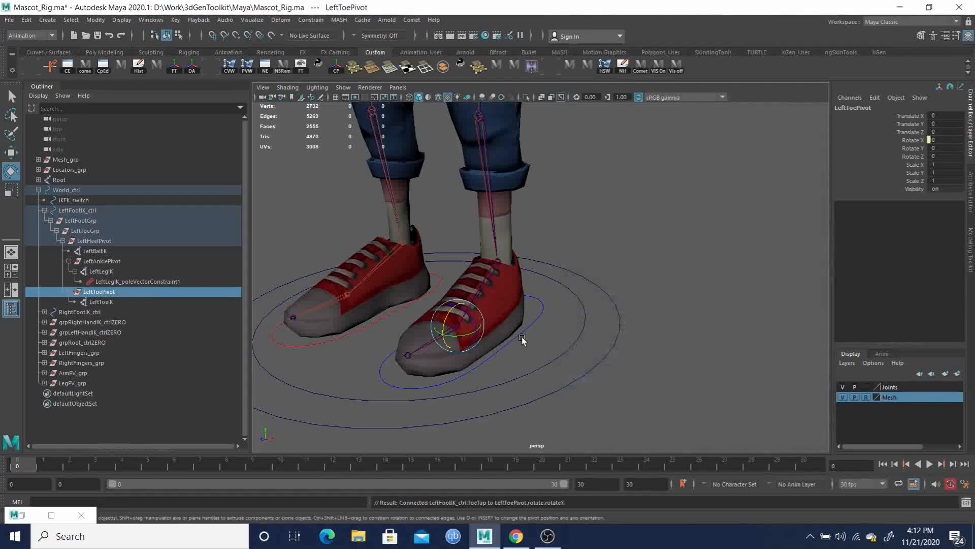
# Scrub the Toe Tap of LeftFootIK_ctrl to test the toe's movement, and undo the change.
pyautogui.click(541, 311)
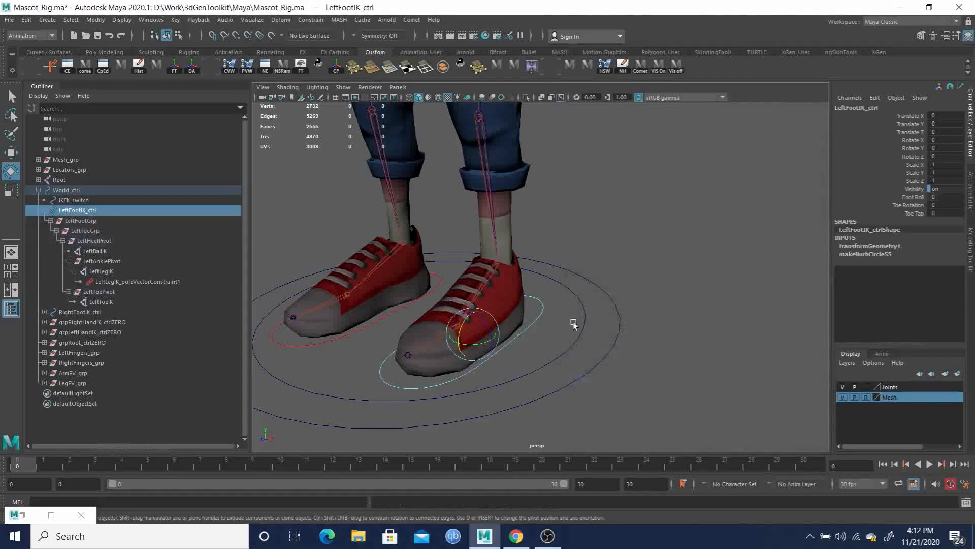
pyautogui.click(916, 213)
pyautogui.moveTo(680, 287); pyautogui.dragTo(573, 255, button='middle')
pyautogui.hotkey('ctrl', 'z')
# Select RightFootIK_ctrl in the viewport and bring back the Set Driven Key window as a floating window beside the feet.
pyautogui.keyDown('alt'); pyautogui.moveTo(599, 283); pyautogui.dragTo(542, 276); pyautogui.keyUp('alt')
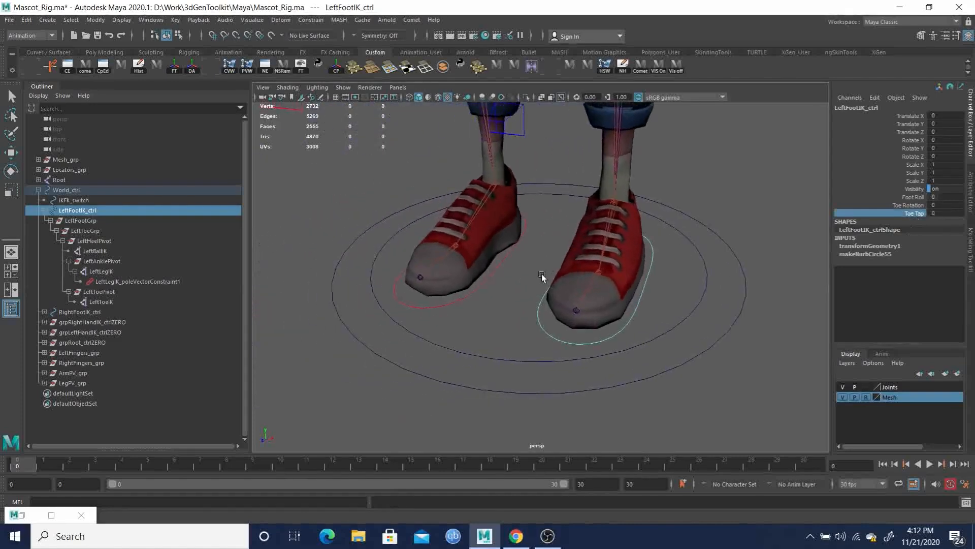
pyautogui.click(495, 270)
pyautogui.press('e')
pyautogui.keyDown('alt'); pyautogui.moveTo(496, 293); pyautogui.dragTo(501, 233); pyautogui.keyUp('alt')
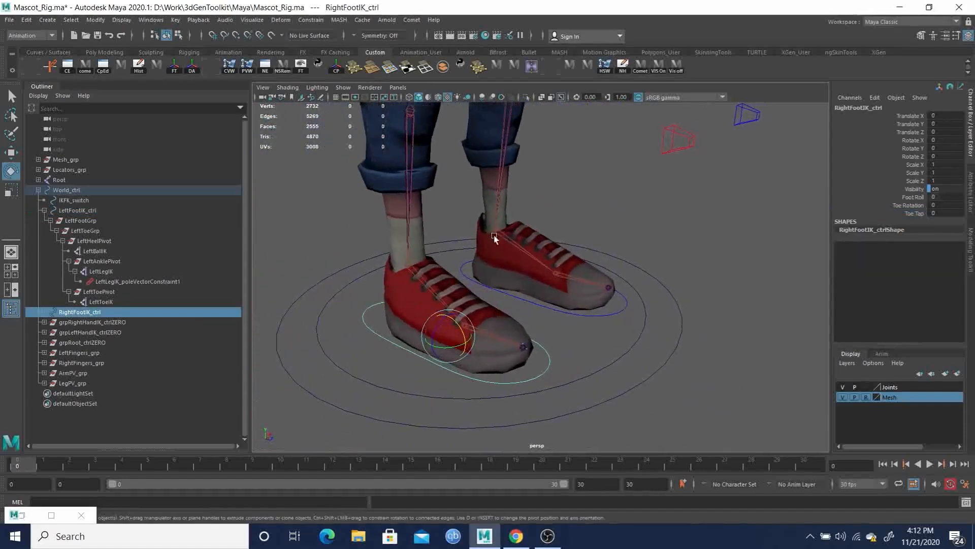
pyautogui.click(50, 516)
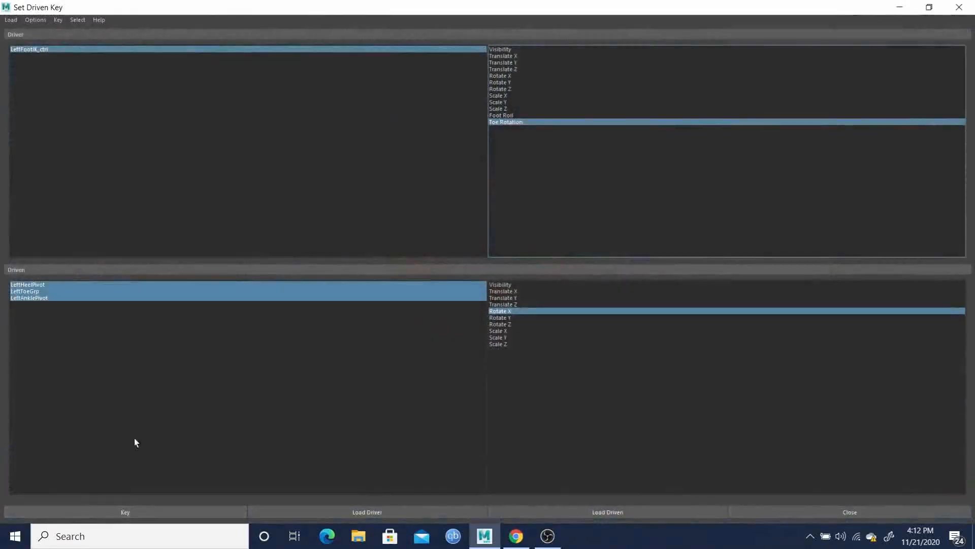
pyautogui.doubleClick(528, 4)
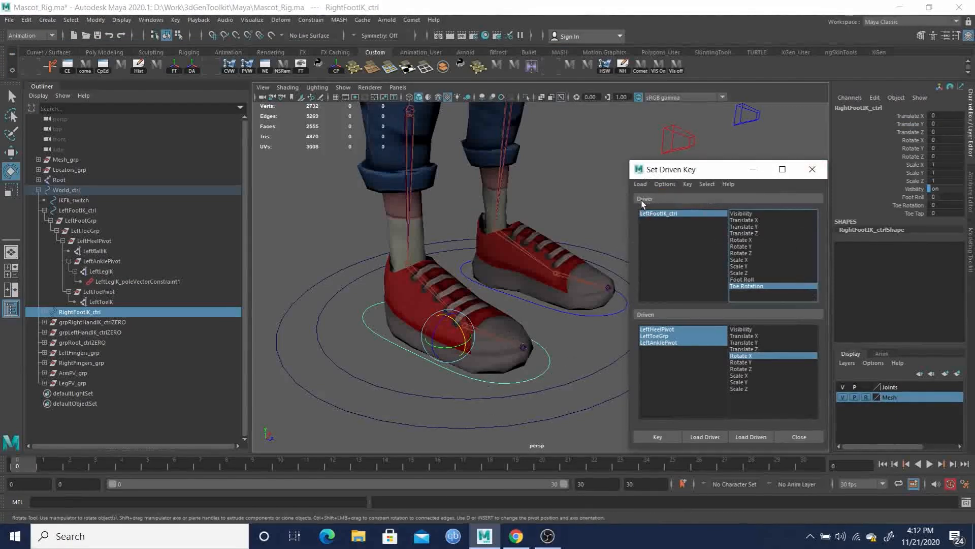
# Load RightFootIK_ctrl as the driver in Set Driven Key and choose Foot Roll as its driving attribute.
pyautogui.click(367, 322)
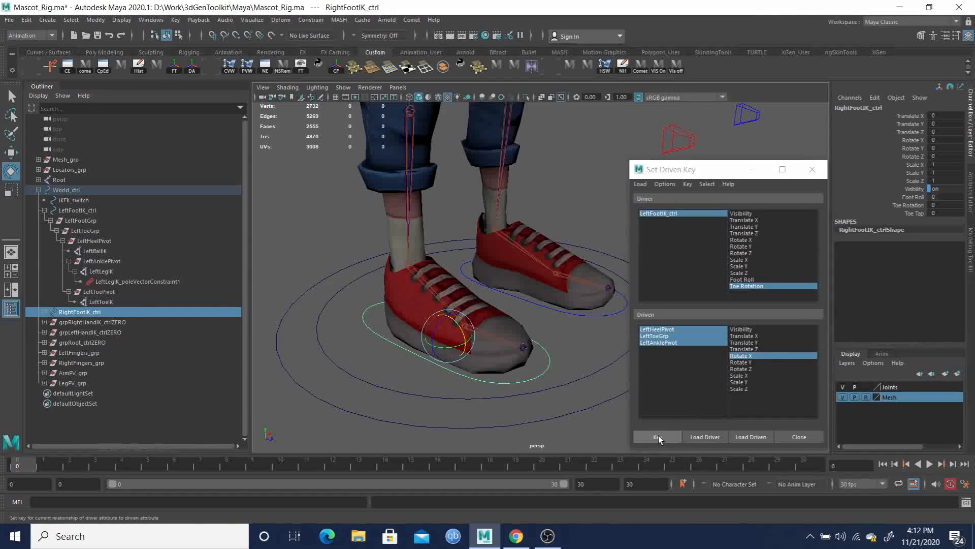
pyautogui.click(703, 437)
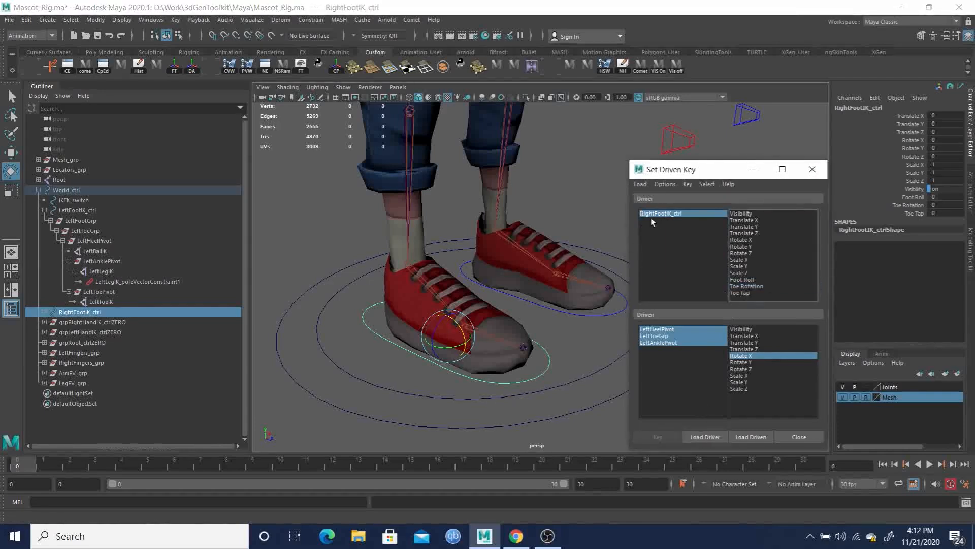
pyautogui.click(746, 280)
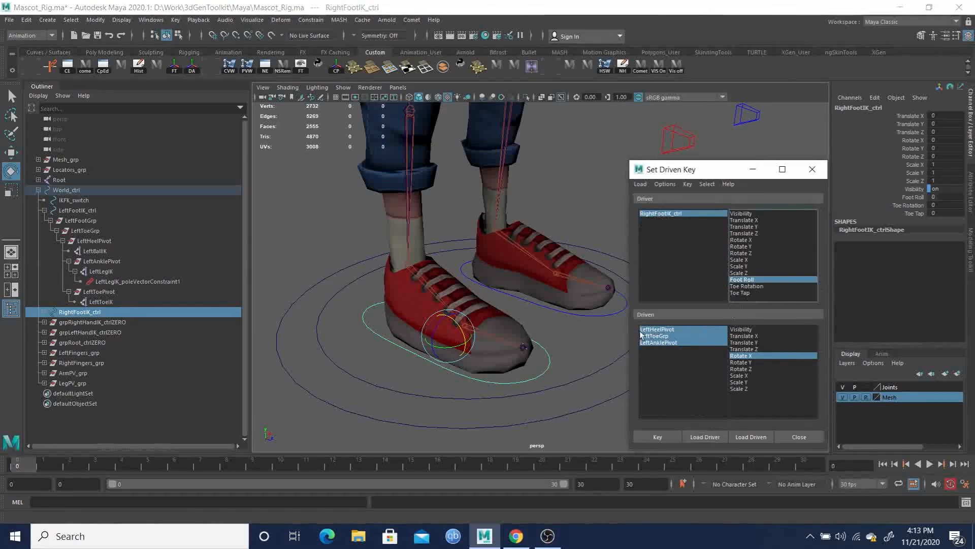
# Expand the whole hierarchy under RightFootIK_ctrl in the Outliner.
pyautogui.click(41, 311)
pyautogui.click(42, 313)
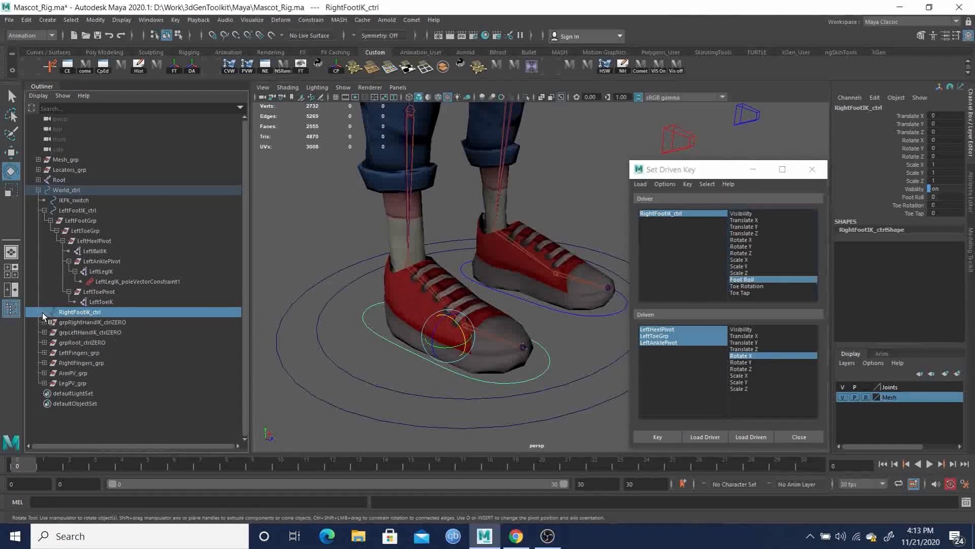
pyautogui.keyDown('shift'); pyautogui.click(42, 312); pyautogui.keyUp('shift')
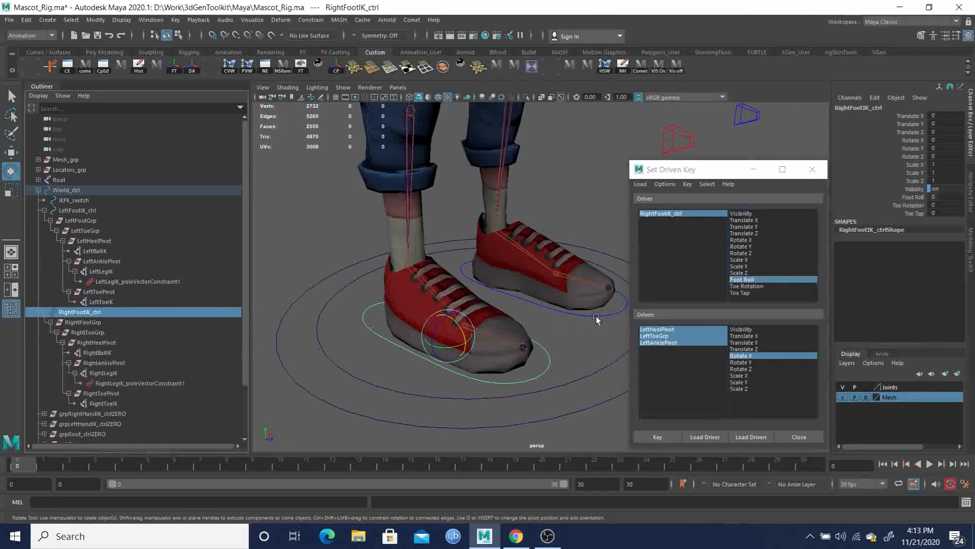
# Load RightHeelPivot, RightToeGrp and RightAnklePivot as the driven objects and select all three in Set Driven Key.
pyautogui.click(103, 343)
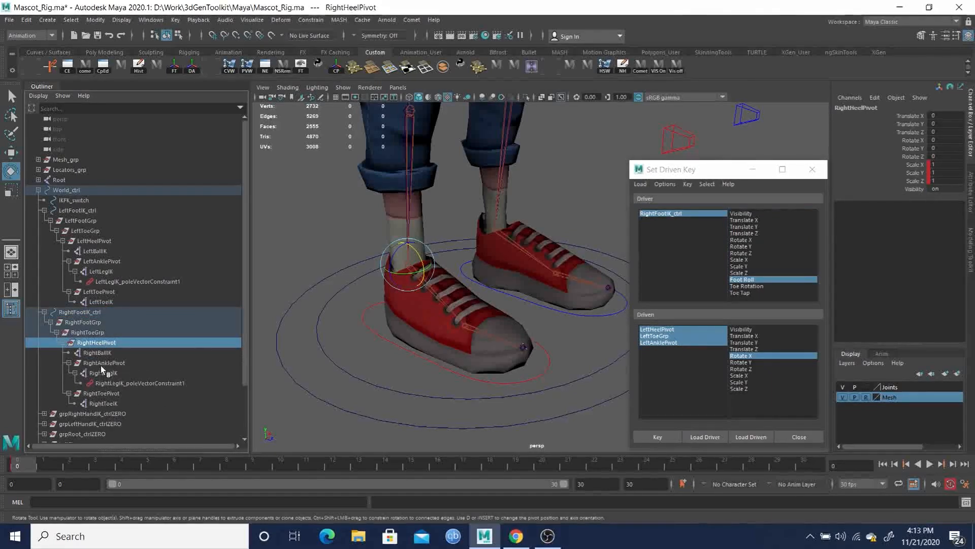
pyautogui.keyDown('ctrl'); pyautogui.click(93, 332); pyautogui.keyUp('ctrl')
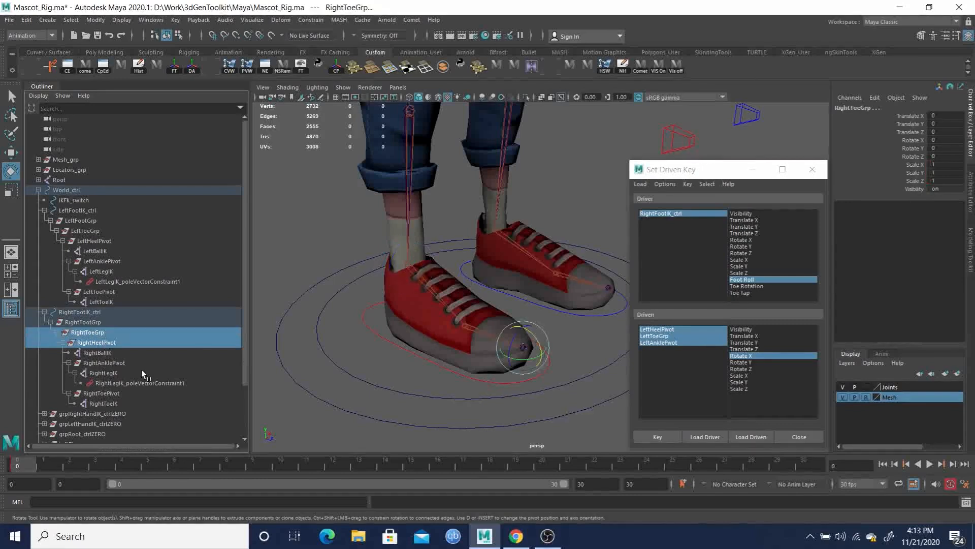
pyautogui.keyDown('ctrl'); pyautogui.click(103, 363); pyautogui.keyUp('ctrl')
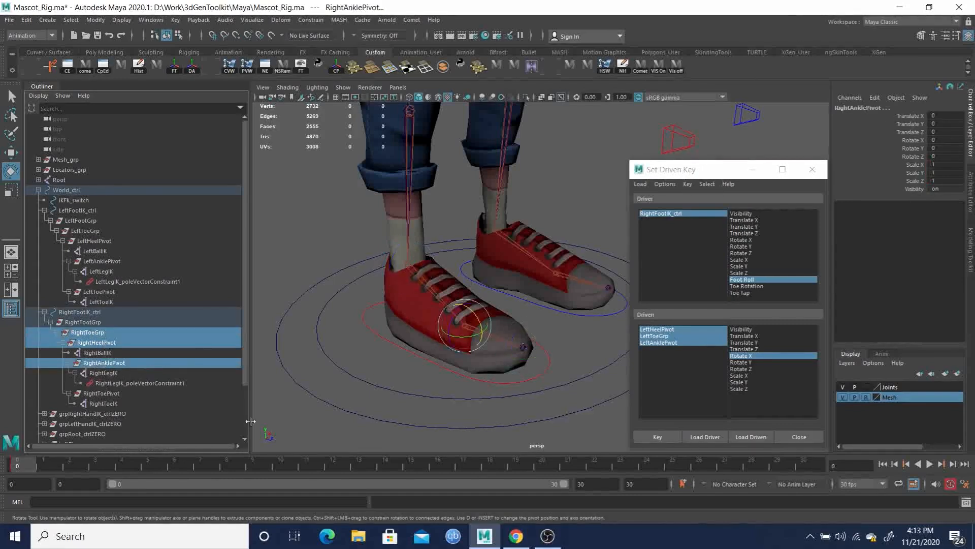
pyautogui.click(752, 436)
pyautogui.moveTo(668, 329); pyautogui.dragTo(662, 347)
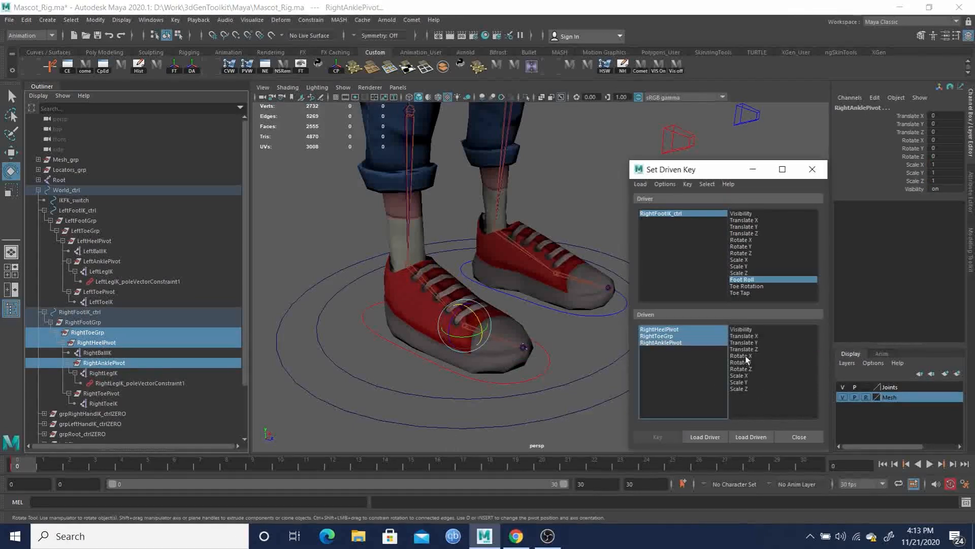
# Choose Rotate X as the driven attribute for all three groups and set RightFootIK_ctrl's Foot Roll to -5.
pyautogui.click(746, 356)
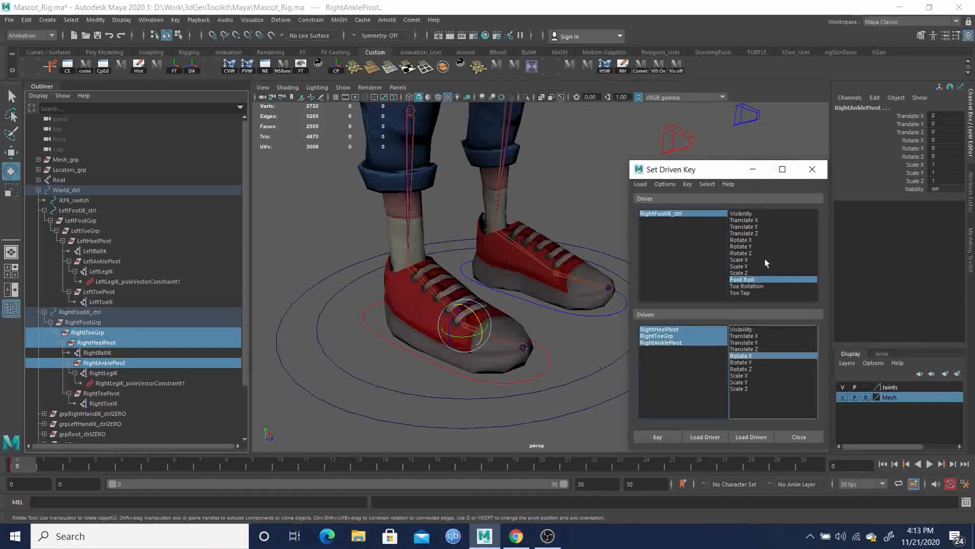
pyautogui.click(559, 365)
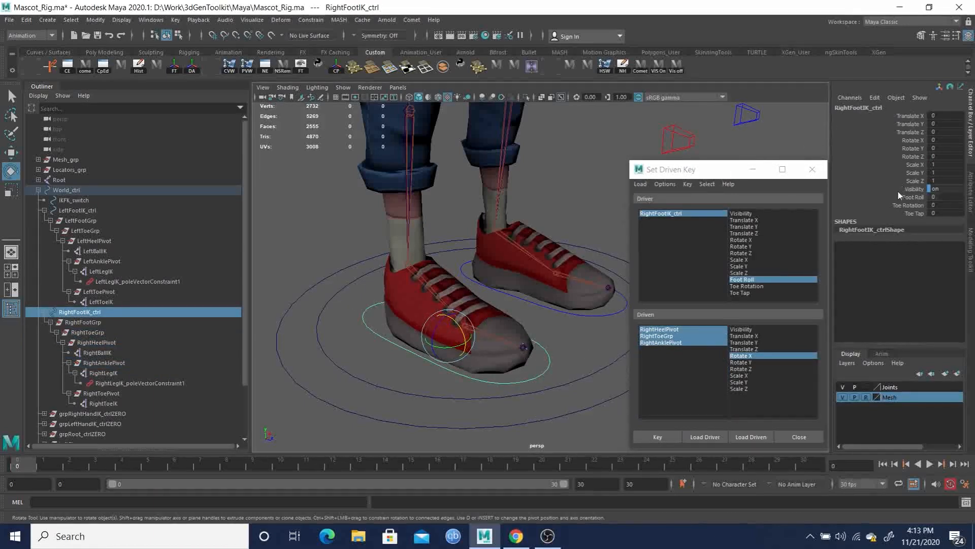
pyautogui.doubleClick(948, 198)
# Rotate RightHeelPivot to lift the toes off the ground, setting its Rotate X to -60.
pyautogui.click(94, 341)
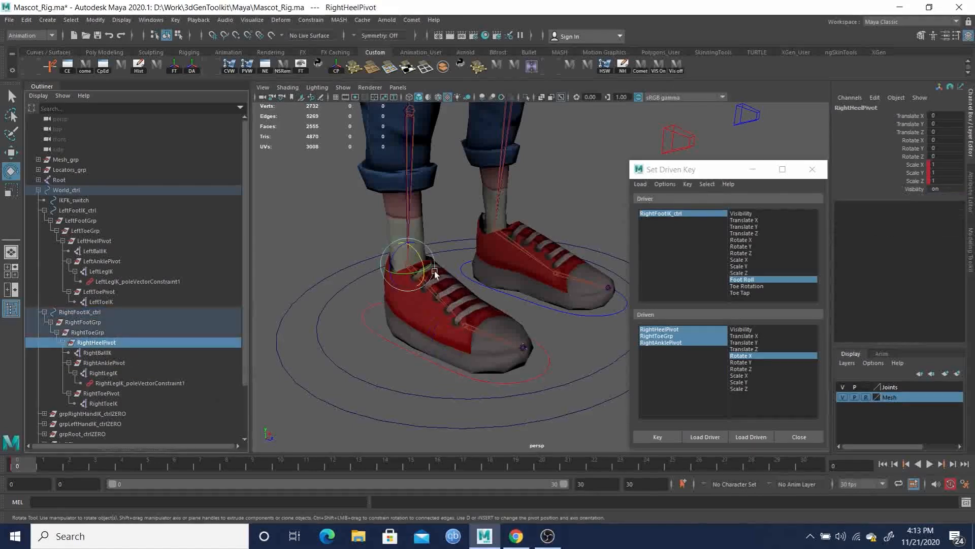
pyautogui.moveTo(419, 254); pyautogui.dragTo(409, 238)
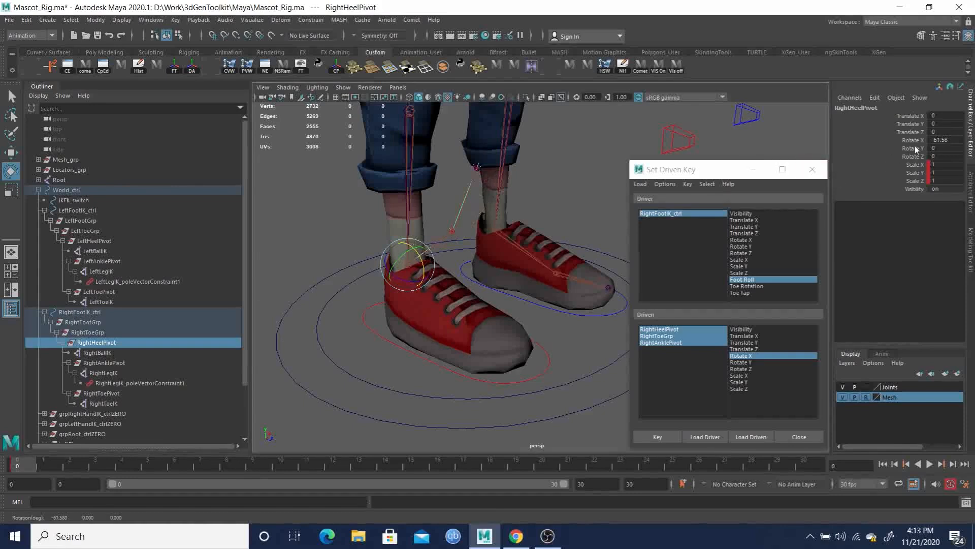
pyautogui.doubleClick(941, 139)
pyautogui.write('-60')
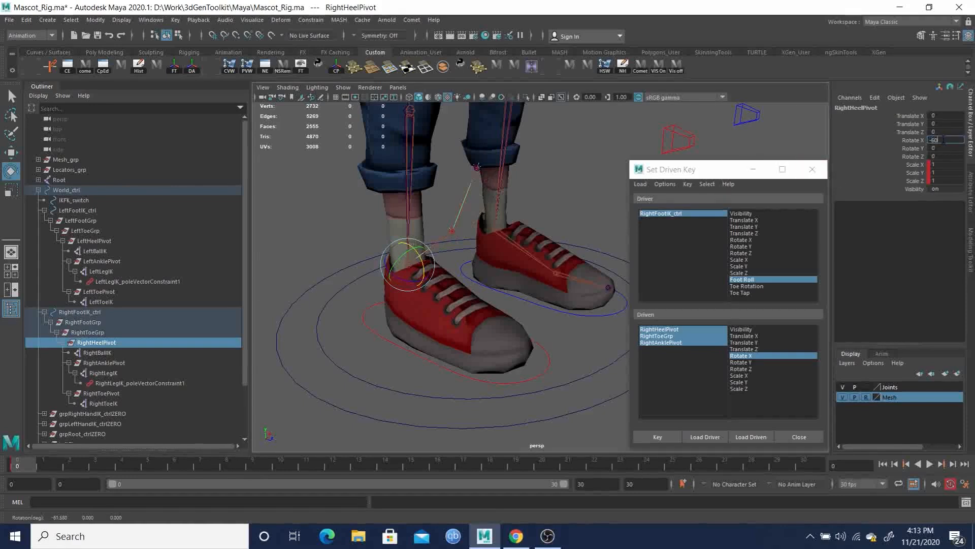
pyautogui.press('Return')
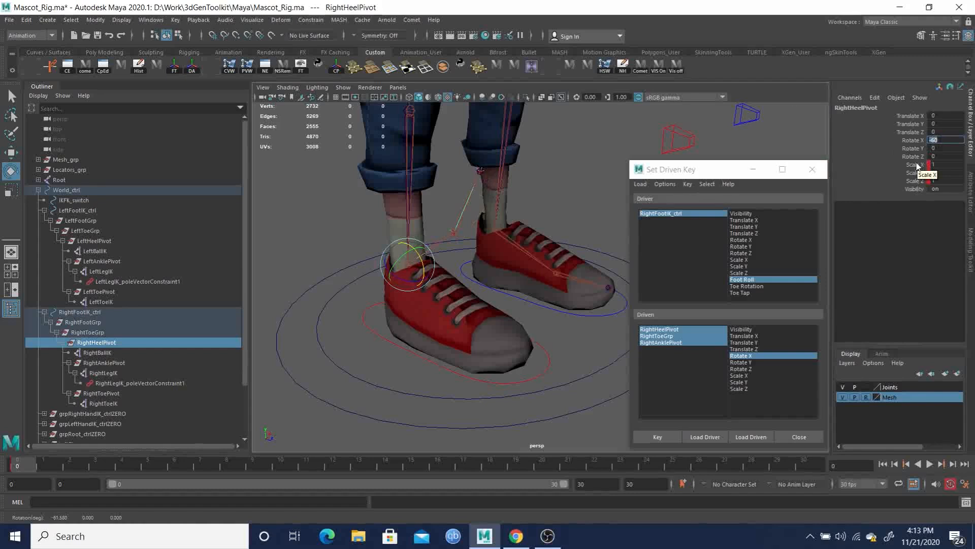
# Clear the existing keys from RightHeelPivot's Scale X, Y and Z, and key the raised-toe pose in Set Driven Key.
pyautogui.moveTo(917, 166); pyautogui.dragTo(921, 186)
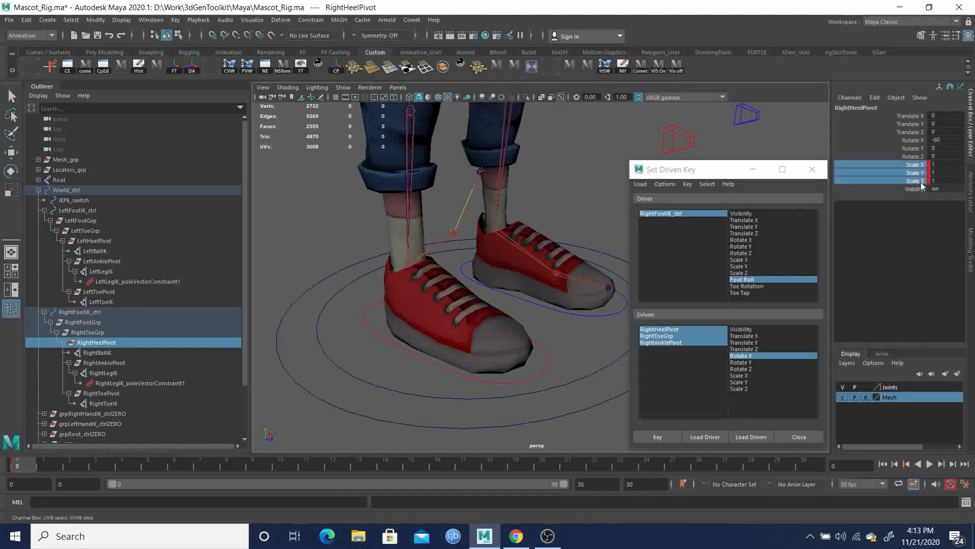
pyautogui.rightClick(921, 183)
pyautogui.click(889, 374)
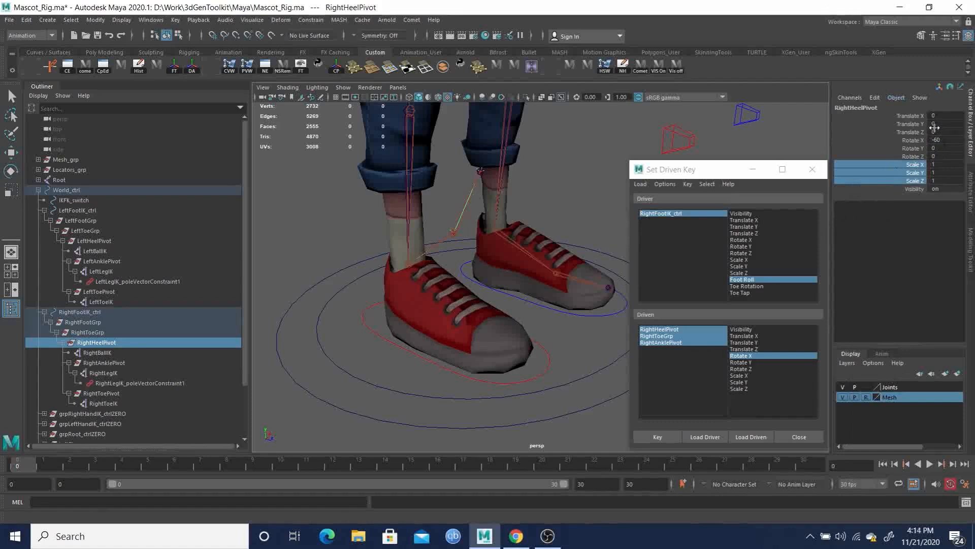
pyautogui.keyDown('alt'); pyautogui.moveTo(538, 321); pyautogui.dragTo(497, 270); pyautogui.keyUp('alt')
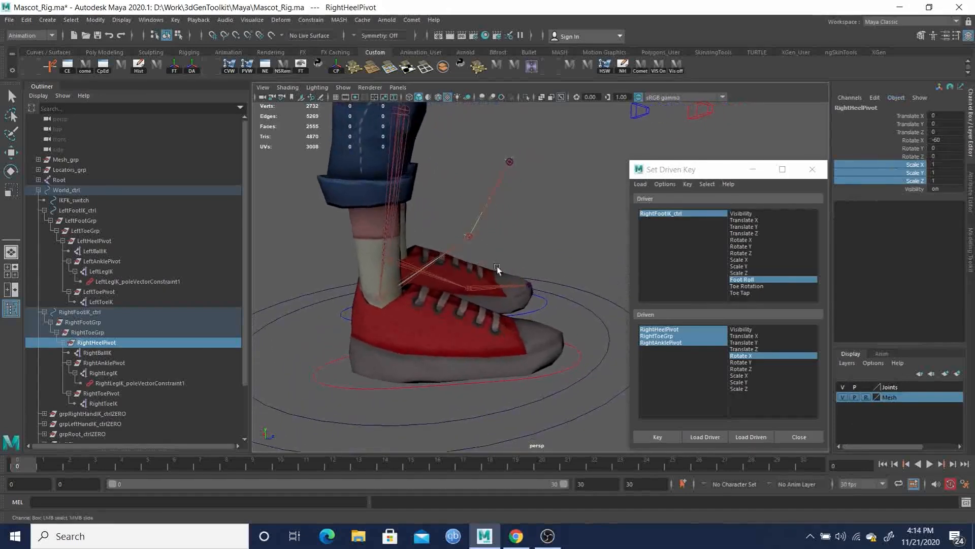
pyautogui.click(658, 437)
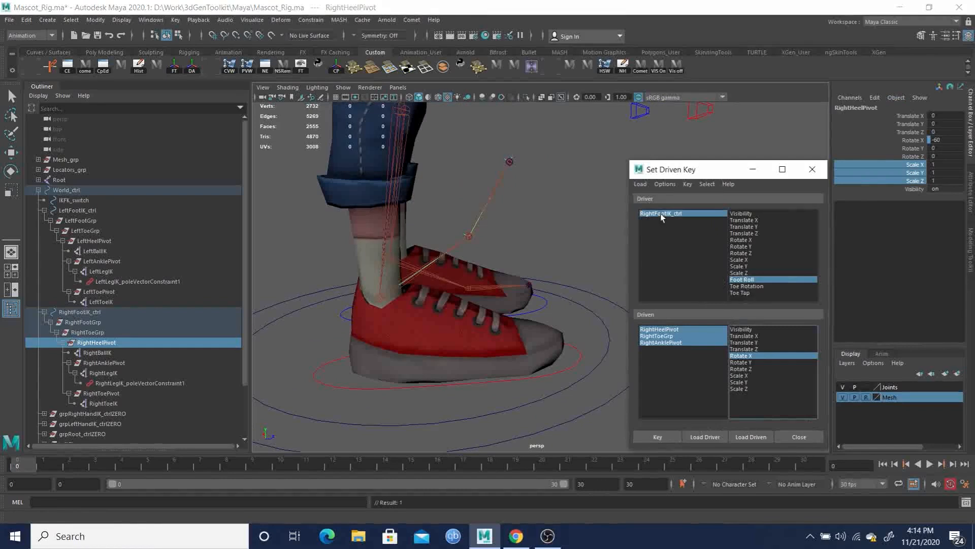
pyautogui.click(950, 141)
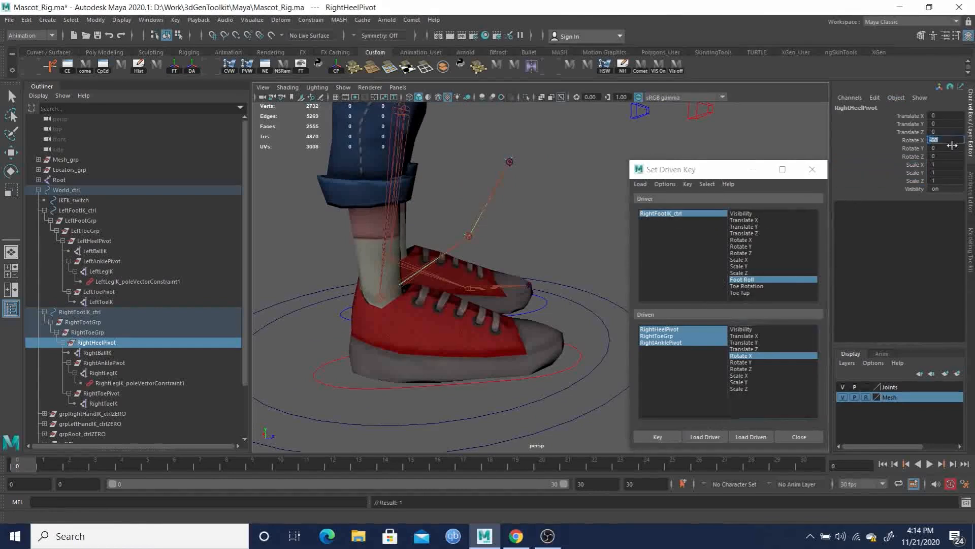
pyautogui.write('0')
pyautogui.press('Return')
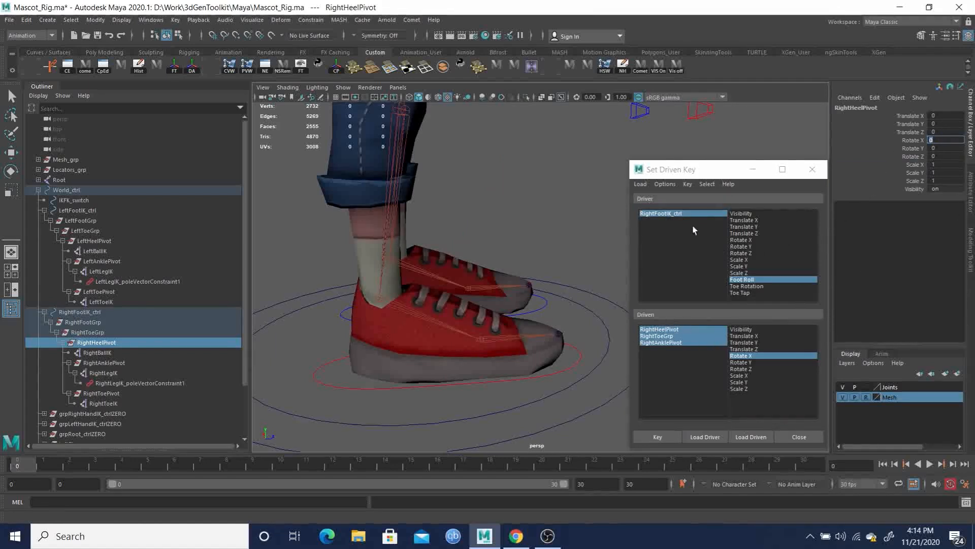
# Set RightFootIK_ctrl's Foot Roll to 0 and RightHeelPivot's Rotate X to 0, and record this neutral pose as a driven key.
pyautogui.click(660, 214)
pyautogui.doubleClick(940, 197)
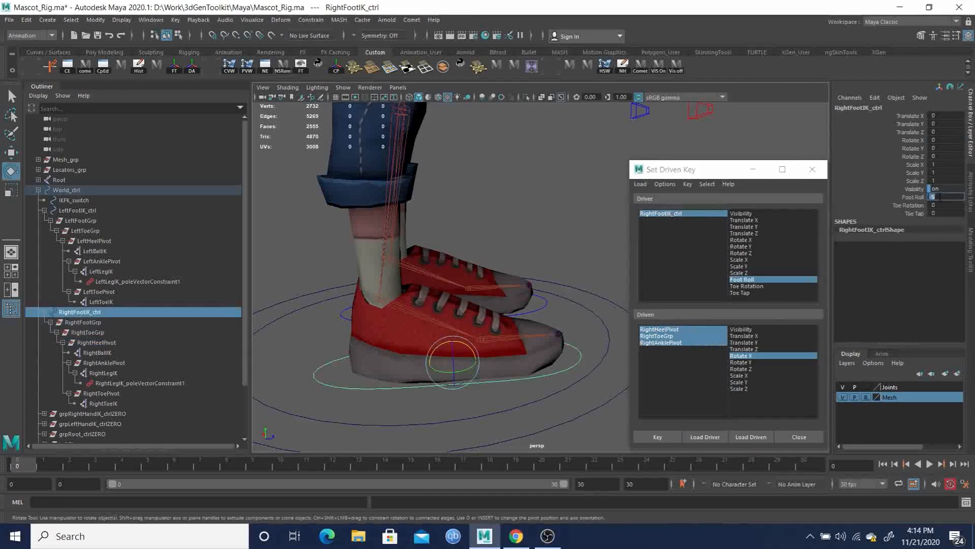
pyautogui.press('Return')
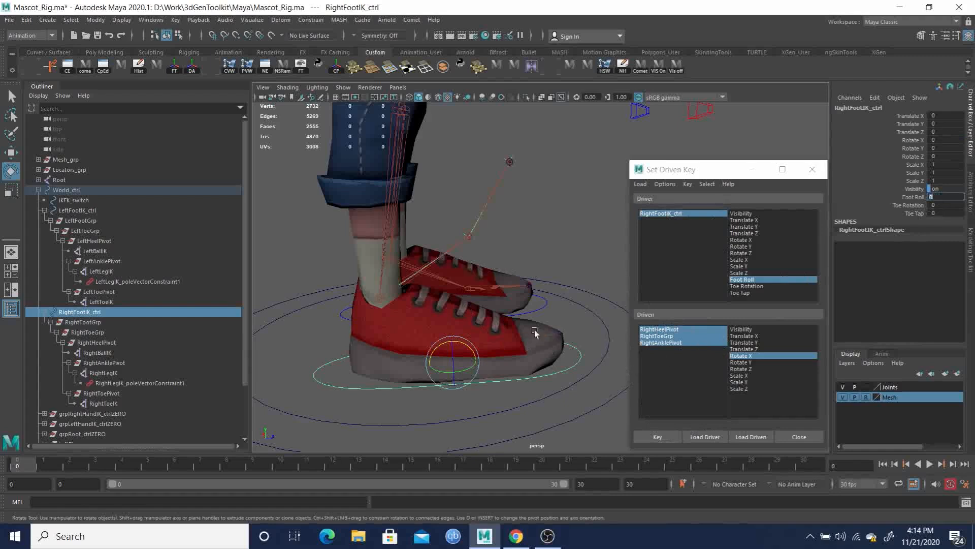
pyautogui.click(97, 342)
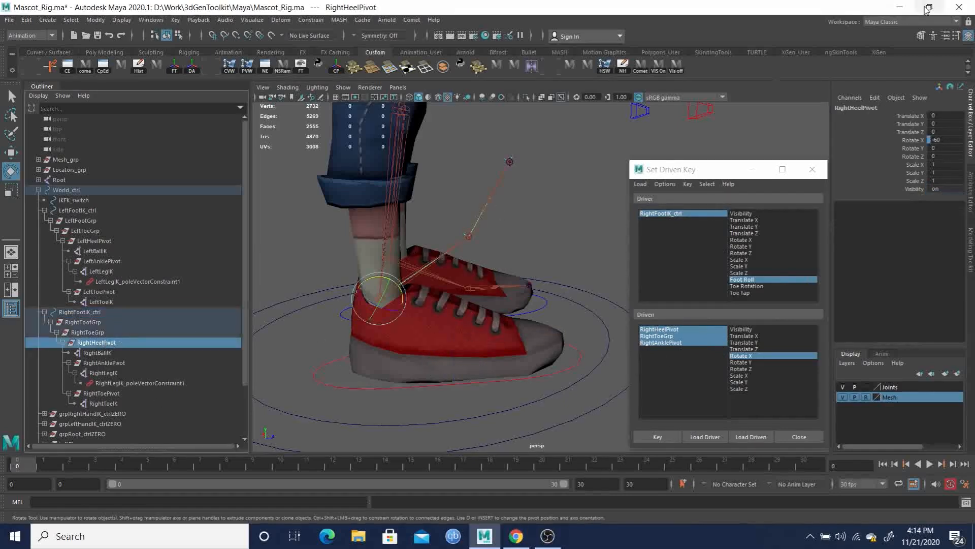
pyautogui.click(948, 140)
pyautogui.write('0')
pyautogui.press('Return')
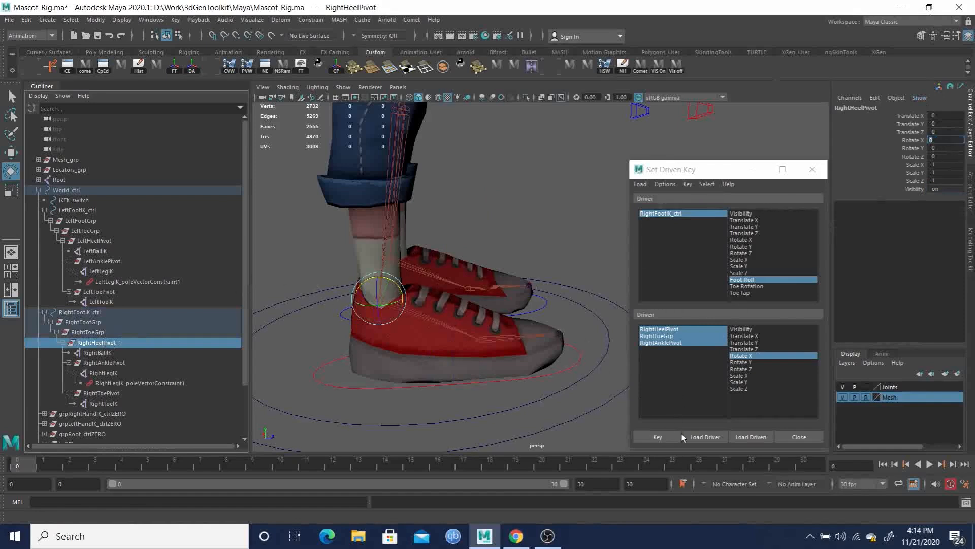
pyautogui.click(650, 435)
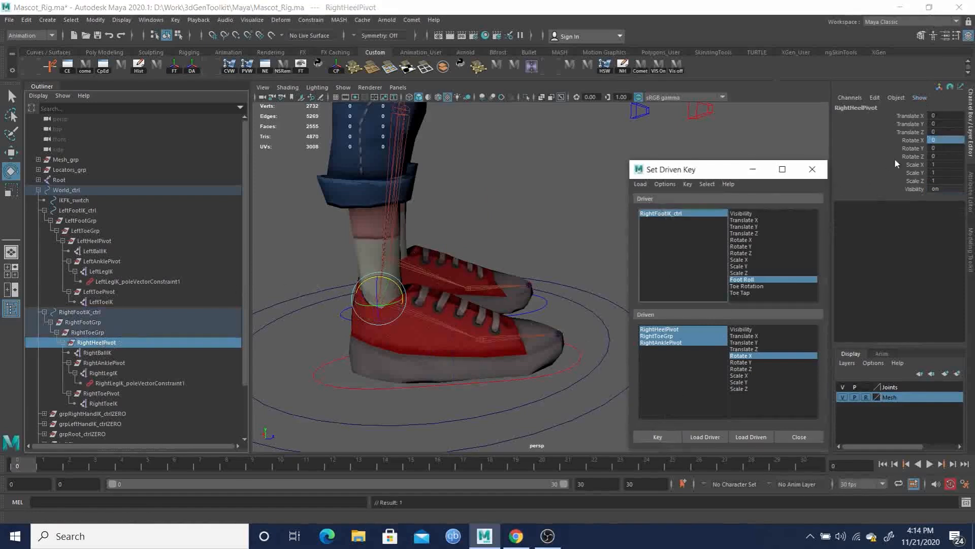
# Set Foot Roll to 5 on RightFootIK_ctrl and Rotate X to 55 on RightAnklePivot, and record the pose as a driven key.
pyautogui.click(569, 372)
pyautogui.doubleClick(947, 198)
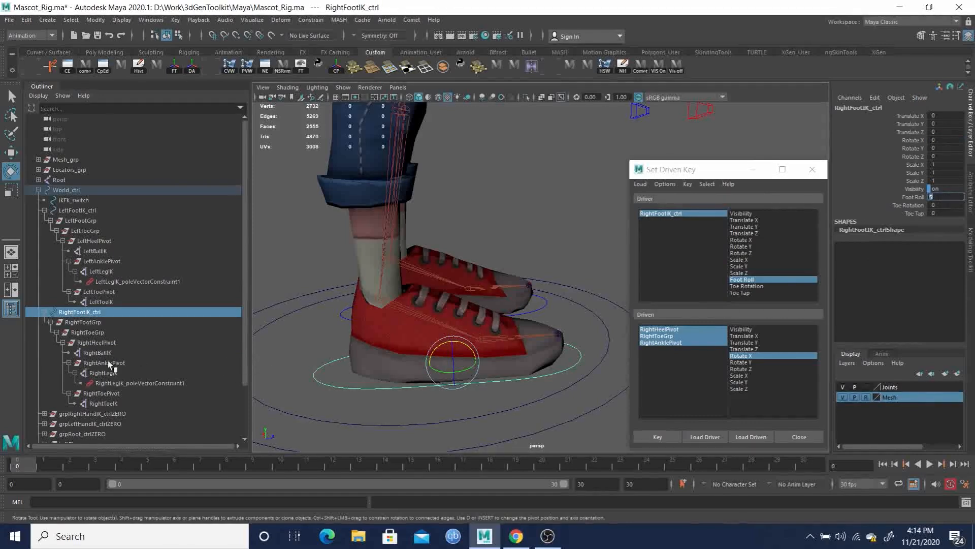
pyautogui.click(138, 362)
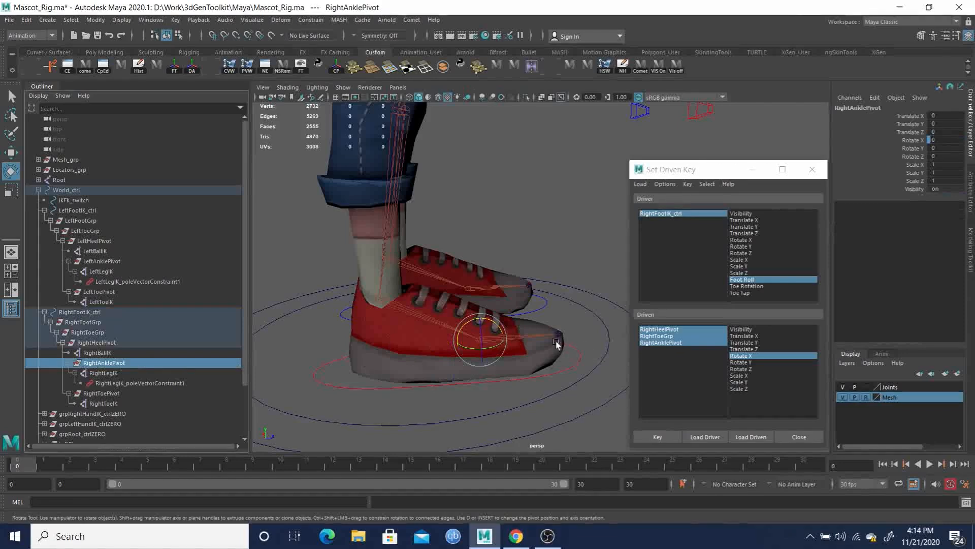
pyautogui.moveTo(496, 323); pyautogui.dragTo(510, 339)
pyautogui.doubleClick(952, 141)
pyautogui.write('55')
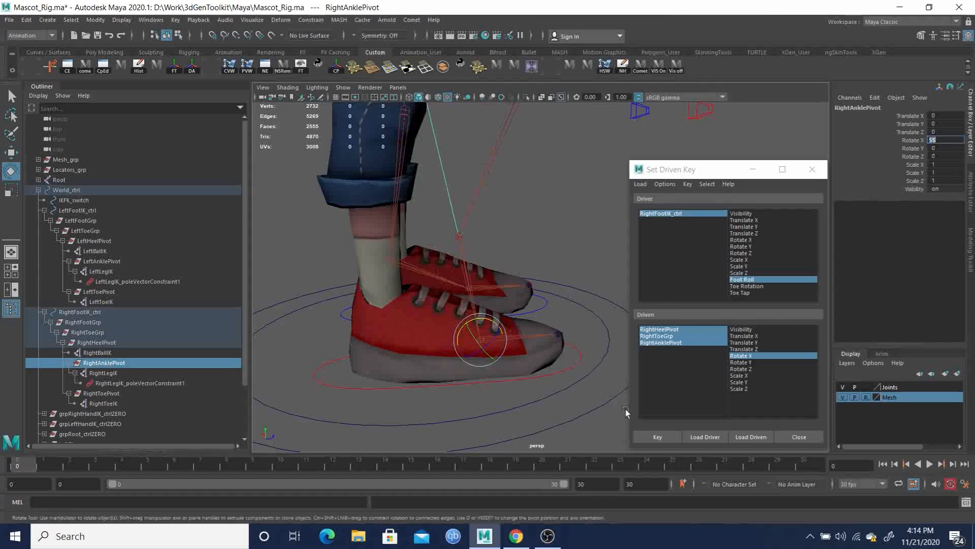
pyautogui.click(662, 435)
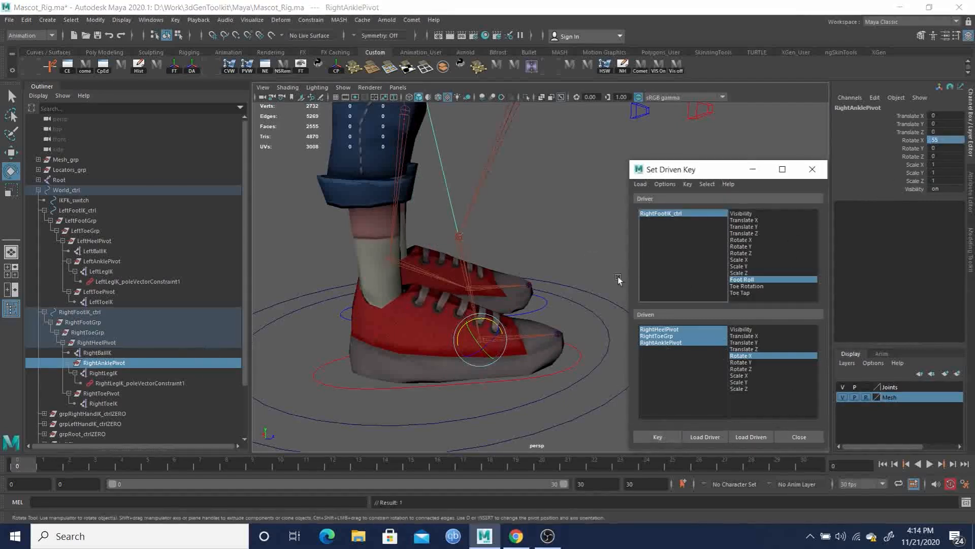
# Set RightFootIK_ctrl's Foot Roll to 10 and return RightAnklePivot's Rotate X to 0.
pyautogui.click(603, 360)
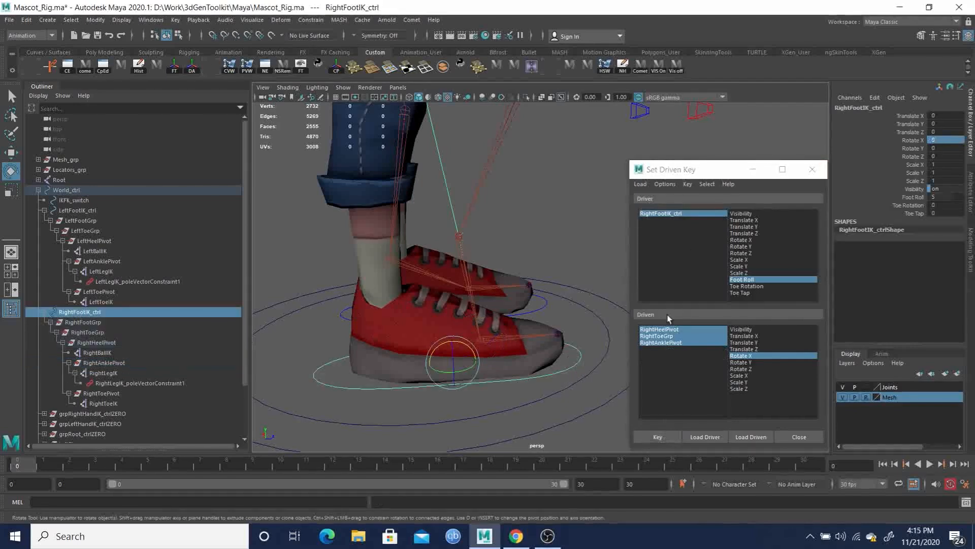
pyautogui.click(944, 197)
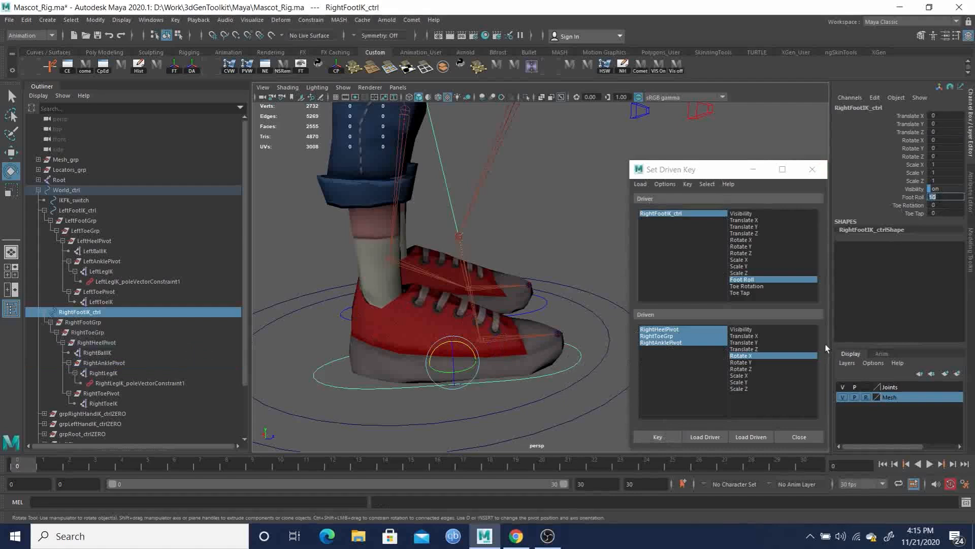
pyautogui.click(104, 363)
pyautogui.doubleClick(944, 140)
pyautogui.write('0')
pyautogui.press('Return')
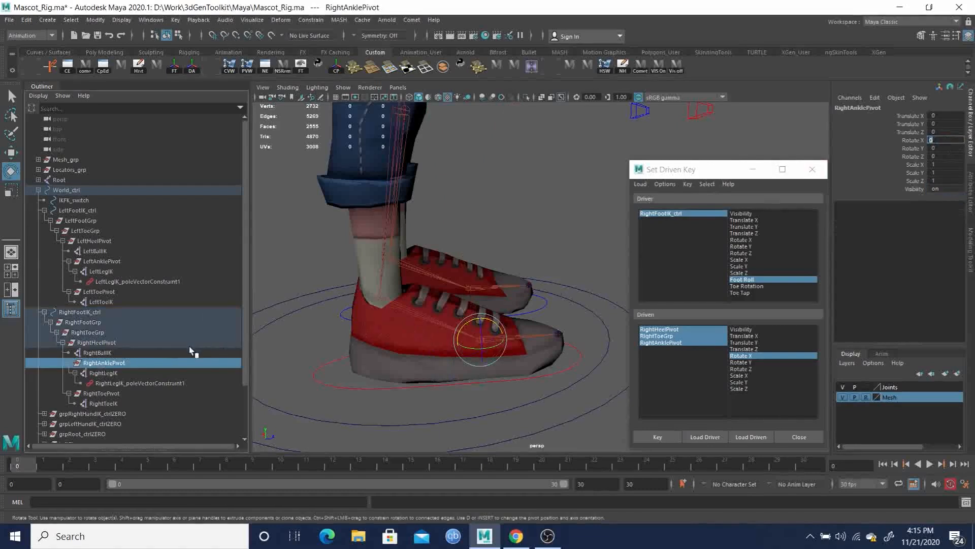
# Set RightToeGrp's Rotate X to 60 to raise the foot onto its toe tip, and key the pose in Set Driven Key.
pyautogui.click(92, 332)
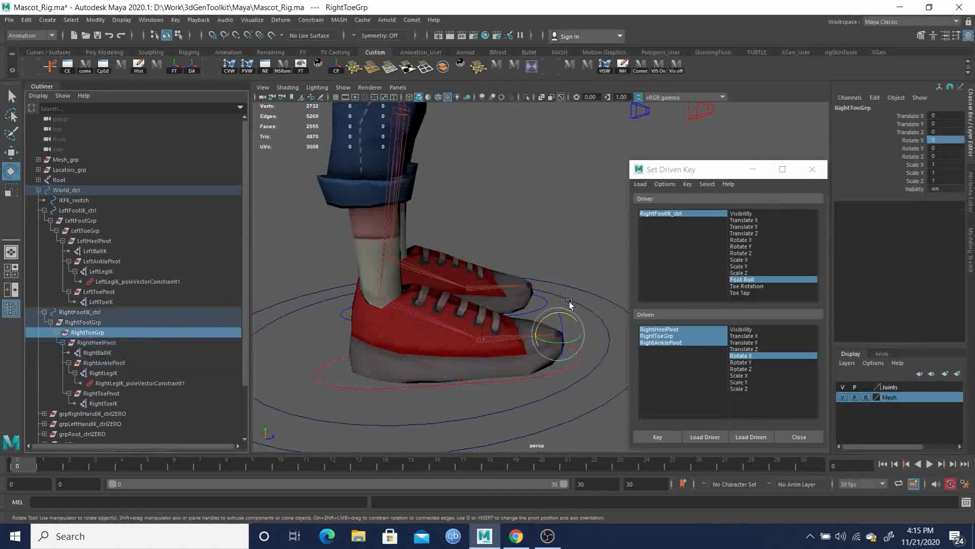
pyautogui.moveTo(587, 333)
pyautogui.mouseDown()
pyautogui.moveTo(576, 323)
pyautogui.moveTo(594, 344)
pyautogui.mouseUp()
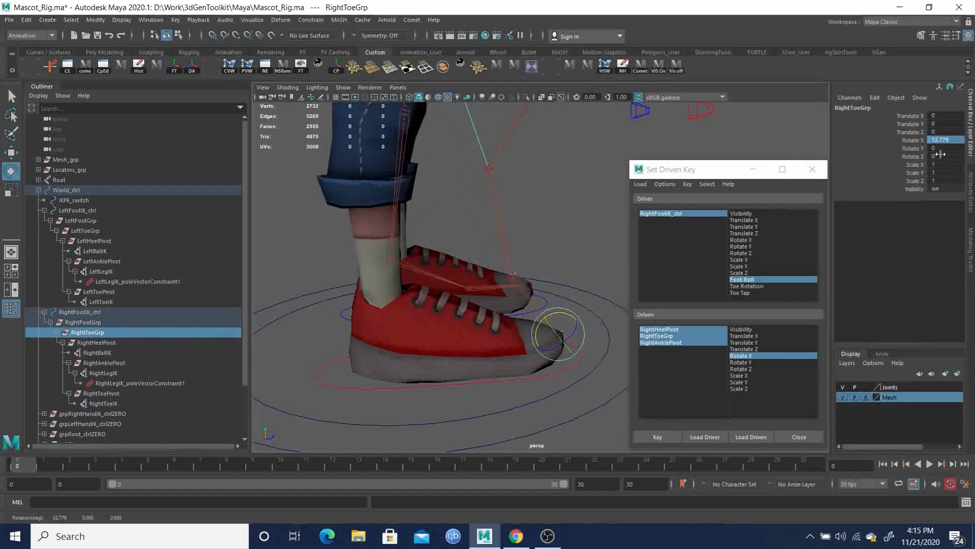
pyautogui.doubleClick(950, 140)
pyautogui.write('60')
pyautogui.press('Return')
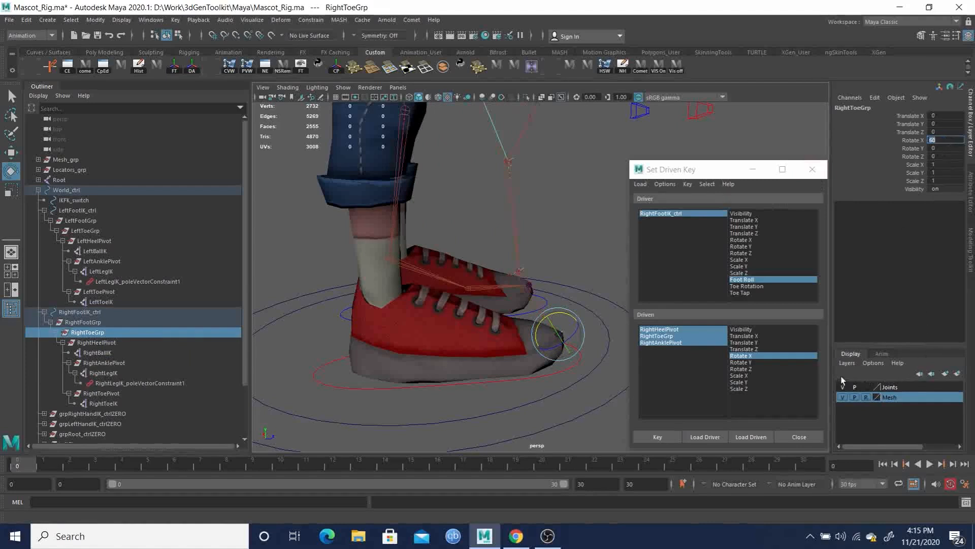
pyautogui.click(658, 436)
# Test the right foot's motion by sliding RightFootIK_ctrl's Foot Roll through its range, and reset the attribute to 0.
pyautogui.moveTo(332, 376); pyautogui.dragTo(341, 410)
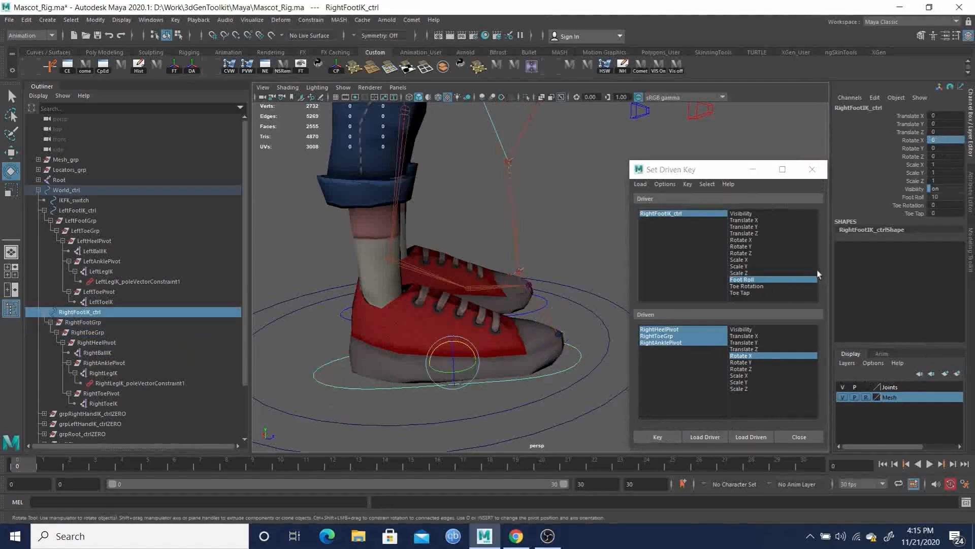
pyautogui.click(920, 197)
pyautogui.moveTo(567, 195); pyautogui.dragTo(498, 233, button='middle')
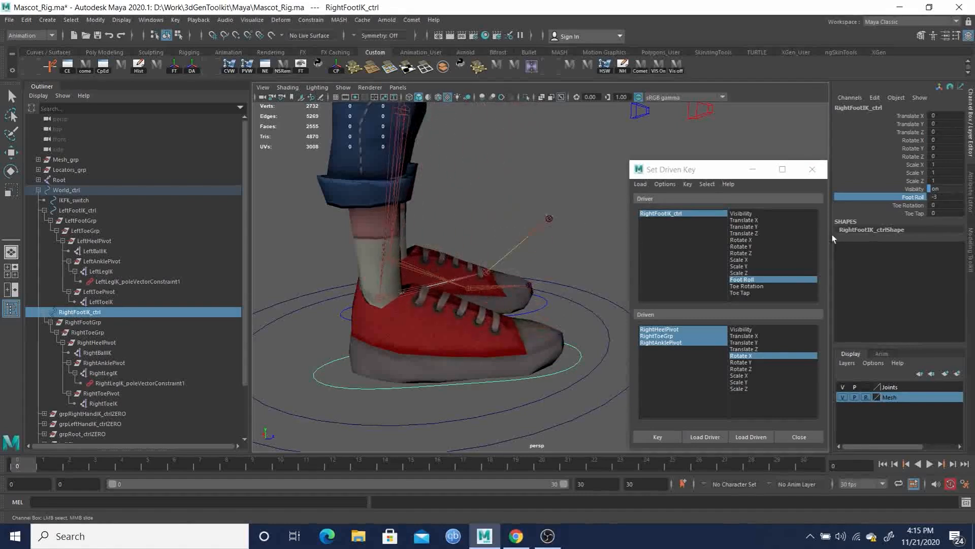
pyautogui.doubleClick(952, 196)
pyautogui.write('0')
pyautogui.press('Return')
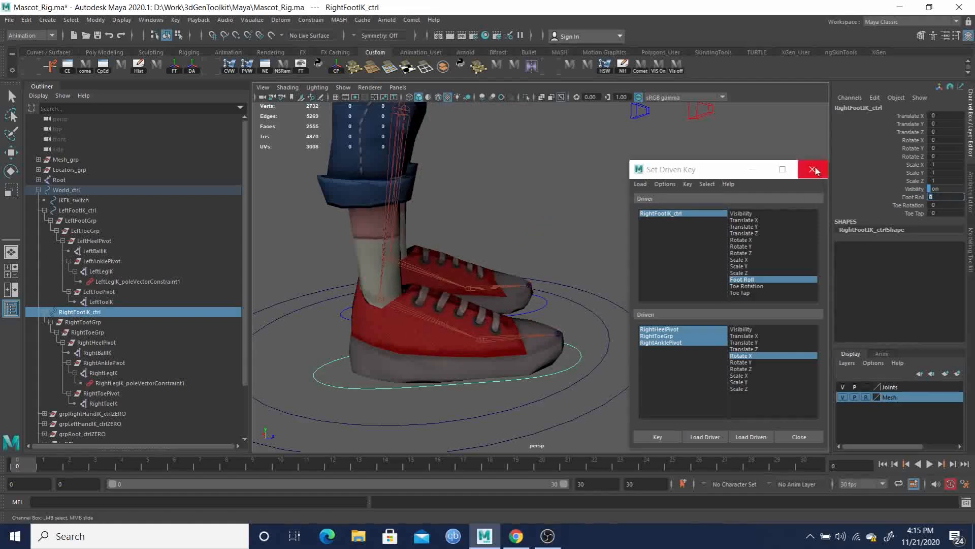
# Close Set Driven Key and open the Connection Editor with RightFootIK_ctrl as the source, showing its FootRoll, ToeRotation and ToeTap outputs.
pyautogui.click(813, 169)
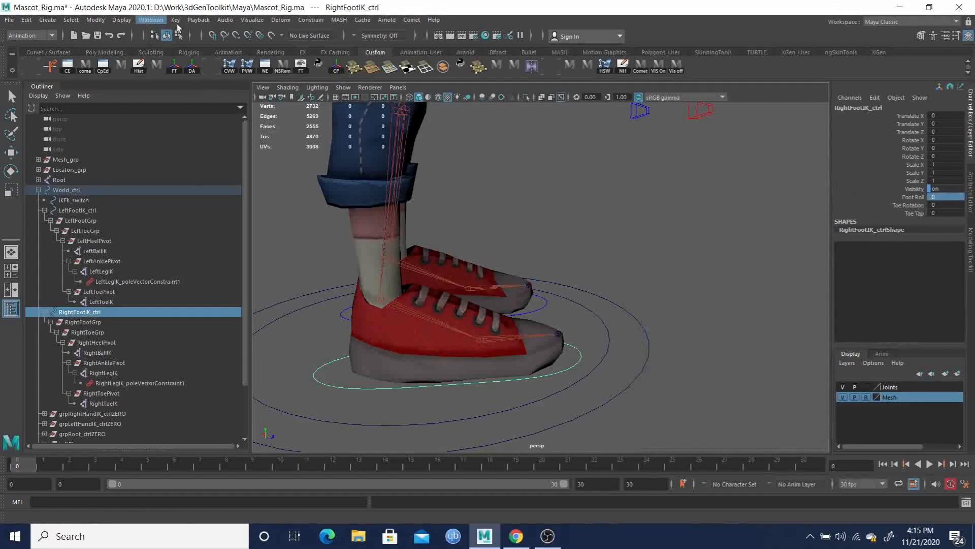
pyautogui.moveTo(340, 379); pyautogui.dragTo(353, 406)
pyautogui.press('e')
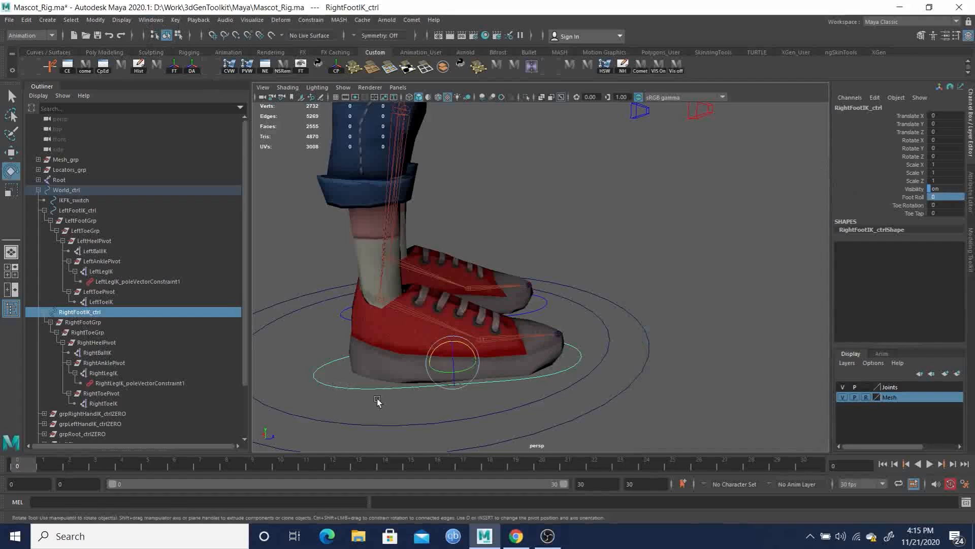
pyautogui.click(150, 20)
pyautogui.moveTo(179, 56)
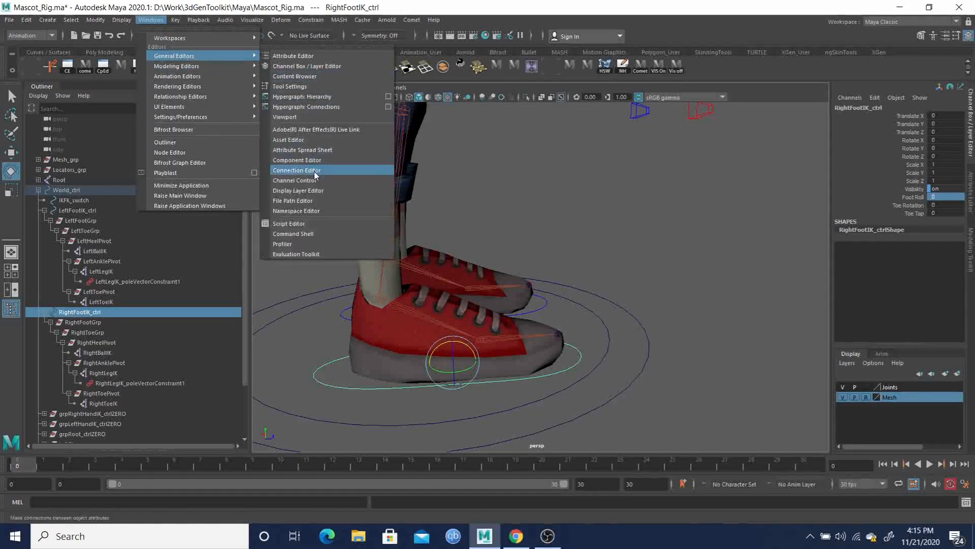
pyautogui.click(315, 171)
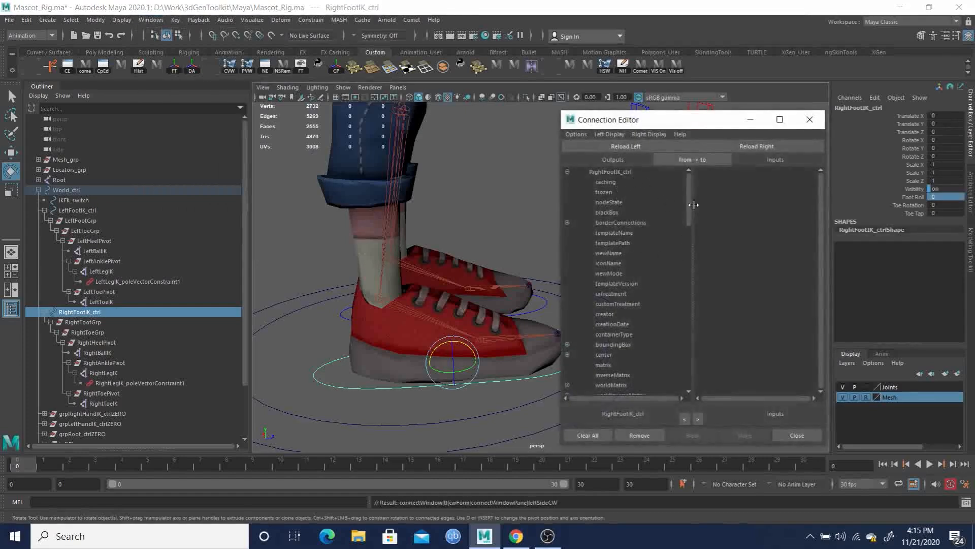
pyautogui.moveTo(689, 199); pyautogui.dragTo(706, 387)
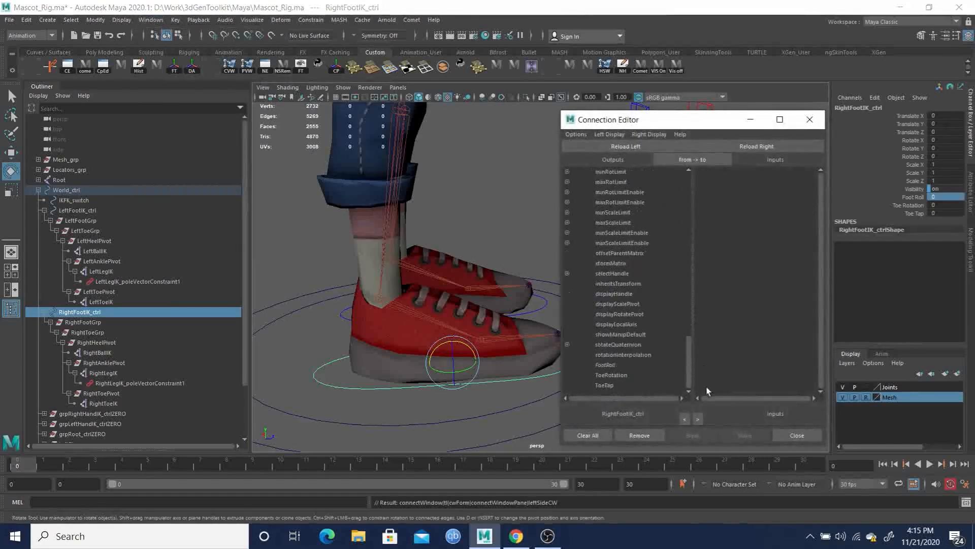
# Connect RightFootIK_ctrl's ToeRotation output to RightToeGrp's rotateY, loading RightToeGrp as the target in the Connection Editor.
pyautogui.click(616, 375)
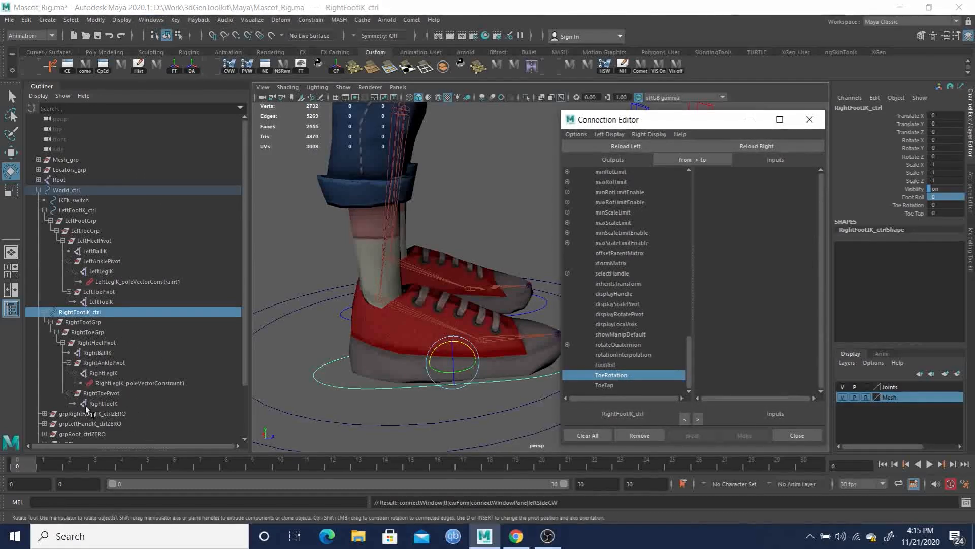
pyautogui.click(99, 341)
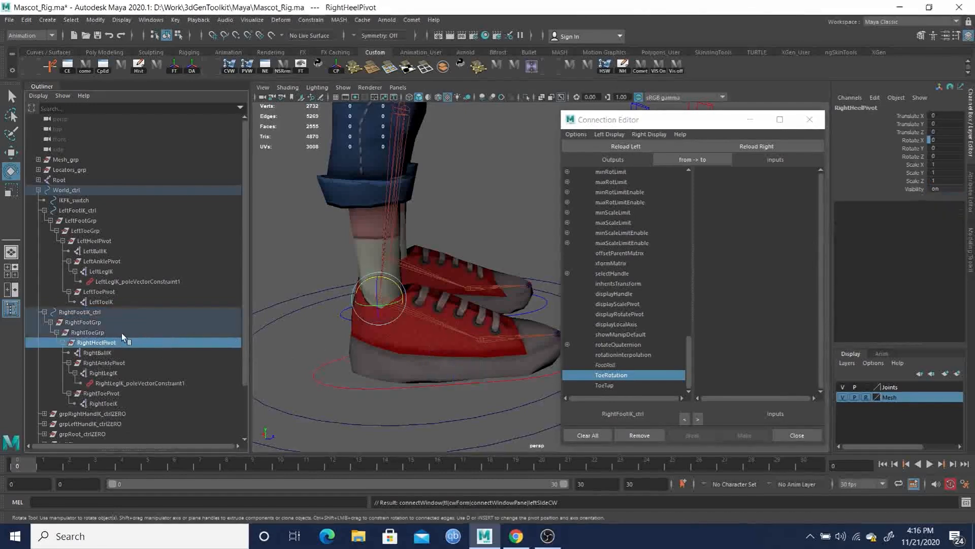
pyautogui.click(88, 330)
pyautogui.keyDown('alt'); pyautogui.moveTo(284, 317); pyautogui.dragTo(466, 282); pyautogui.keyUp('alt')
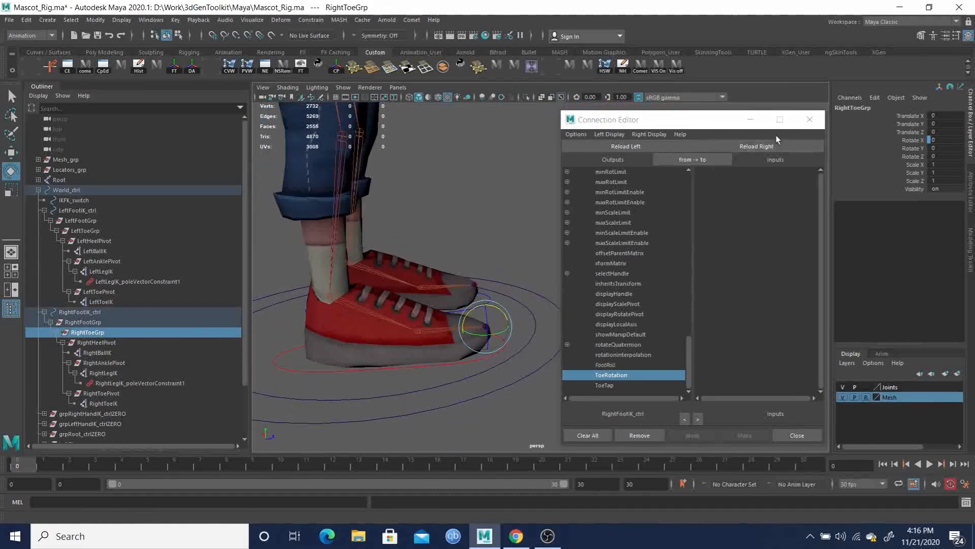
pyautogui.click(763, 146)
pyautogui.scroll(-10, 765, 337)
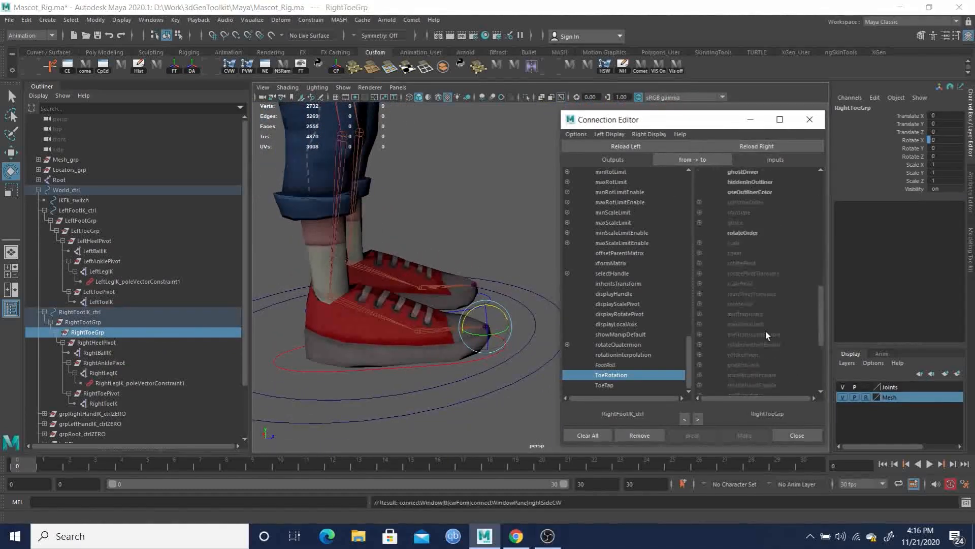
pyautogui.scroll(5, 743, 306)
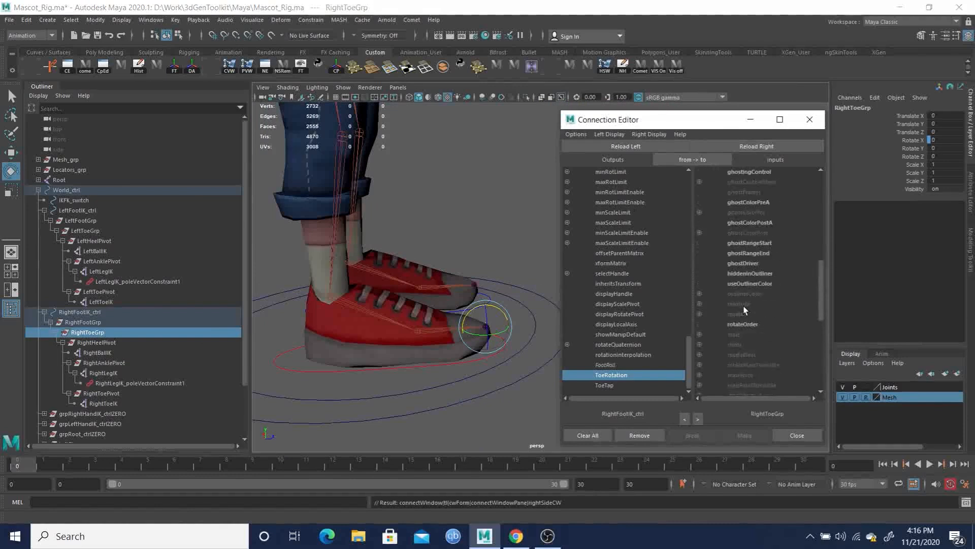
pyautogui.click(700, 314)
pyautogui.click(749, 336)
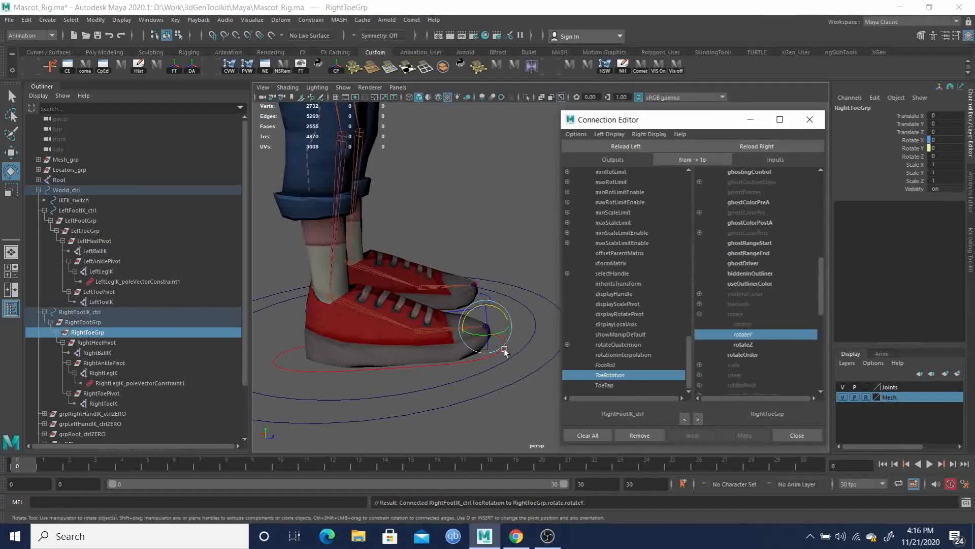
# Load RightToePivot as the connection target and connect RightFootIK_ctrl's ToeTap output to its rotateX.
pyautogui.click(607, 386)
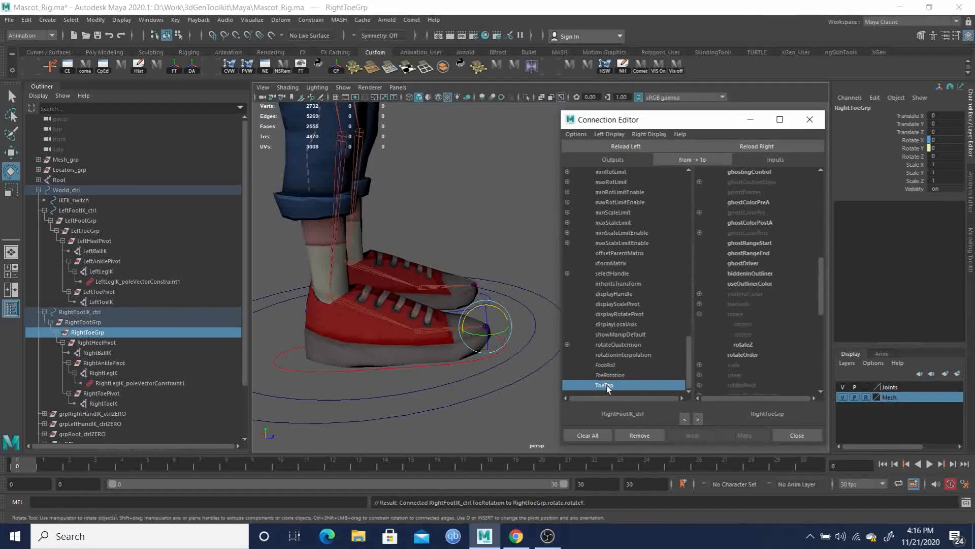
pyautogui.click(100, 394)
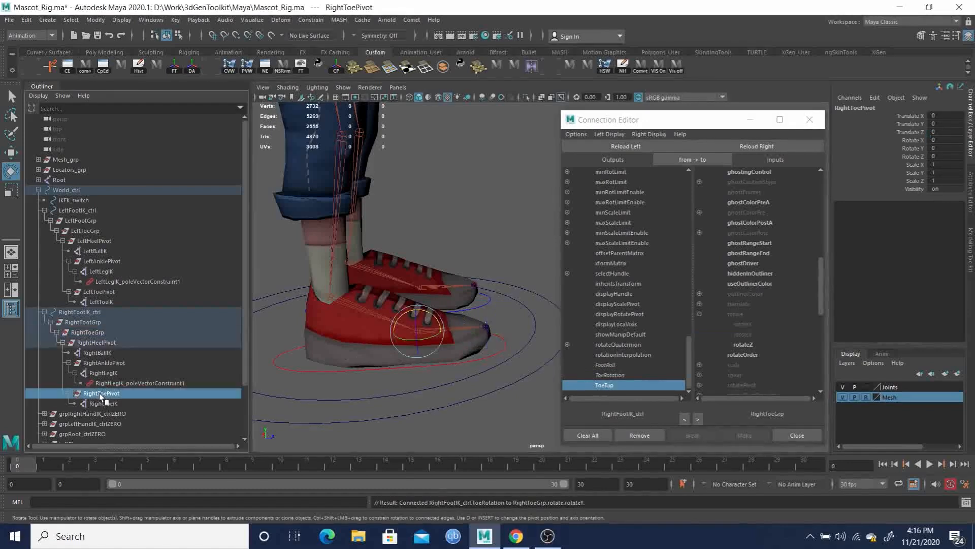
pyautogui.click(772, 147)
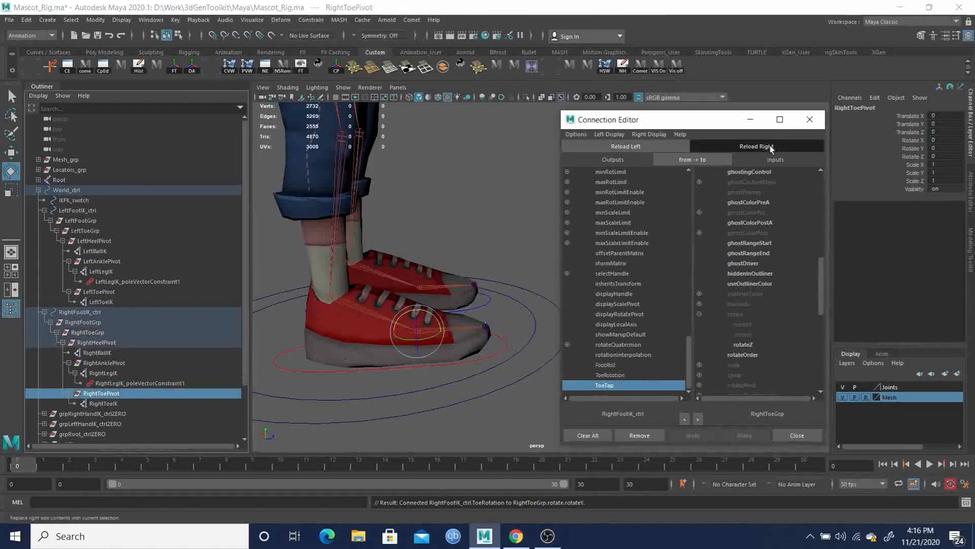
pyautogui.click(699, 313)
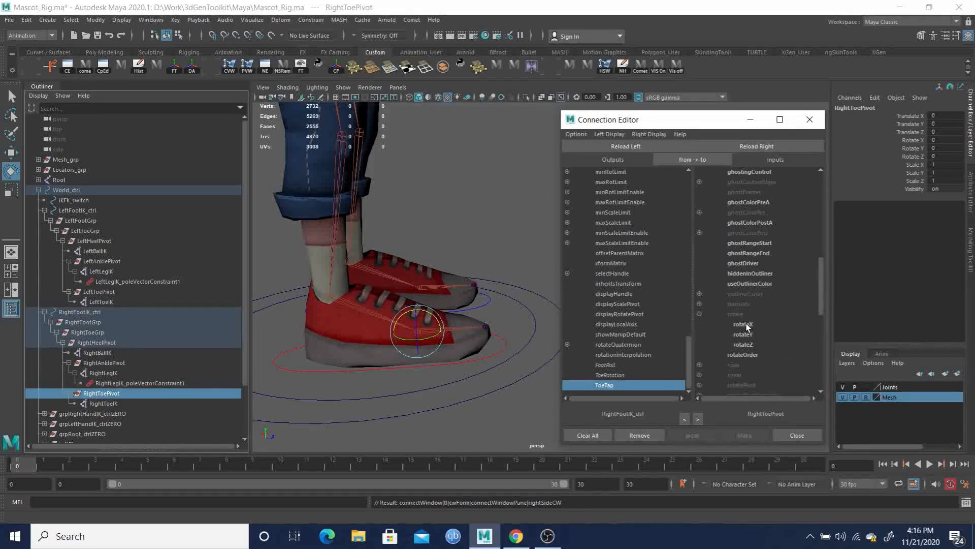
pyautogui.click(746, 325)
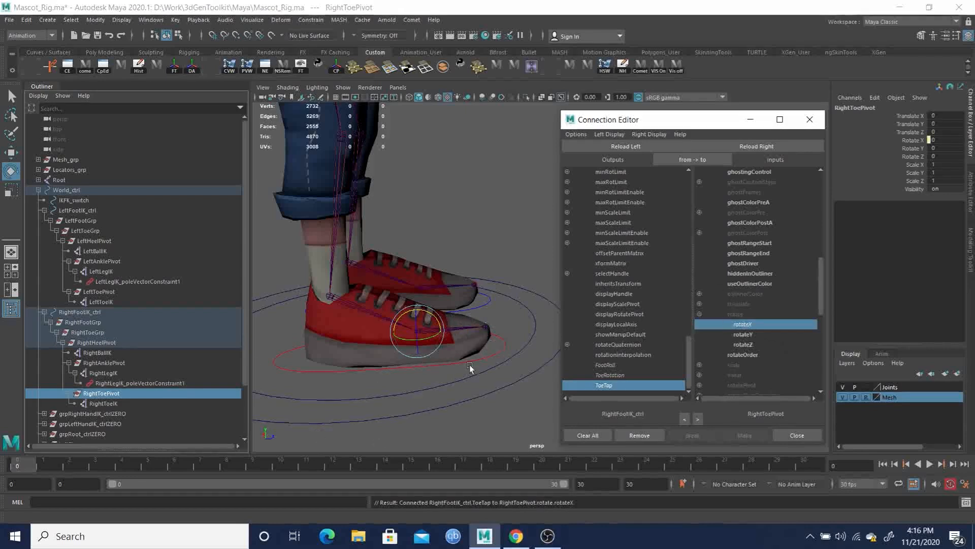
# Test RightFootIK_ctrl's Foot Roll, Toe Rotation and Toe Tap by sliding their values, undoing the test changes.
pyautogui.moveTo(288, 356); pyautogui.dragTo(292, 374)
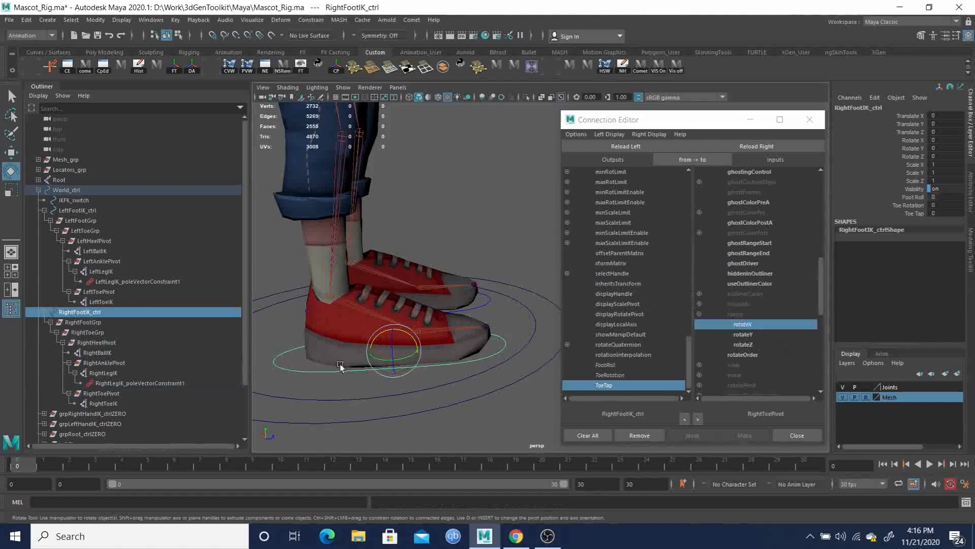
pyautogui.click(912, 198)
pyautogui.moveTo(446, 157); pyautogui.dragTo(699, 190, button='middle')
pyautogui.click(902, 205)
pyautogui.hotkey('ctrl', 'z')
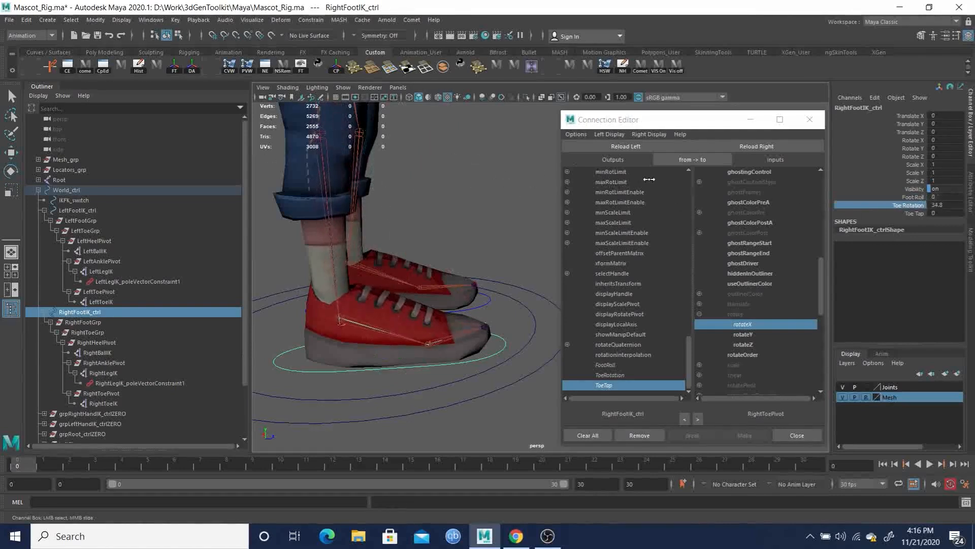
pyautogui.click(913, 214)
pyautogui.moveTo(513, 183); pyautogui.dragTo(542, 184, button='middle')
pyautogui.hotkey('ctrl', 'z')
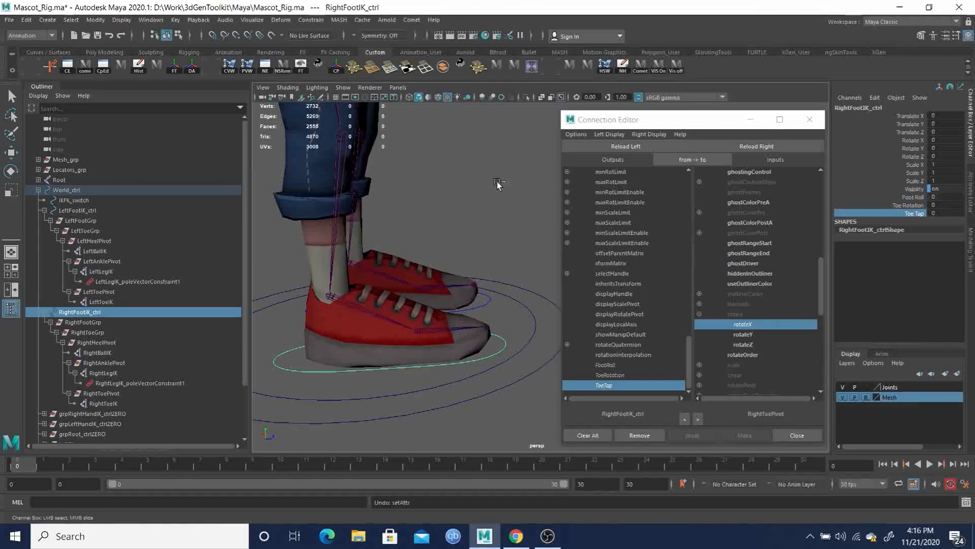
# Bring both legs of the character into view and close the Connection Editor.
pyautogui.keyDown('alt'); pyautogui.moveTo(471, 196); pyautogui.dragTo(467, 238); pyautogui.keyUp('alt')
pyautogui.keyDown('alt'); pyautogui.moveTo(466, 238); pyautogui.dragTo(371, 185, button='right'); pyautogui.keyUp('alt')
pyautogui.keyDown('alt'); pyautogui.moveTo(503, 183); pyautogui.dragTo(413, 170); pyautogui.keyUp('alt')
pyautogui.keyDown('alt'); pyautogui.moveTo(414, 170); pyautogui.dragTo(338, 235, button='middle'); pyautogui.keyUp('alt')
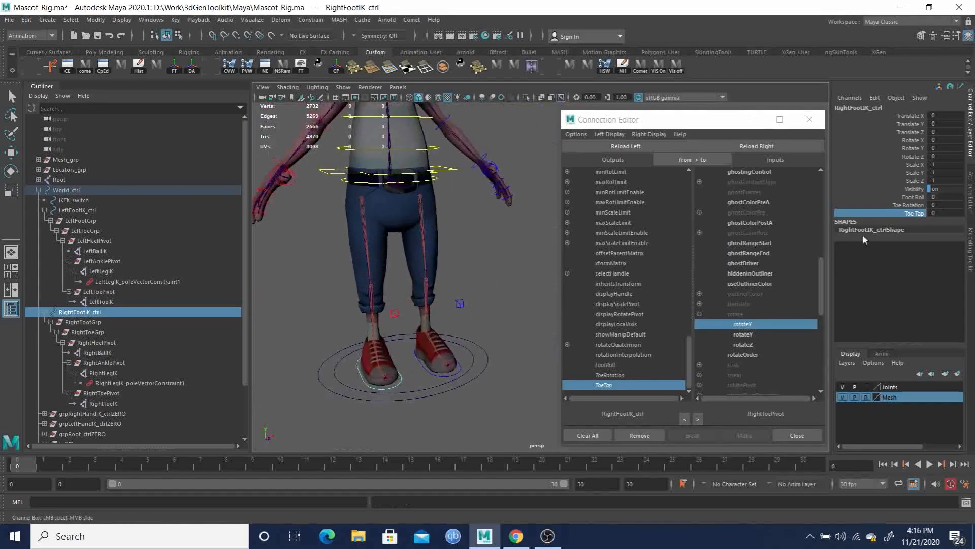
pyautogui.click(812, 122)
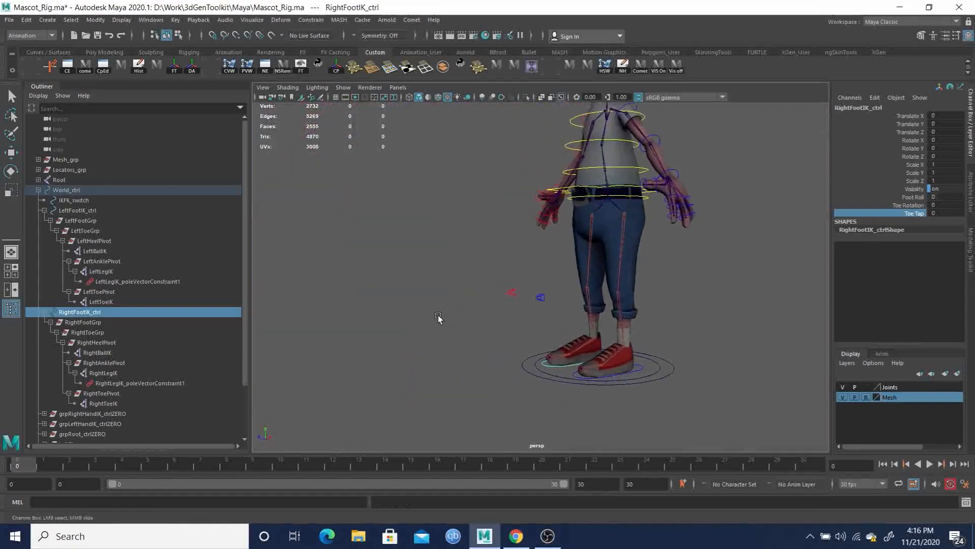